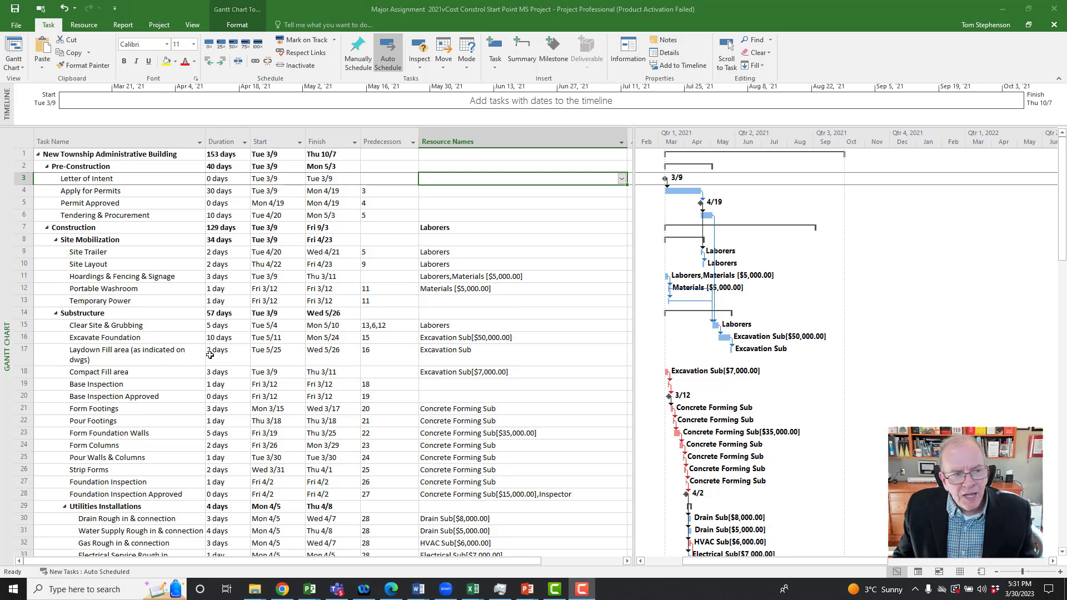
Step: Examine the whole schedule, comparing task dates, predecessors and Gantt bars from Pre-Construction through Close Out for missing links
click(129, 157)
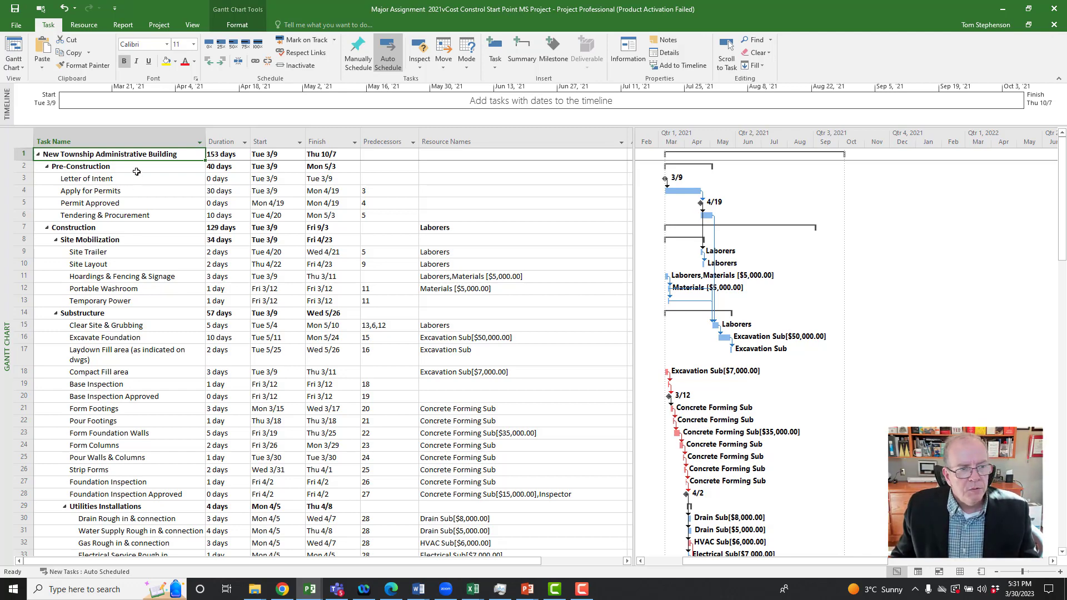
click(135, 168)
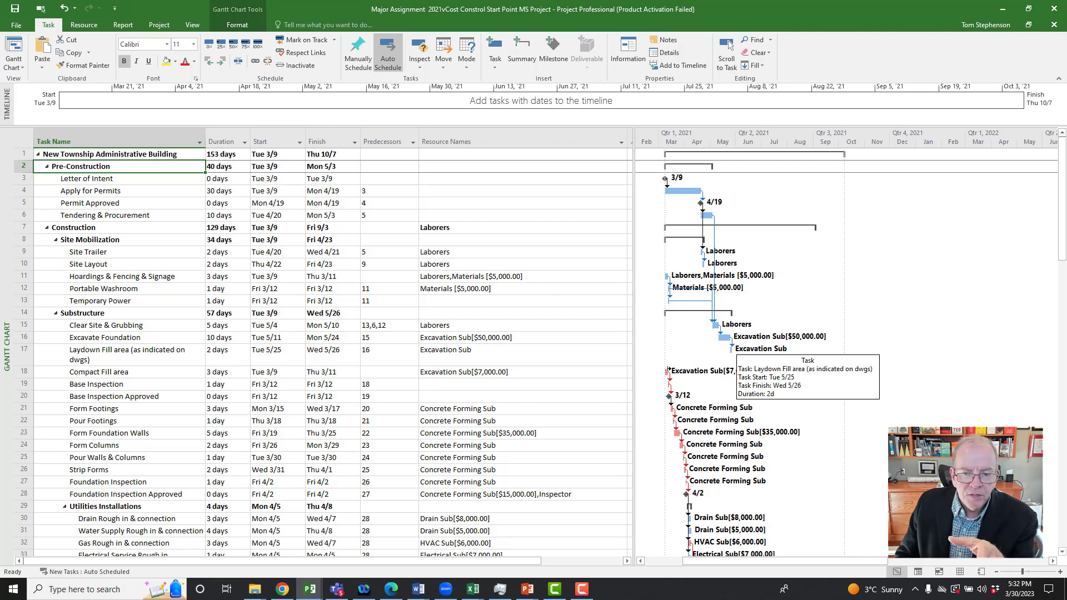
mouse_move(669, 368)
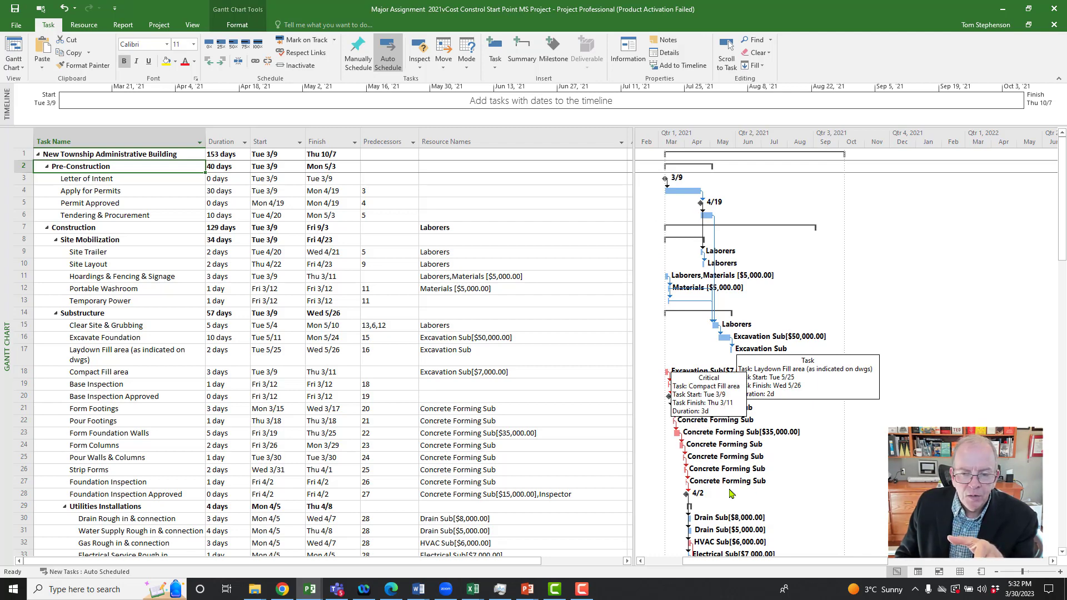
click(281, 398)
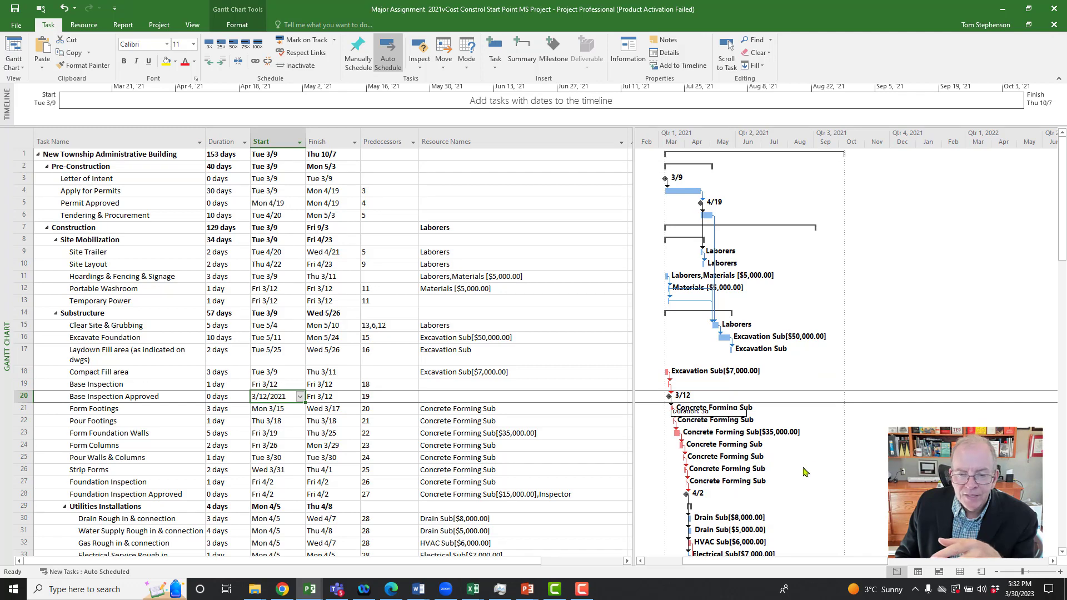
scroll(417, 464, down, 2)
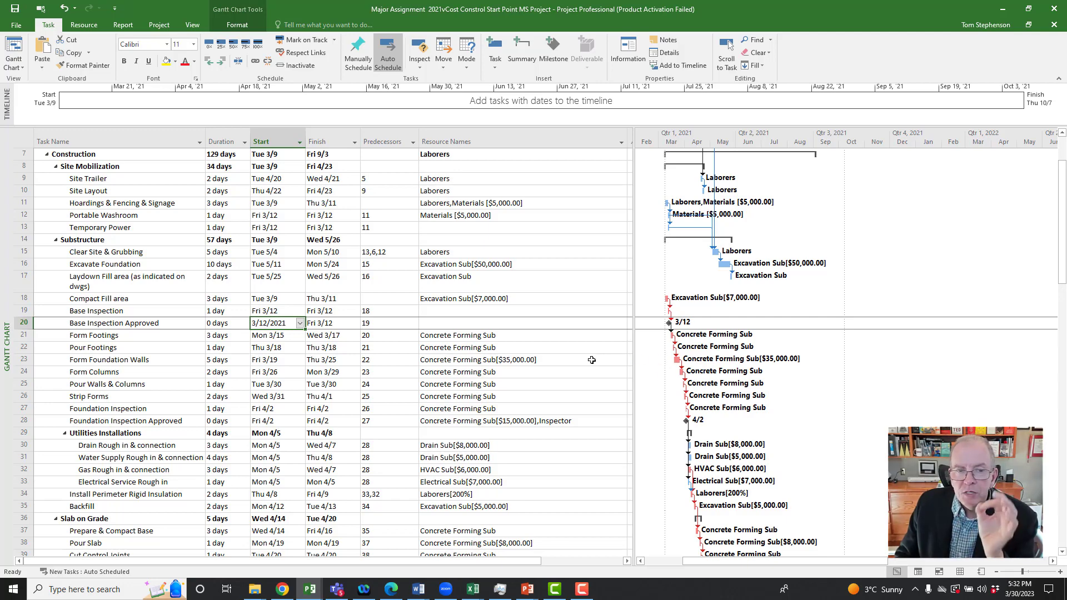
scroll(577, 345, up, 2)
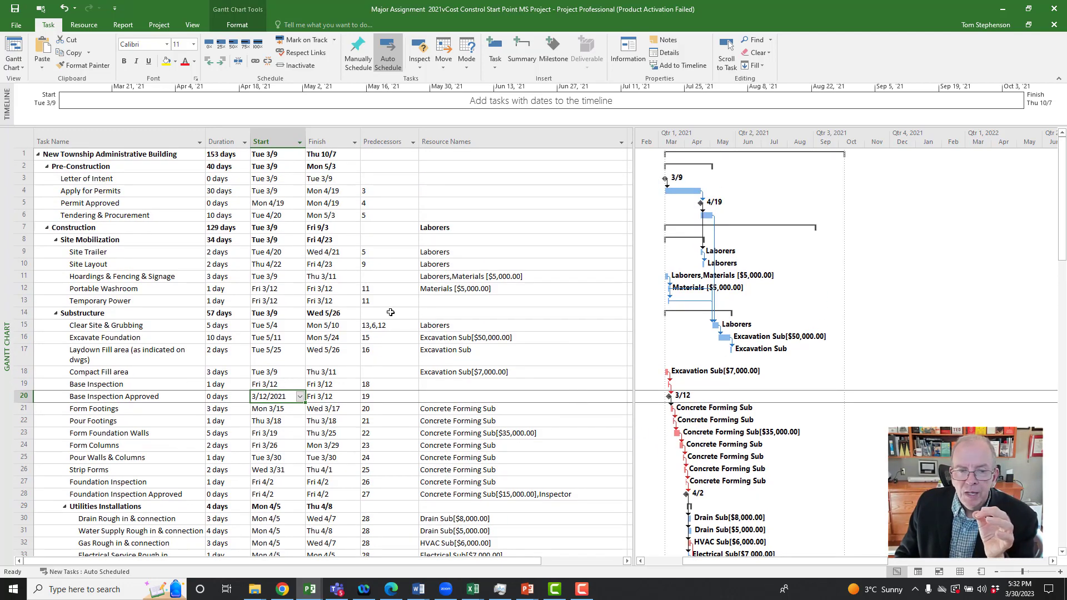
scroll(463, 346, down, 11)
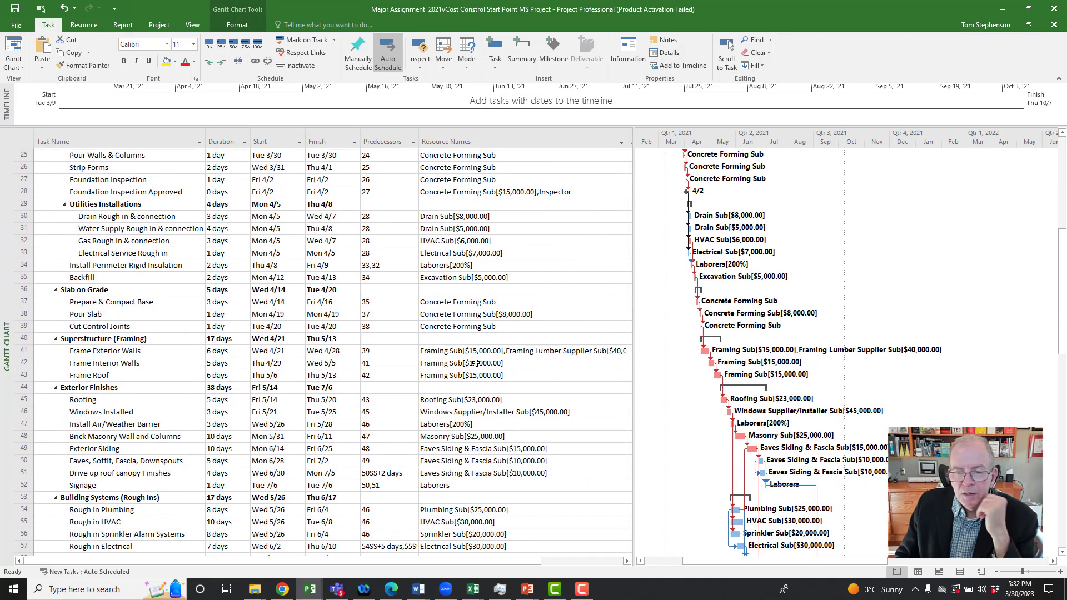
scroll(476, 363, down, 8)
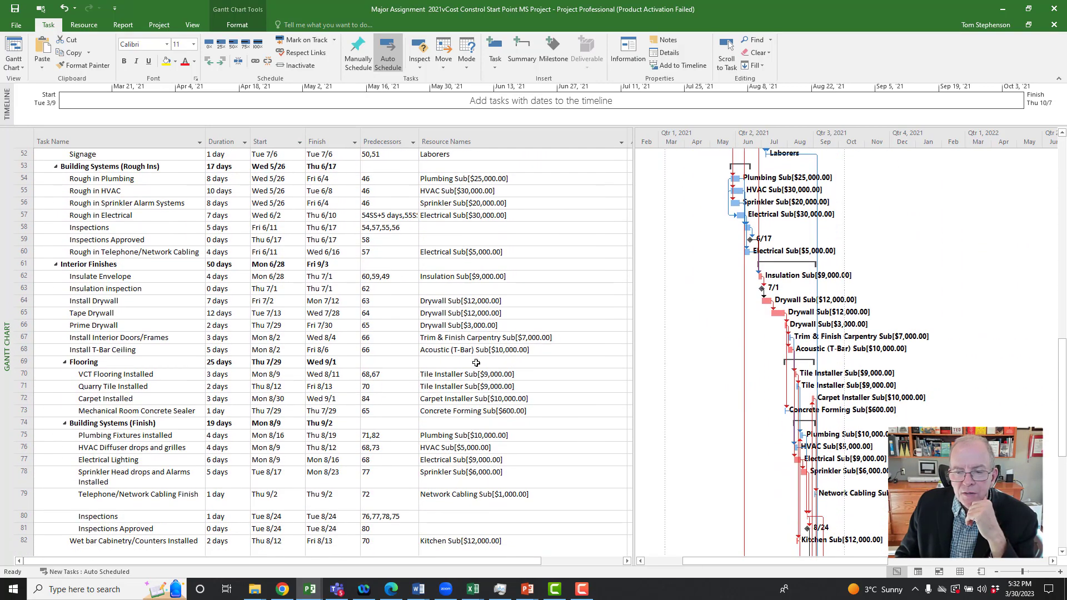
scroll(477, 363, down, 1)
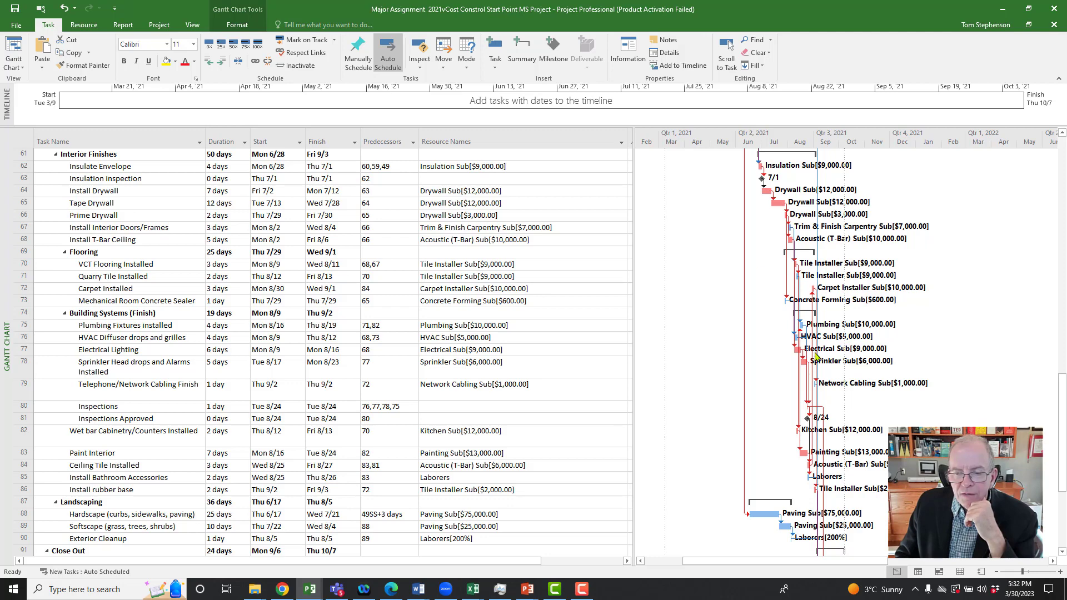
scroll(758, 470, down, 4)
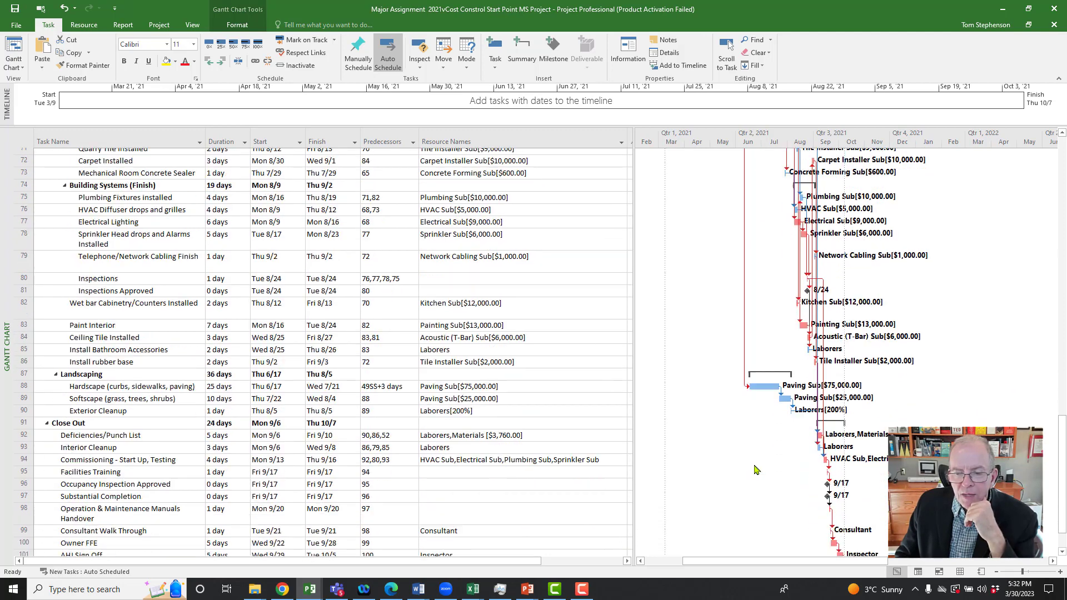
scroll(756, 468, down, 2)
scroll(754, 466, up, 4)
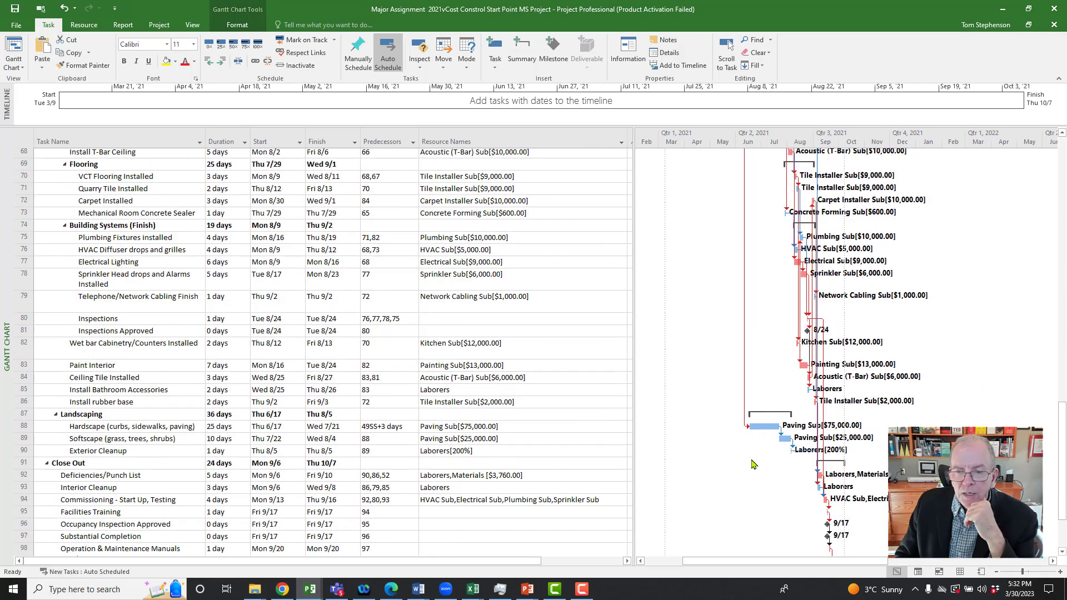
scroll(754, 464, up, 10)
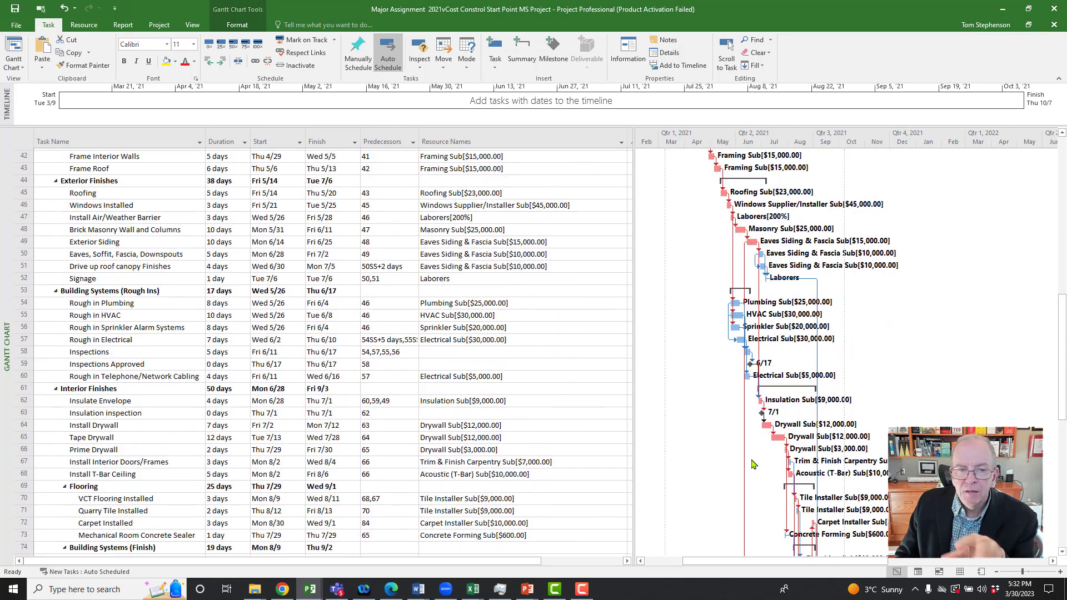
scroll(754, 464, up, 8)
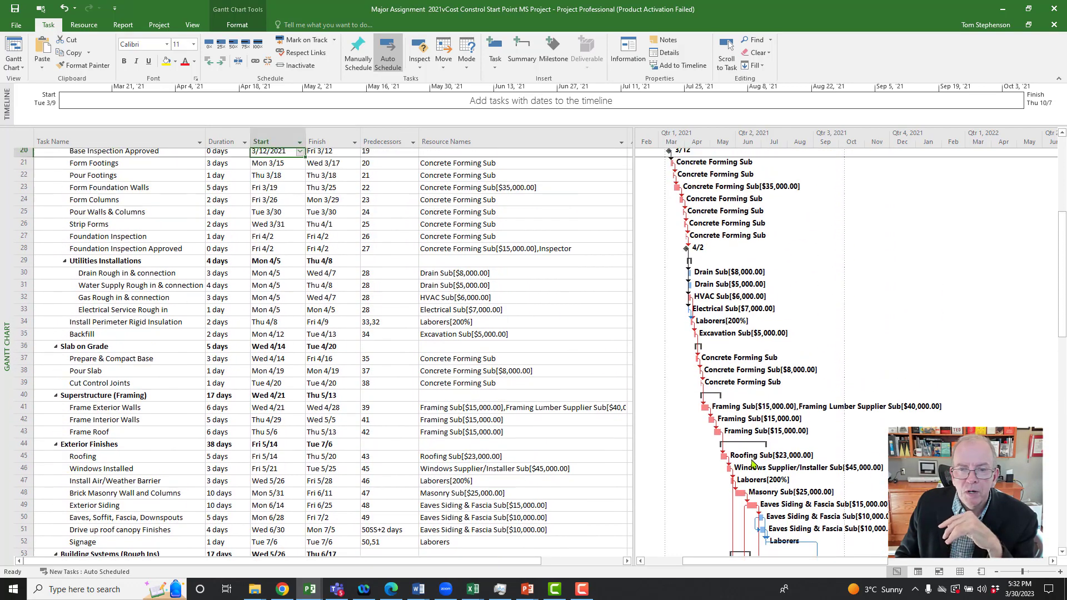
scroll(751, 464, up, 3)
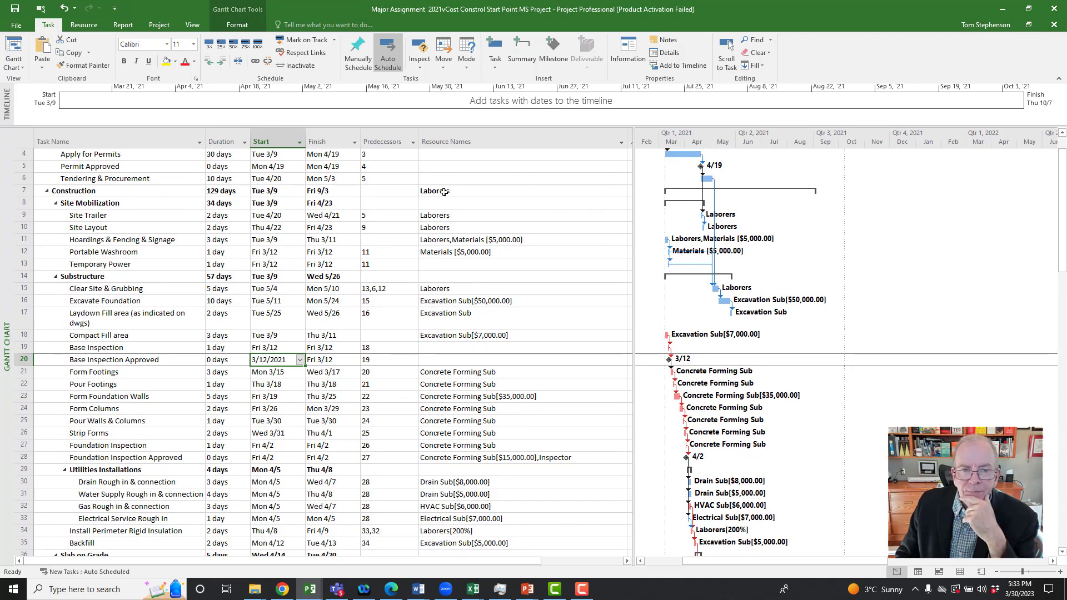
Step: Insert a Successors column before Resource Names, narrow it, and shrink the task table to give the Gantt chart more room
click(440, 140)
right_click(440, 143)
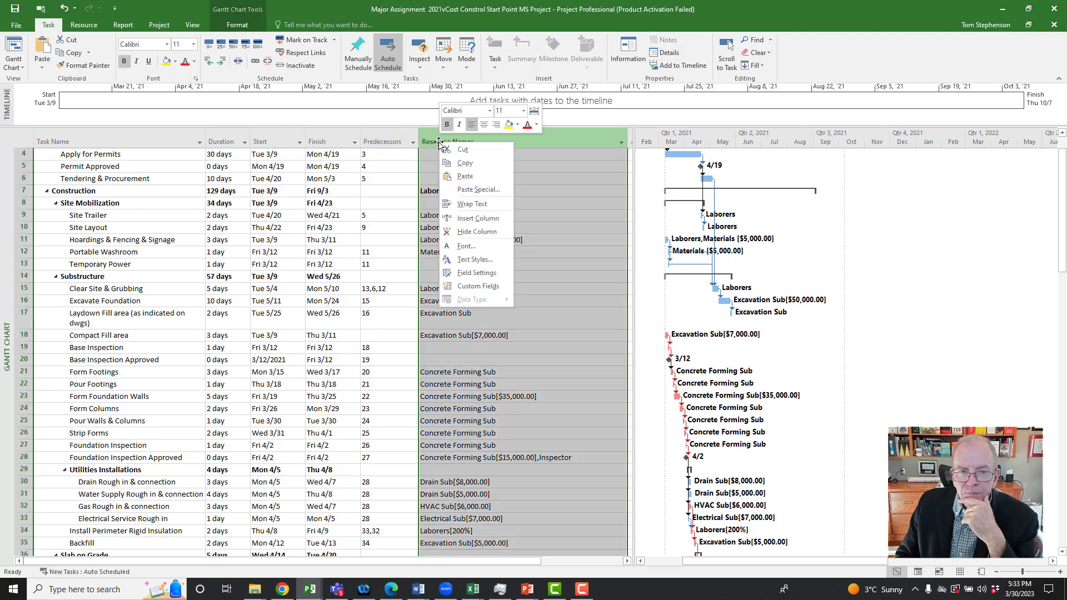
click(464, 222)
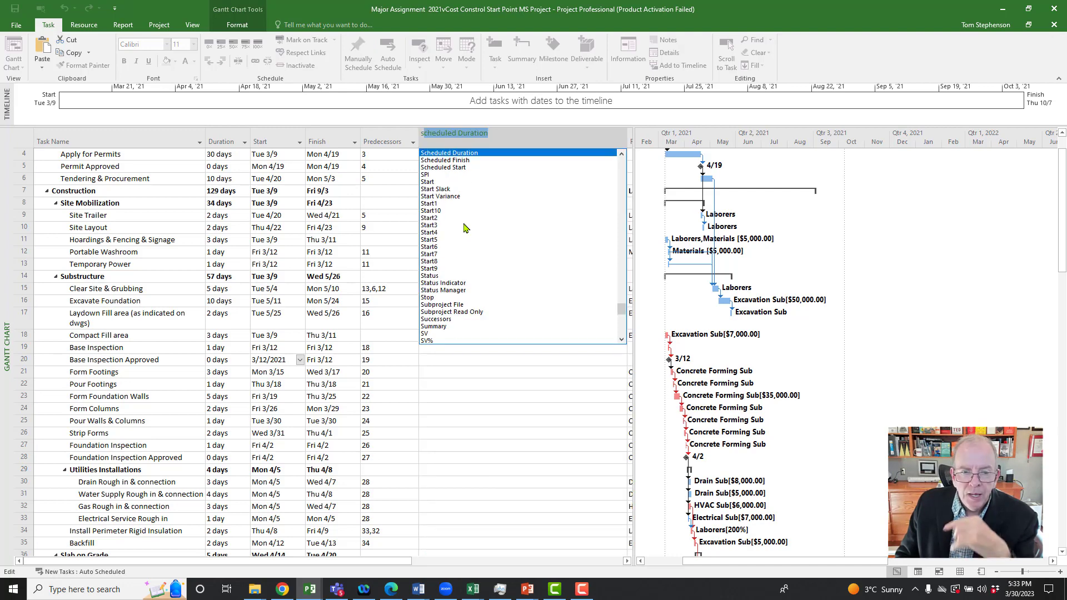
click(439, 320)
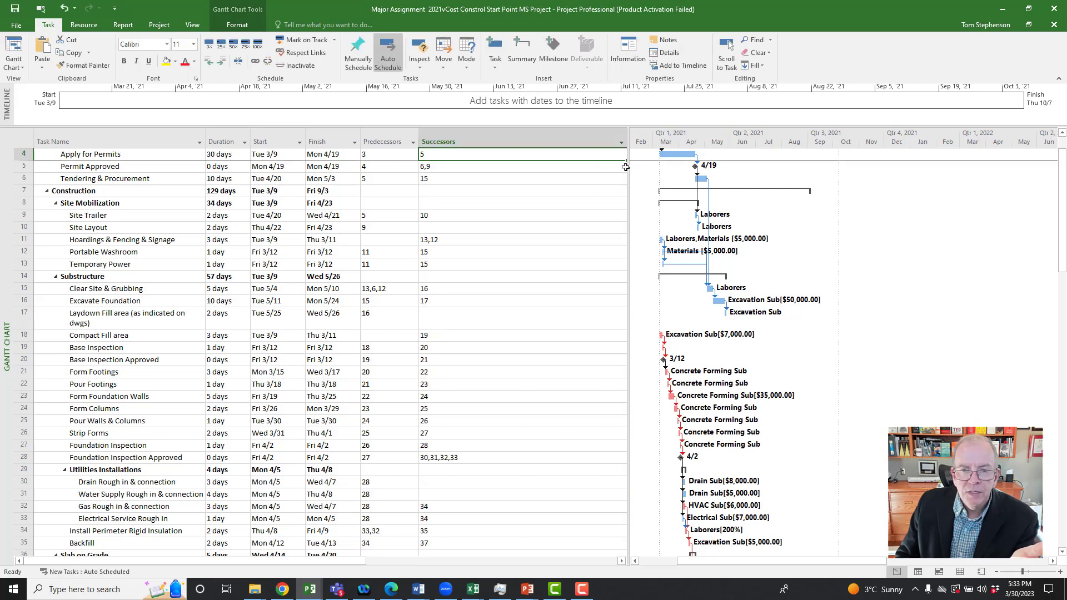
drag(629, 167, 472, 141)
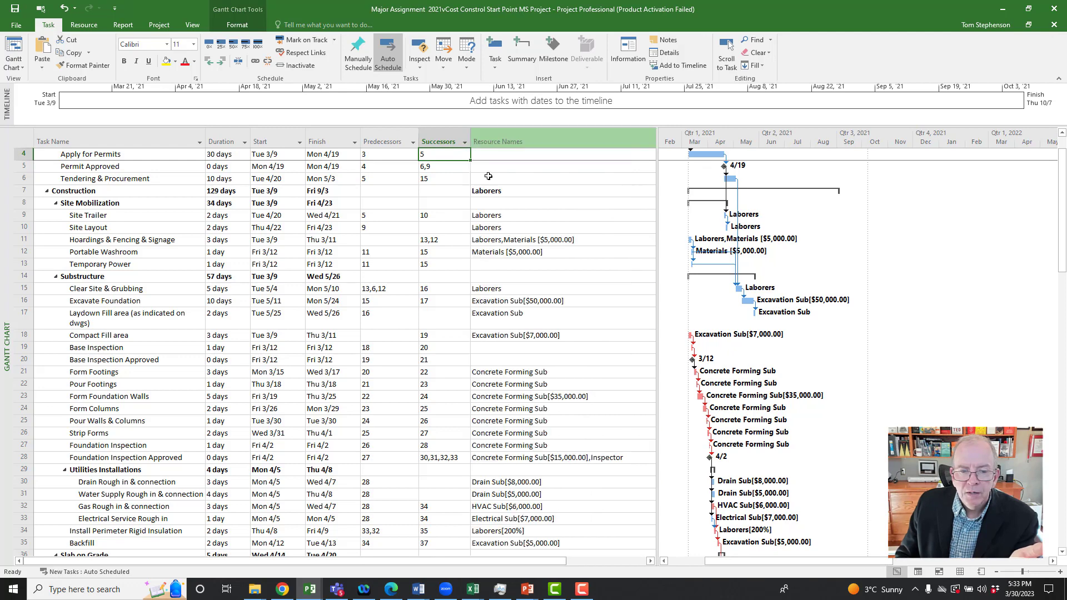
drag(659, 241, 575, 247)
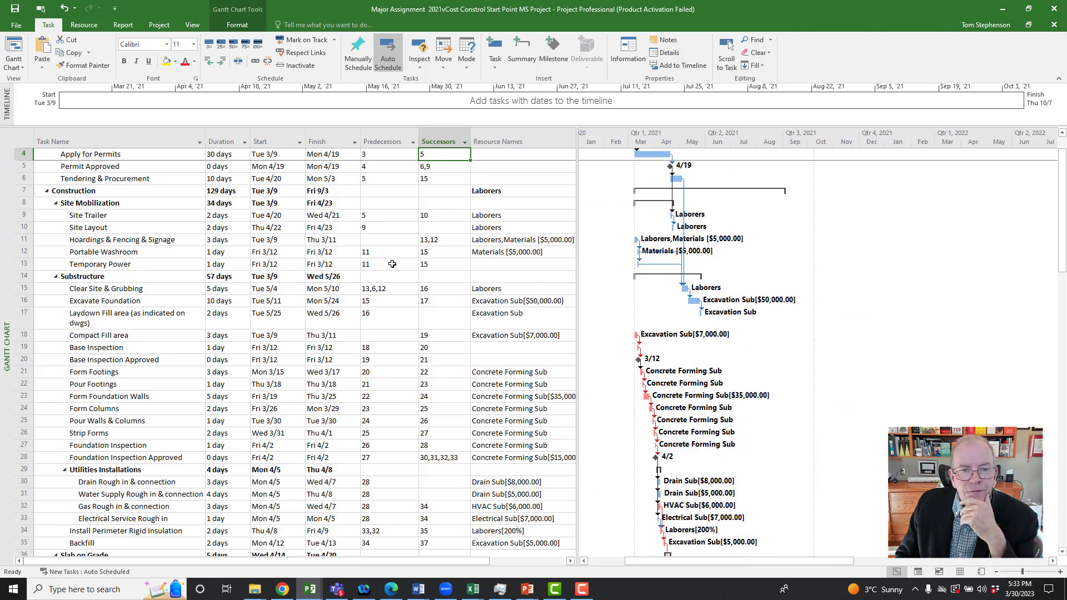
Step: Filter the Predecessors column to show only tasks whose predecessor is blank
scroll(395, 264, up, 1)
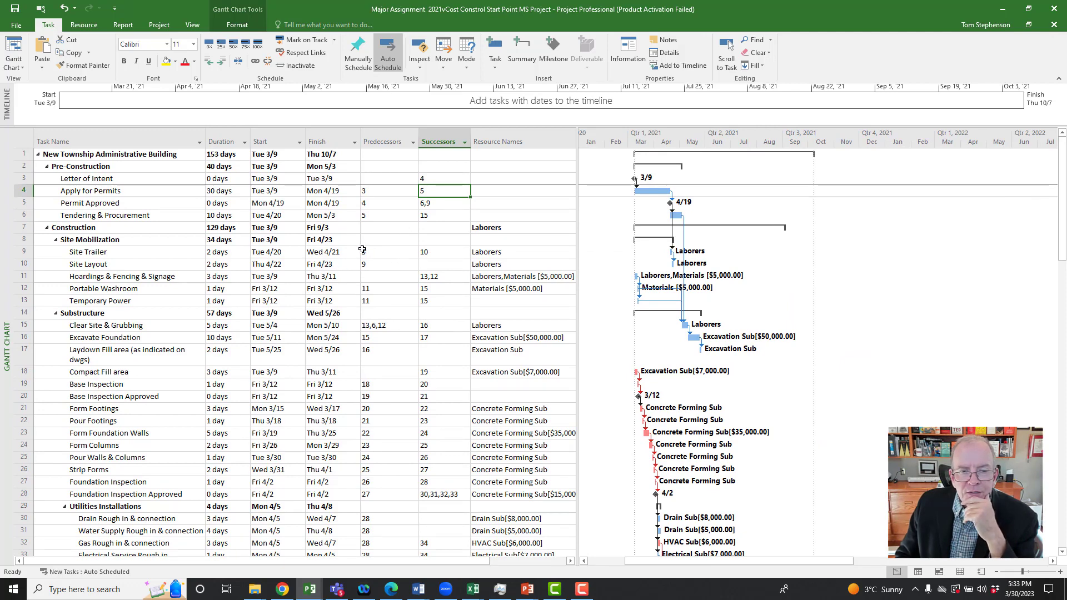
click(413, 146)
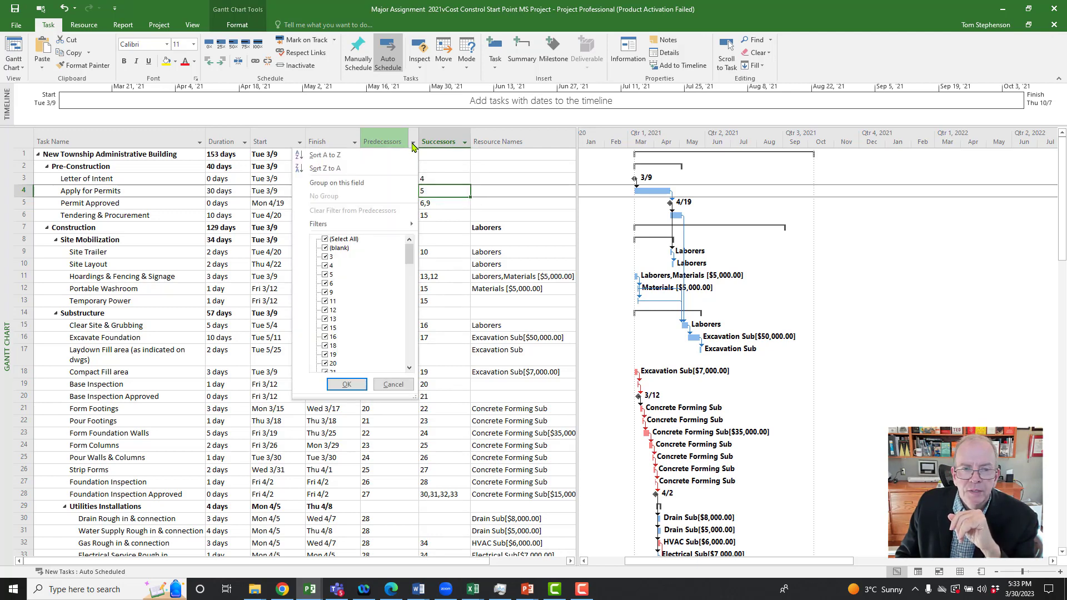
click(327, 240)
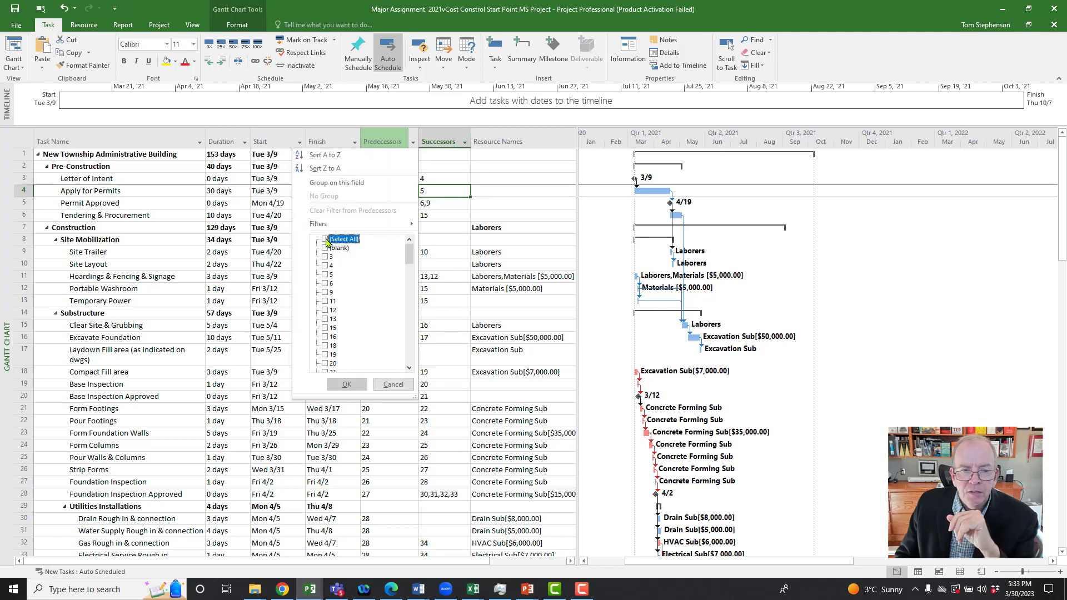
click(326, 248)
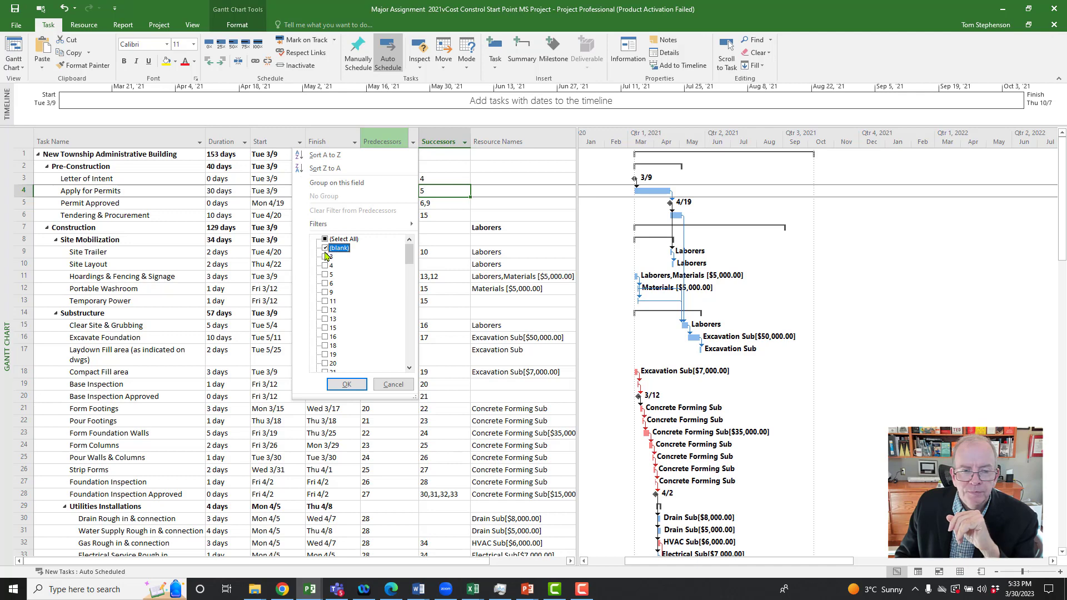
click(346, 385)
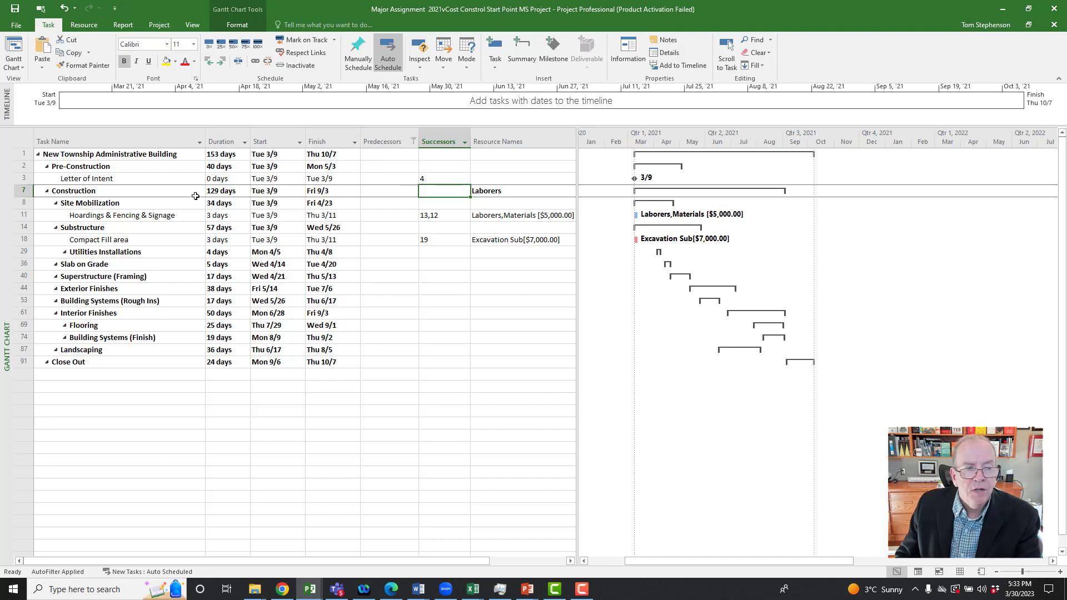
Step: Hide the summary tasks in the filtered list and inspect the Hoardings & Fencing & Signage and Compact Fill area rows
click(24, 178)
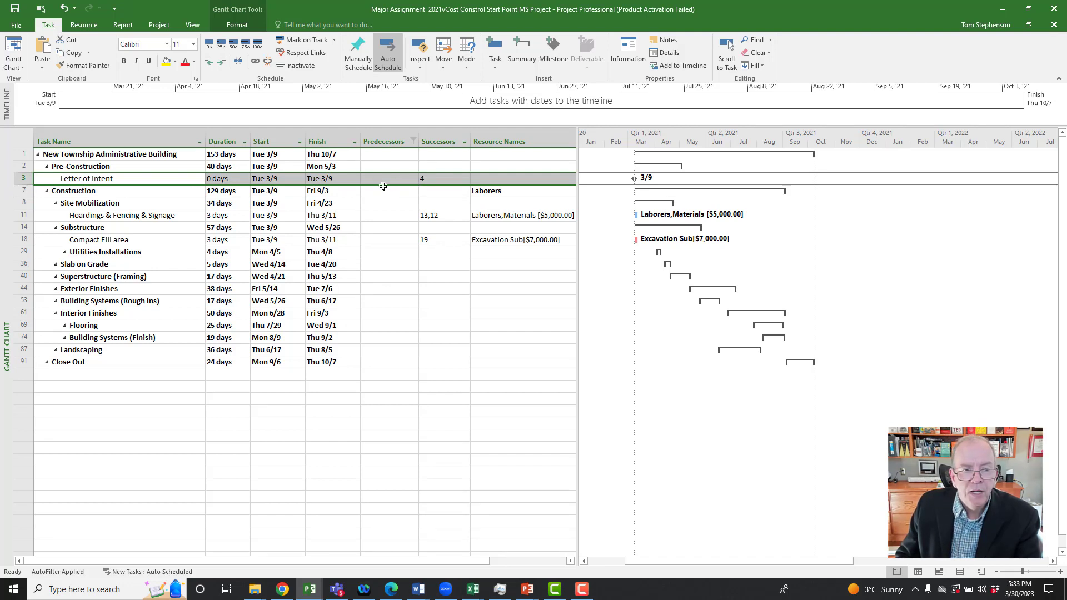
click(242, 25)
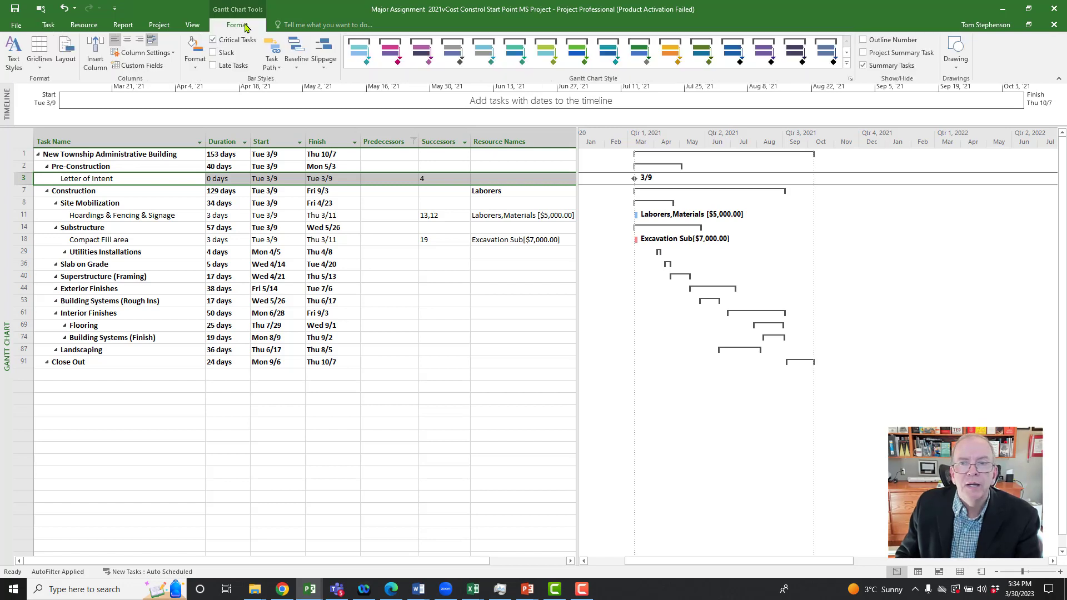
click(863, 66)
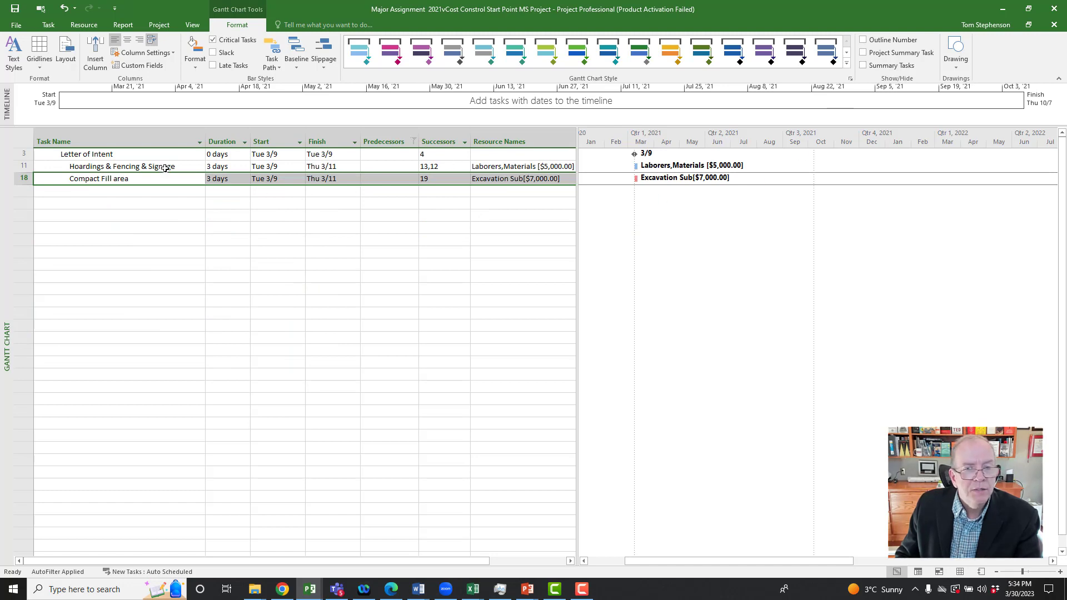
click(20, 167)
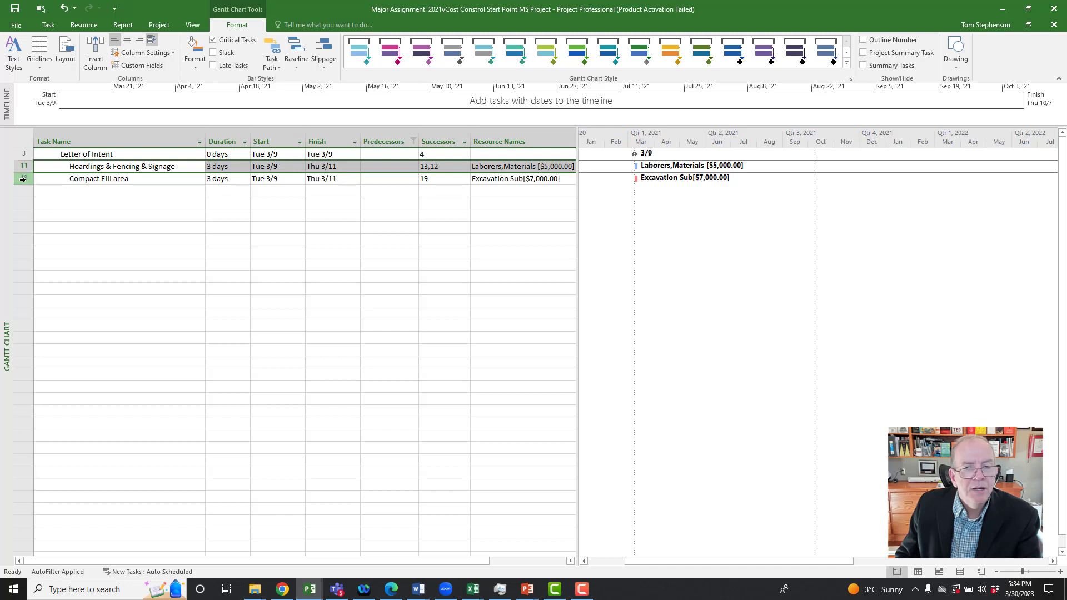
click(22, 178)
click(24, 167)
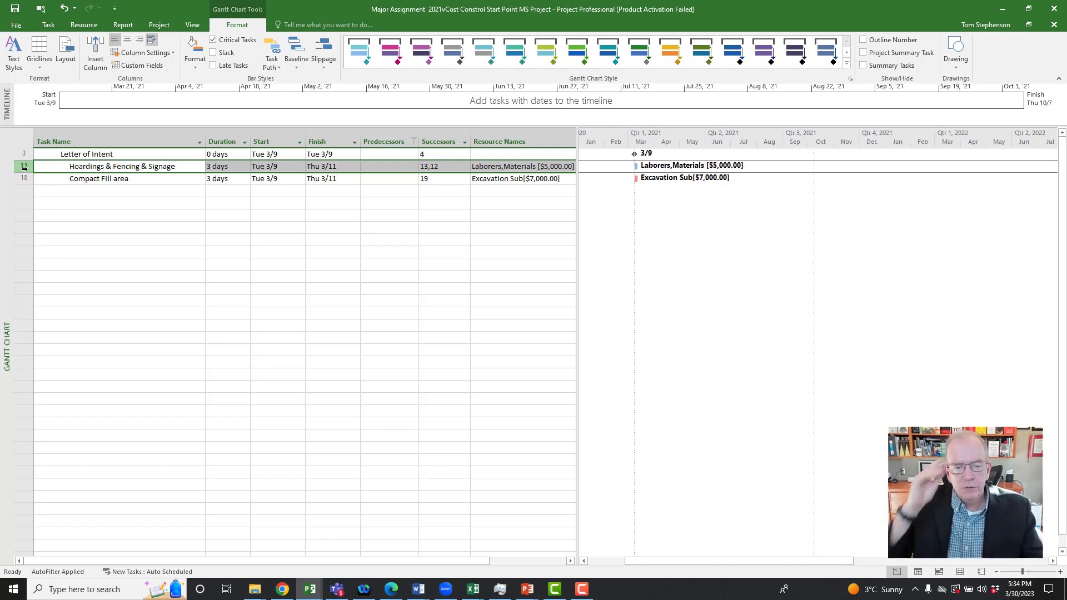
Step: Reset the Predecessors filter to include all values and show the summary tasks again
click(413, 142)
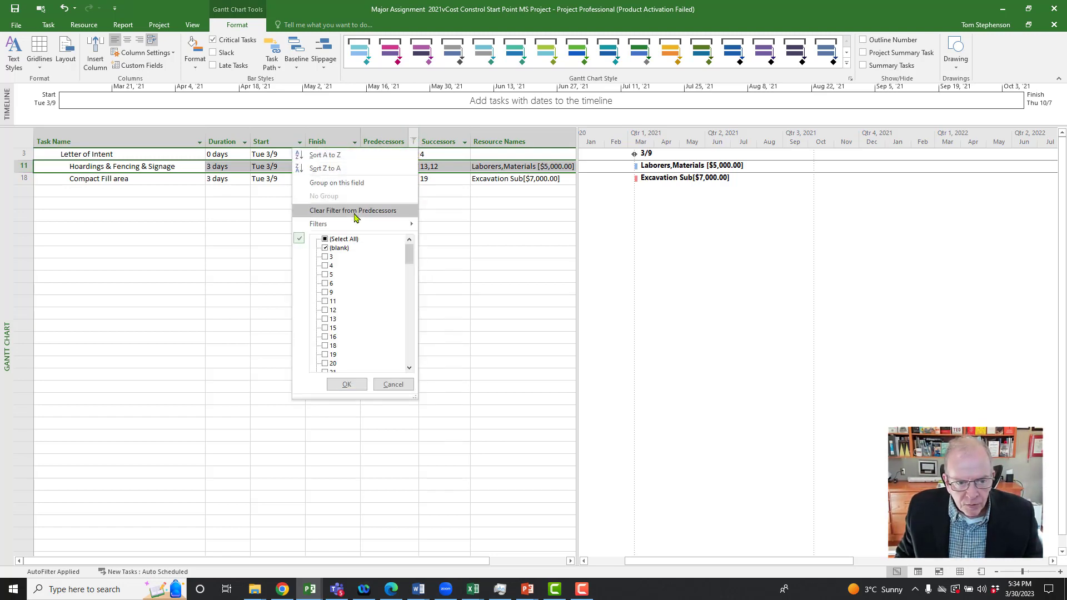
click(325, 240)
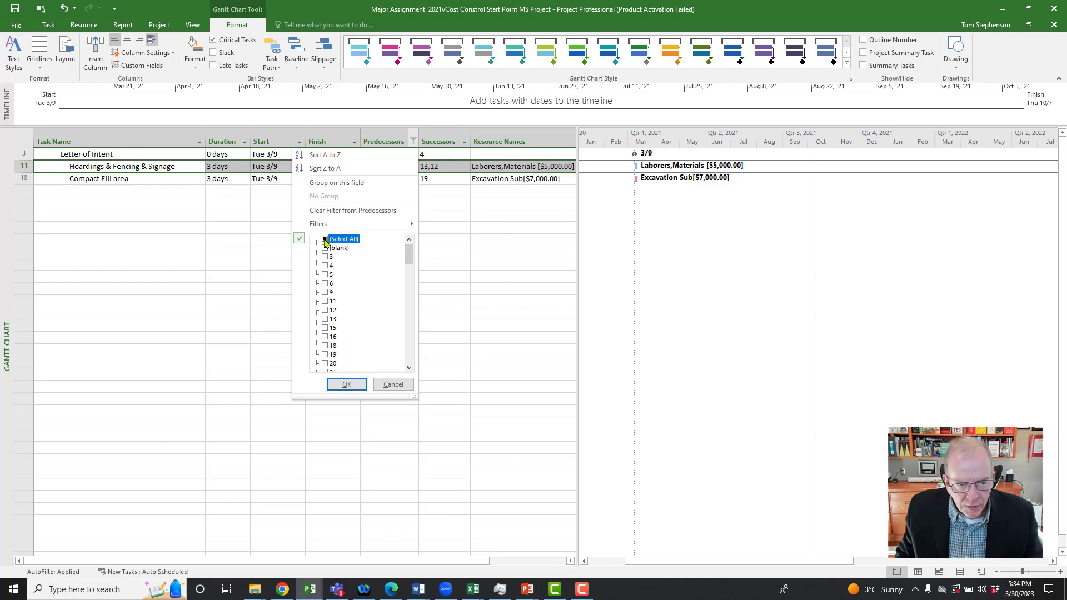
click(355, 385)
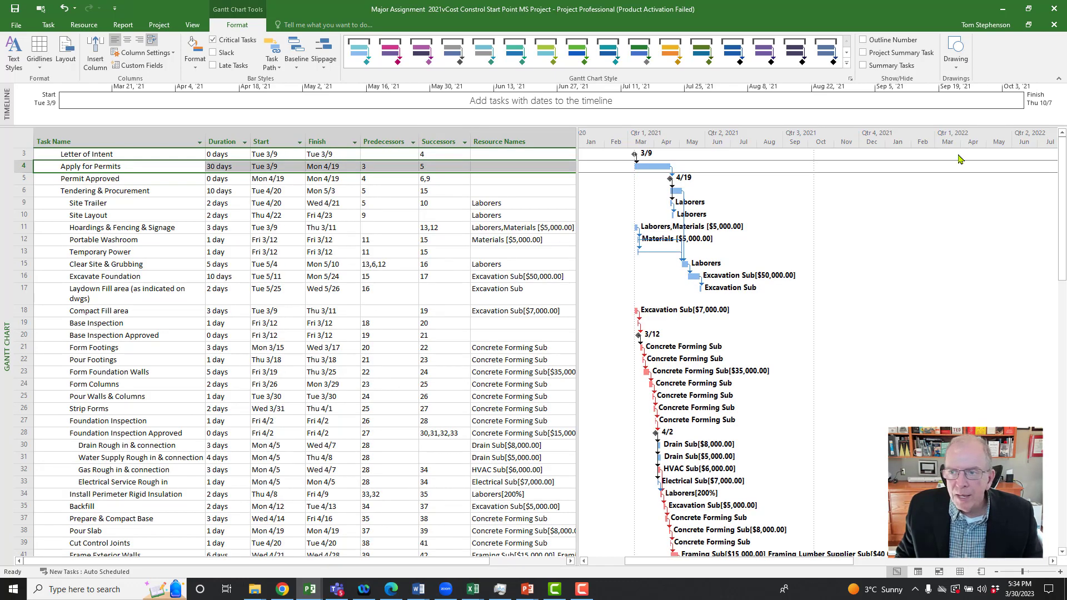
click(863, 66)
Step: Check the Hoardings & Fencing & Signage and Compact Fill area rows, and set Compact Fill area's predecessor to task 17
scroll(385, 272, down, 1)
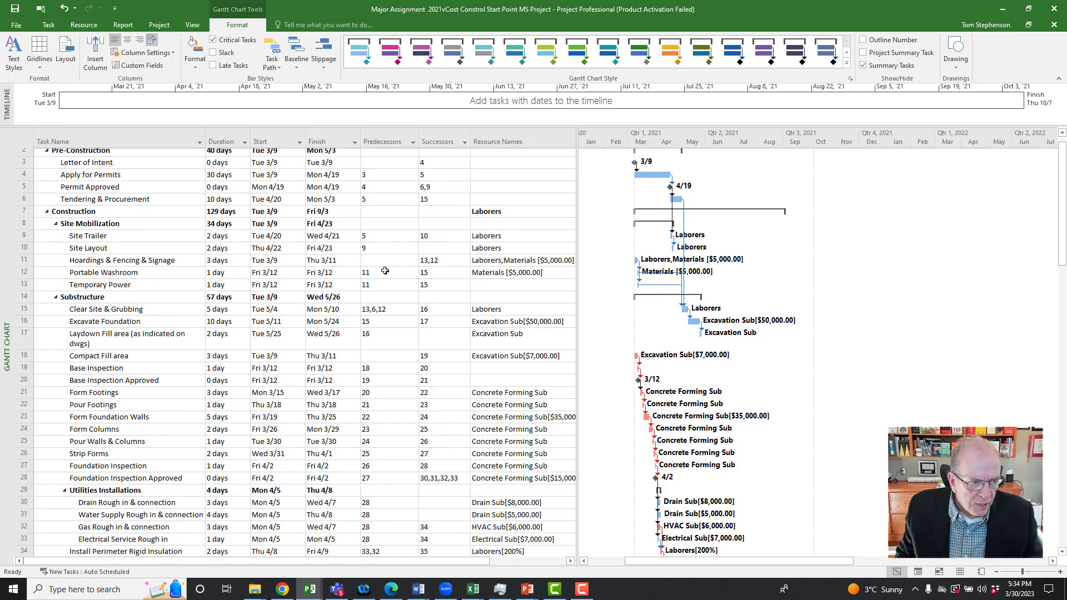
click(27, 239)
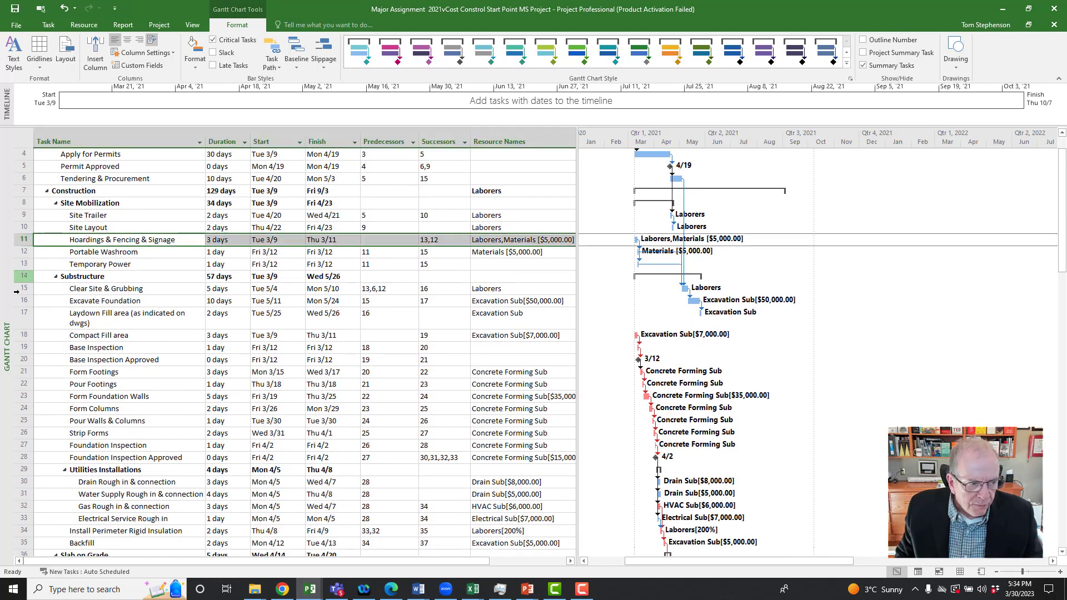
ctrl+click(24, 335)
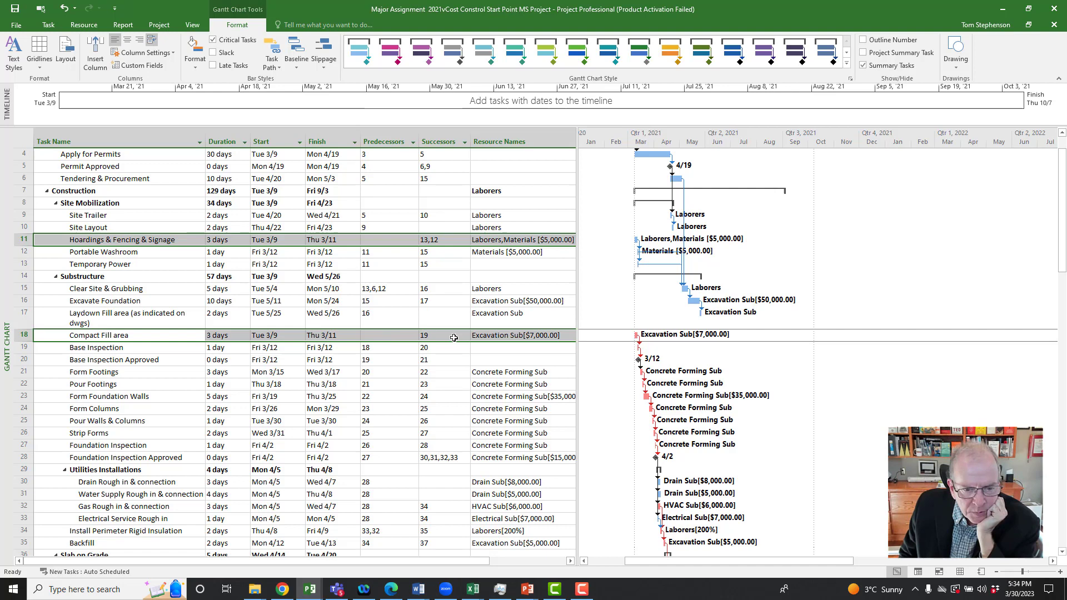
click(383, 337)
text(17)
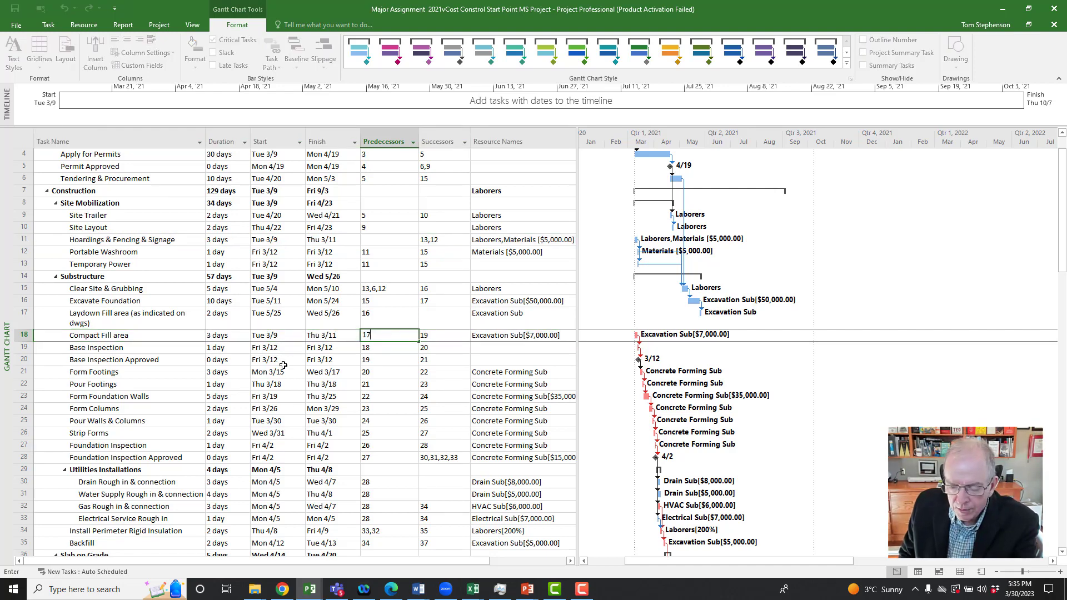
key(Return)
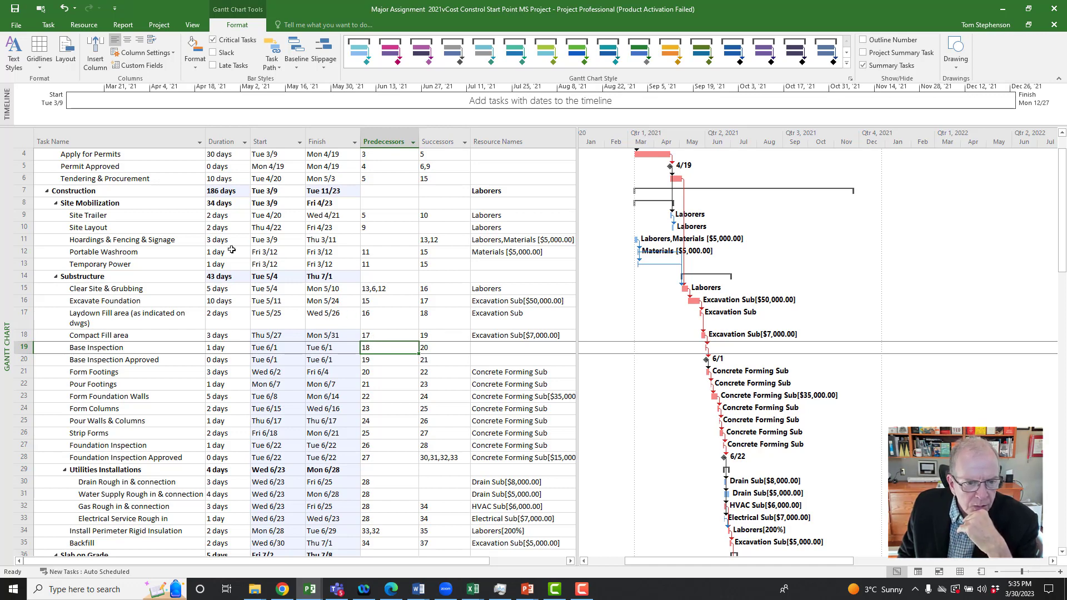
Step: Set the predecessor of the Hoardings & Fencing & Signage task to task 9, Site Trailer
click(369, 241)
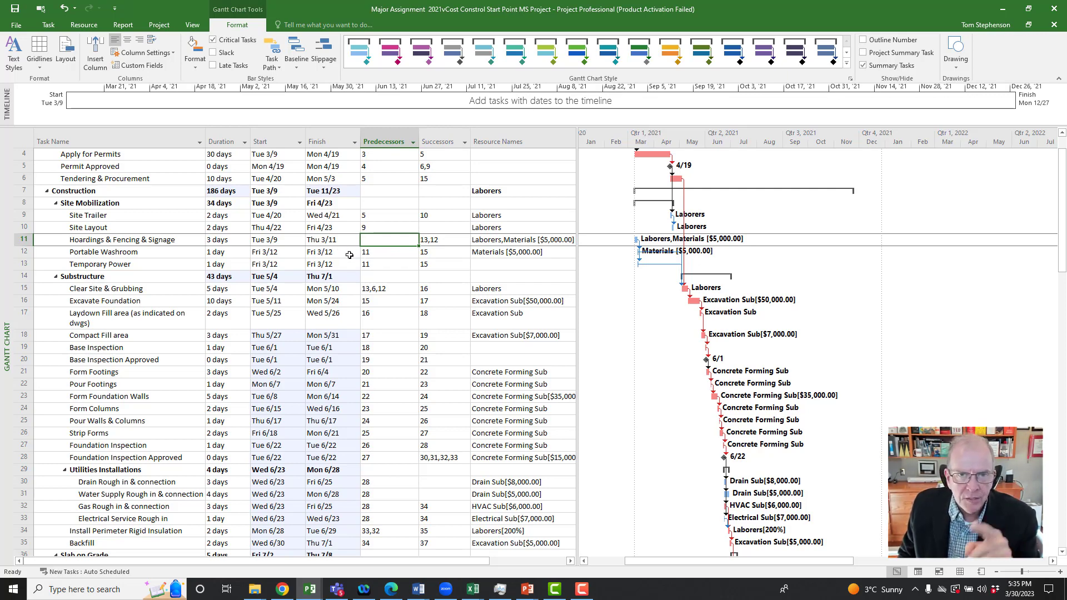
click(387, 244)
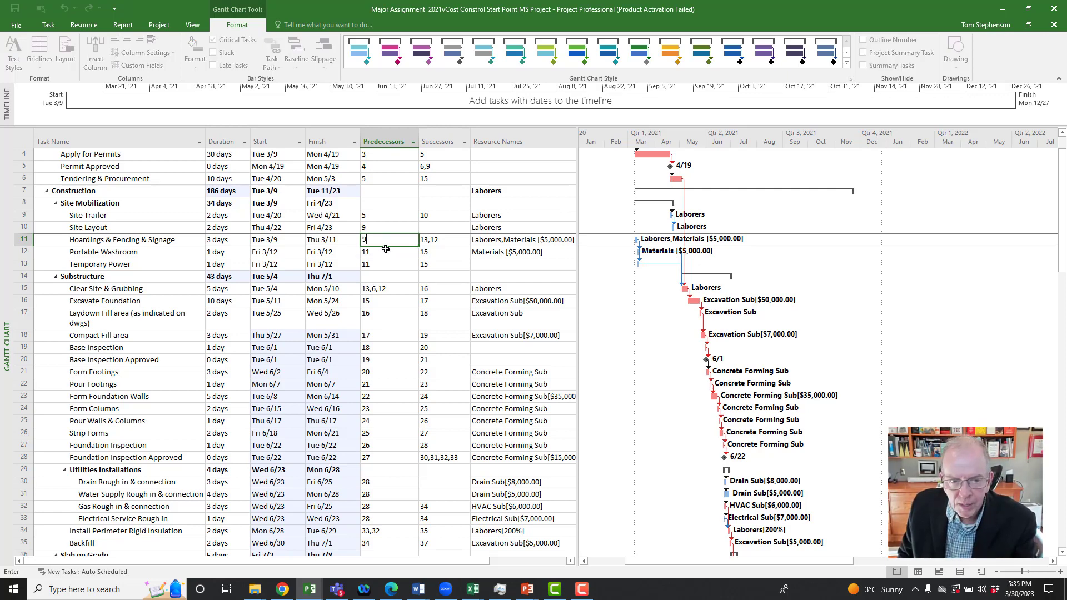
text(9)
click(380, 265)
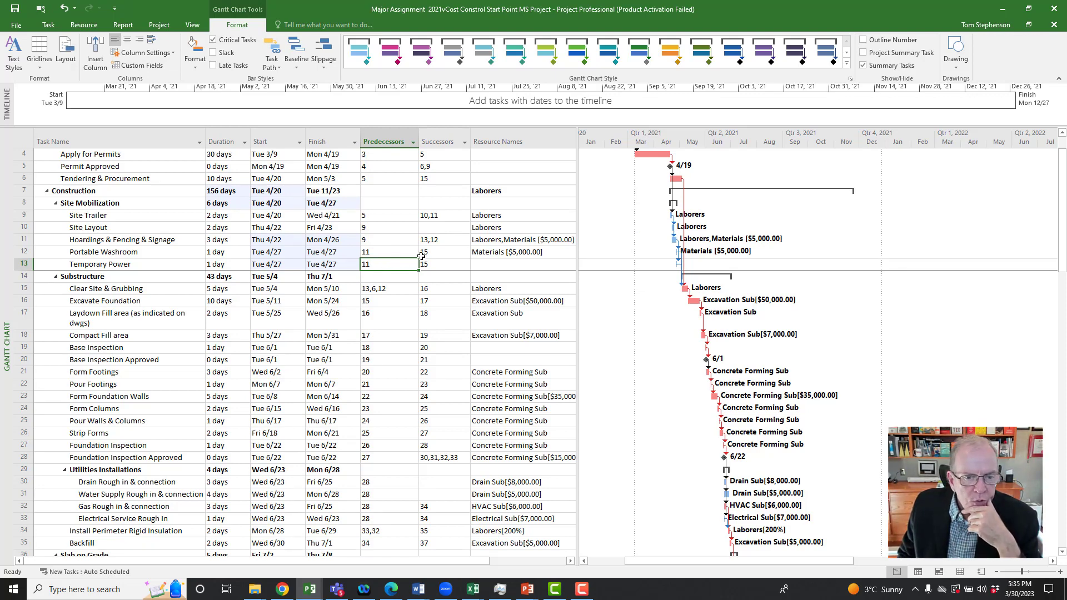
Step: Examine the Successors column through the whole task list for tasks without a successor, including Site Layout and the utility rough-ins
click(448, 232)
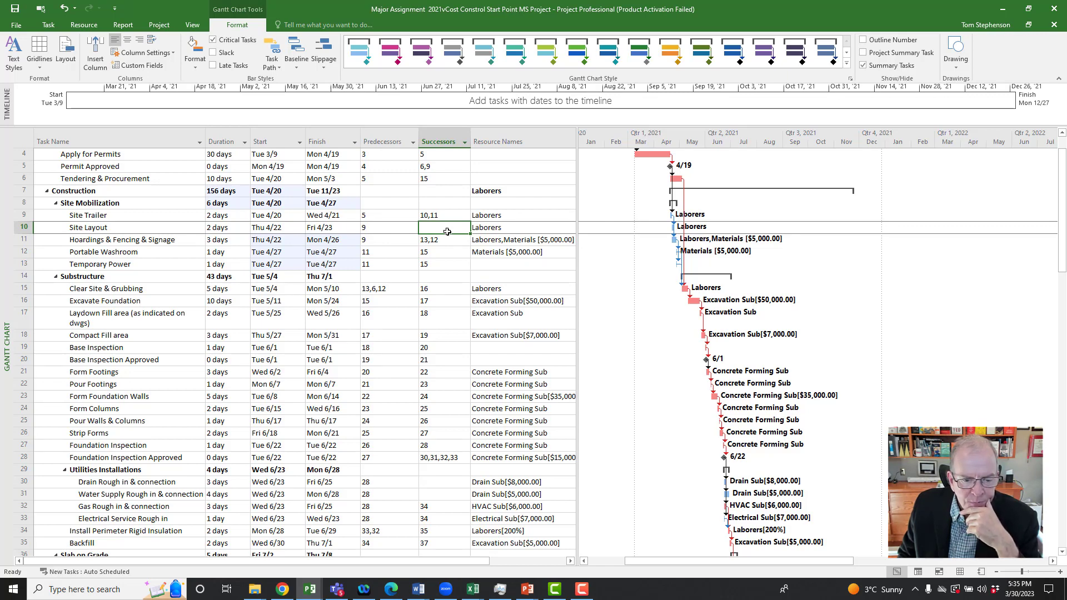
scroll(447, 232, down, 1)
click(431, 446)
click(434, 462)
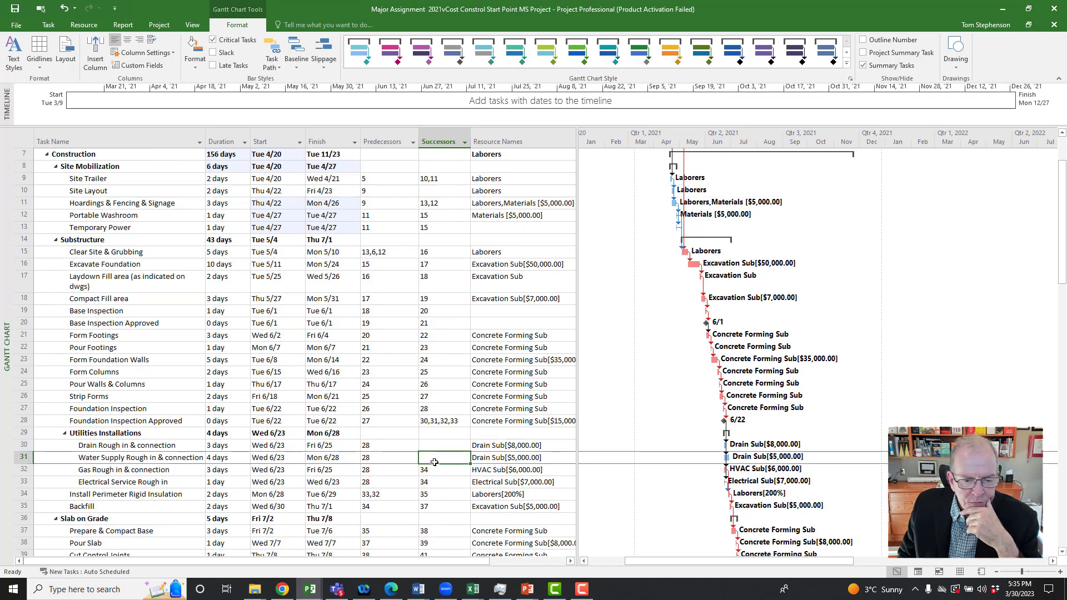
scroll(426, 439, down, 5)
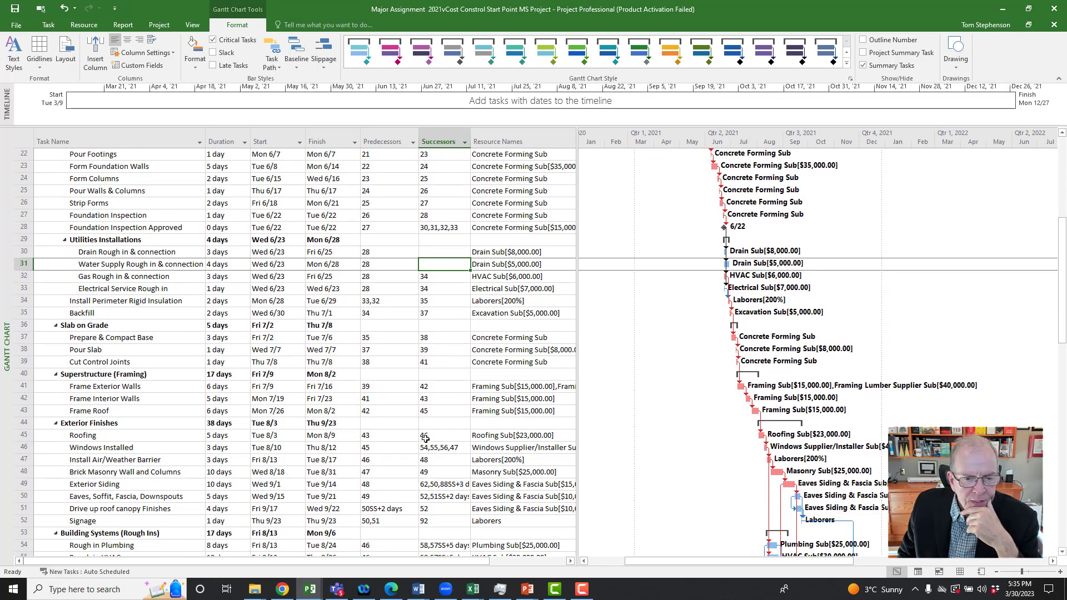
scroll(425, 439, down, 5)
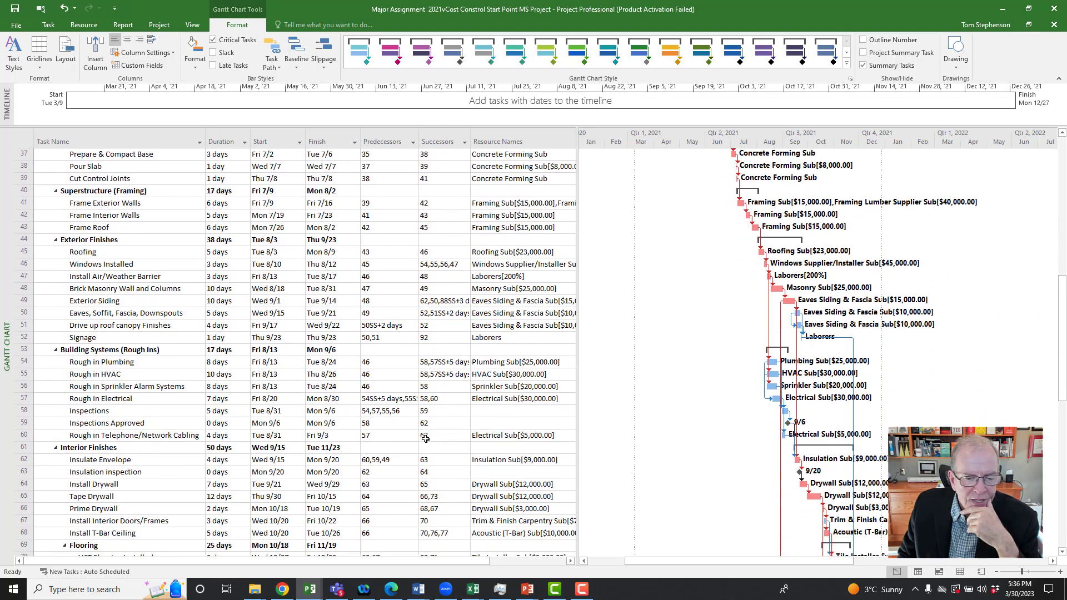
scroll(425, 439, down, 3)
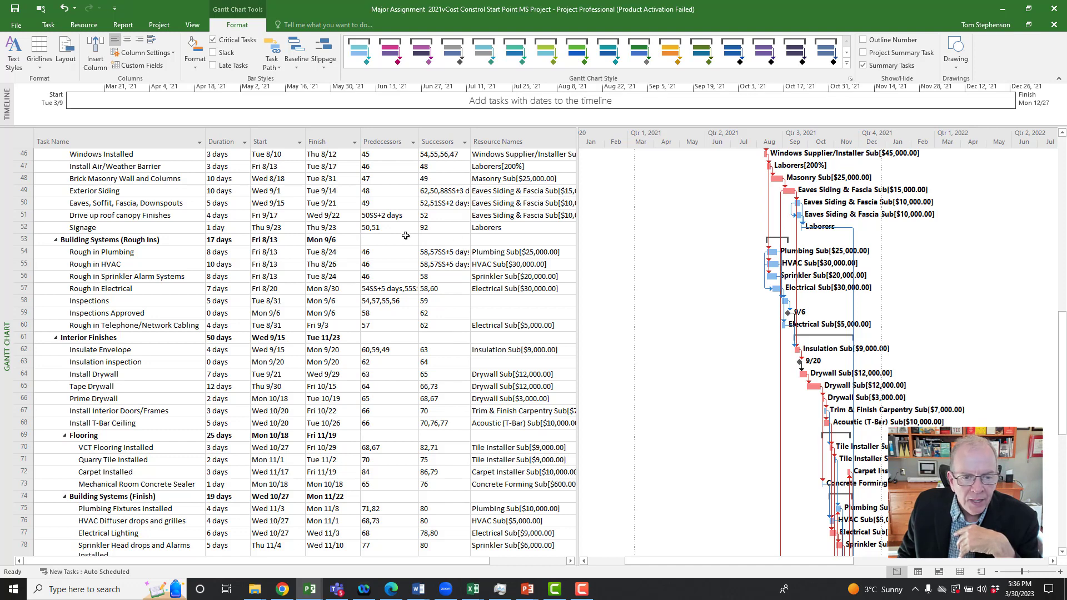
scroll(442, 261, up, 4)
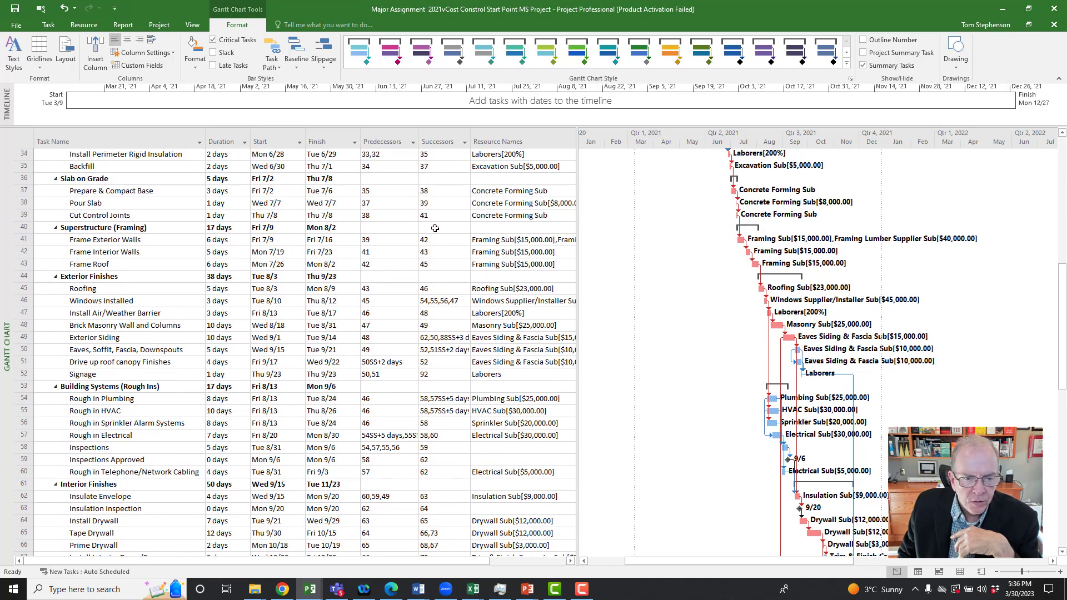
scroll(440, 286, down, 3)
scroll(440, 288, down, 6)
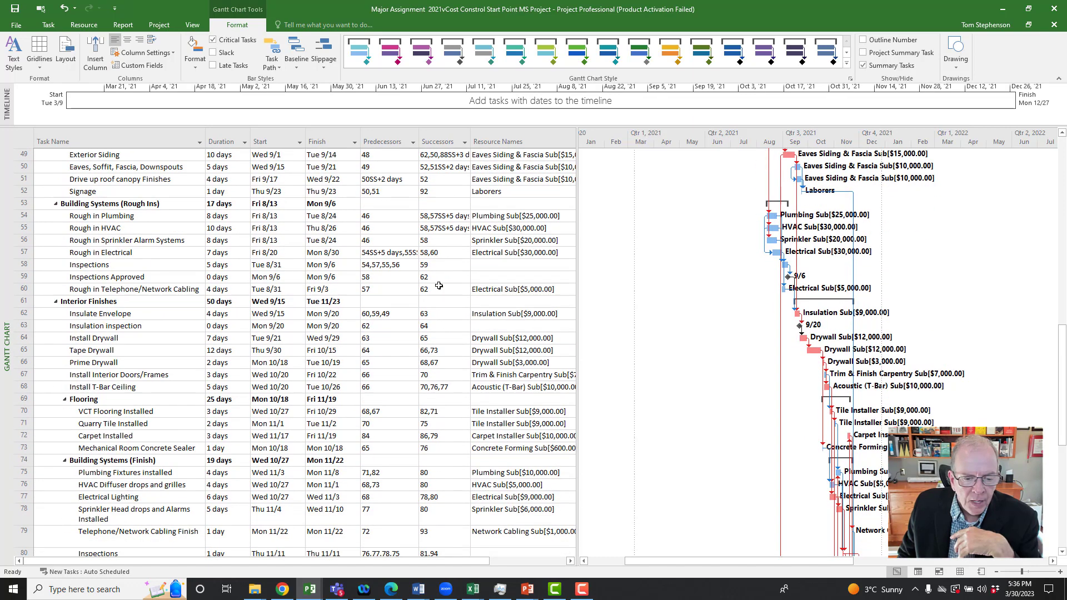
scroll(435, 290, down, 4)
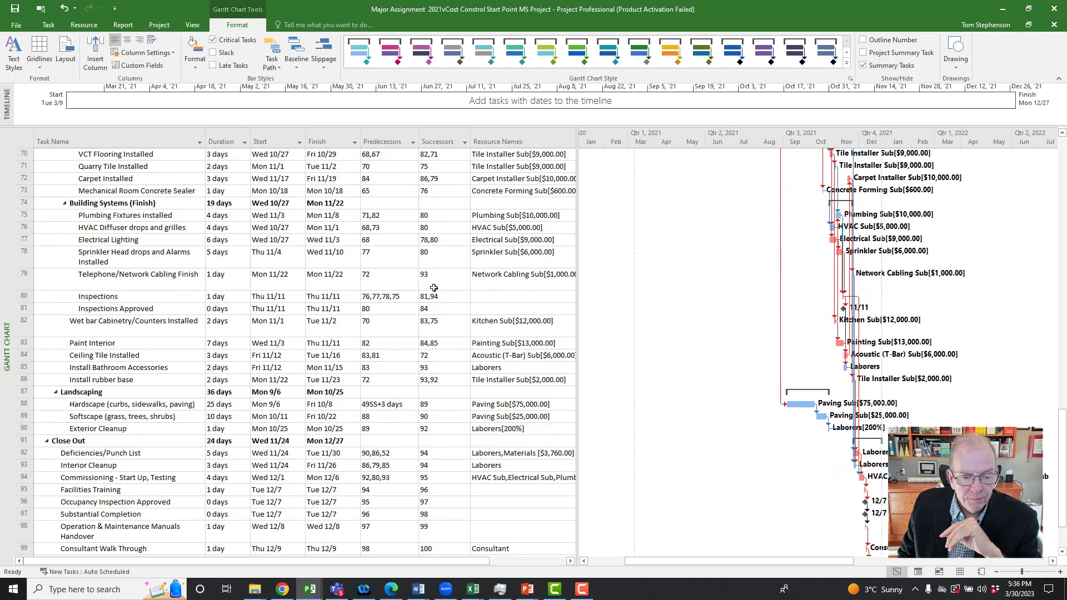
scroll(434, 287, down, 2)
scroll(434, 288, up, 7)
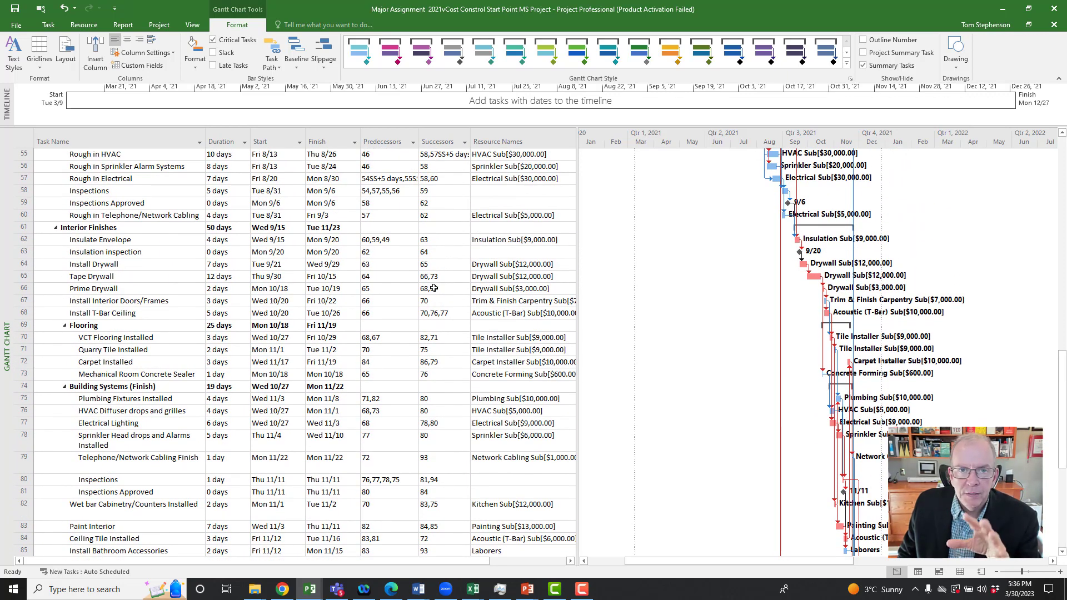
scroll(434, 288, up, 2)
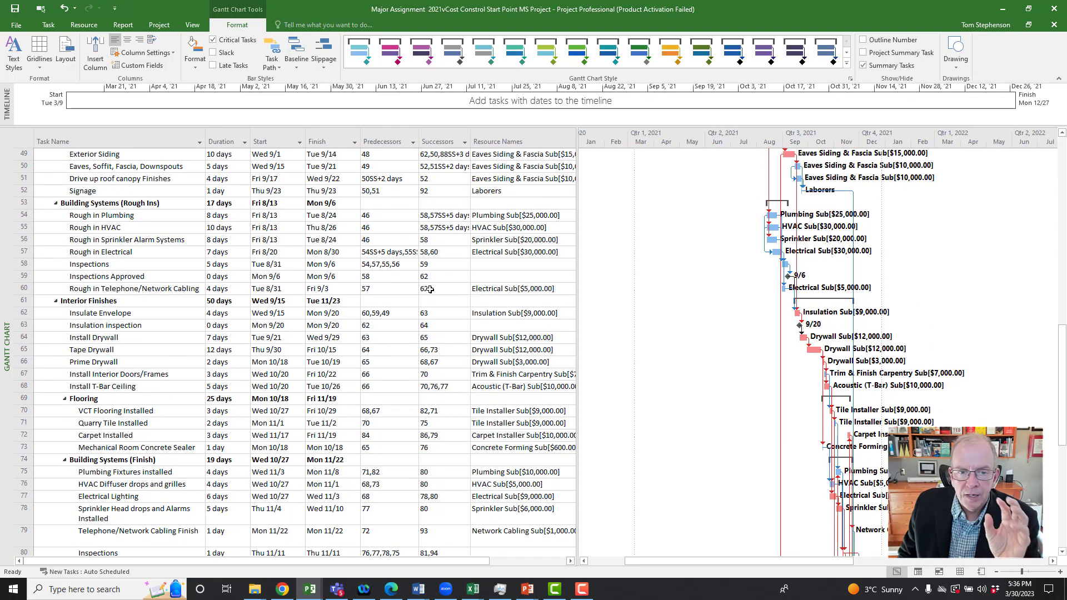
scroll(430, 289, up, 4)
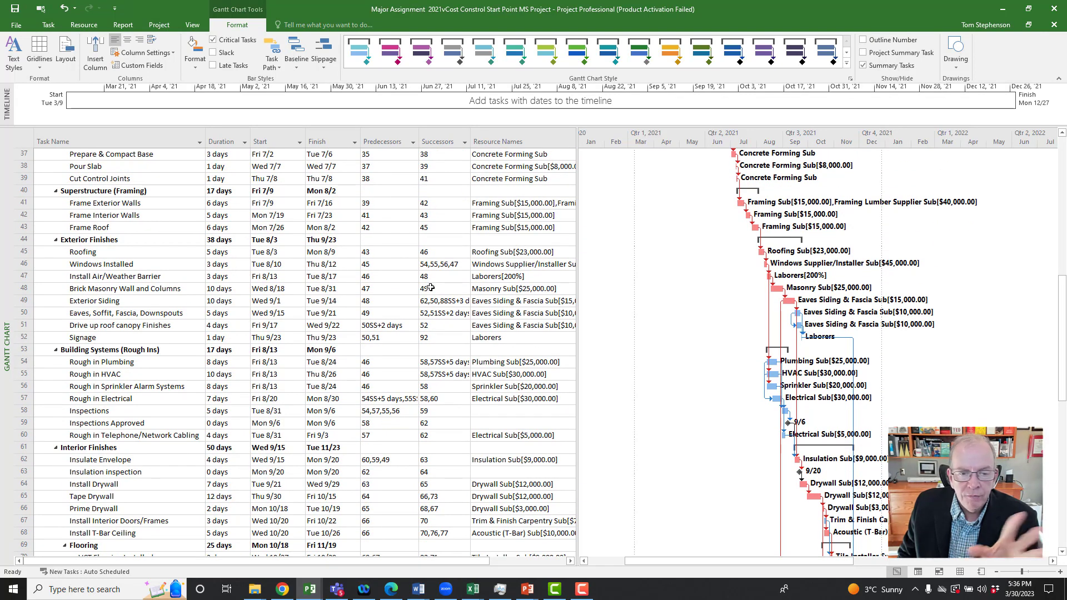
scroll(430, 287, up, 5)
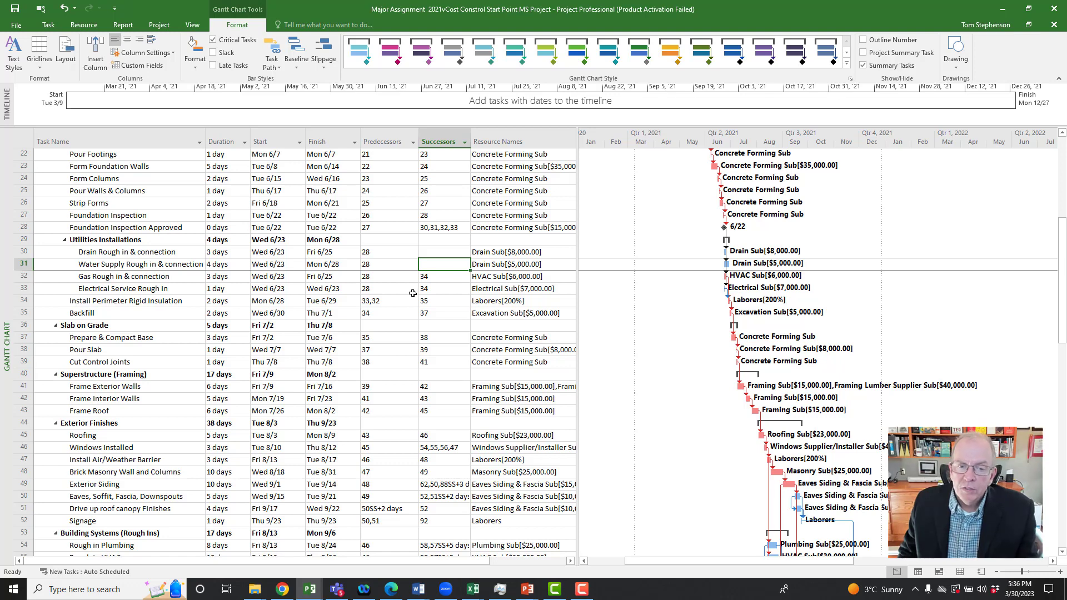
Step: Filter the Successors column to show only tasks whose successor is blank
click(465, 143)
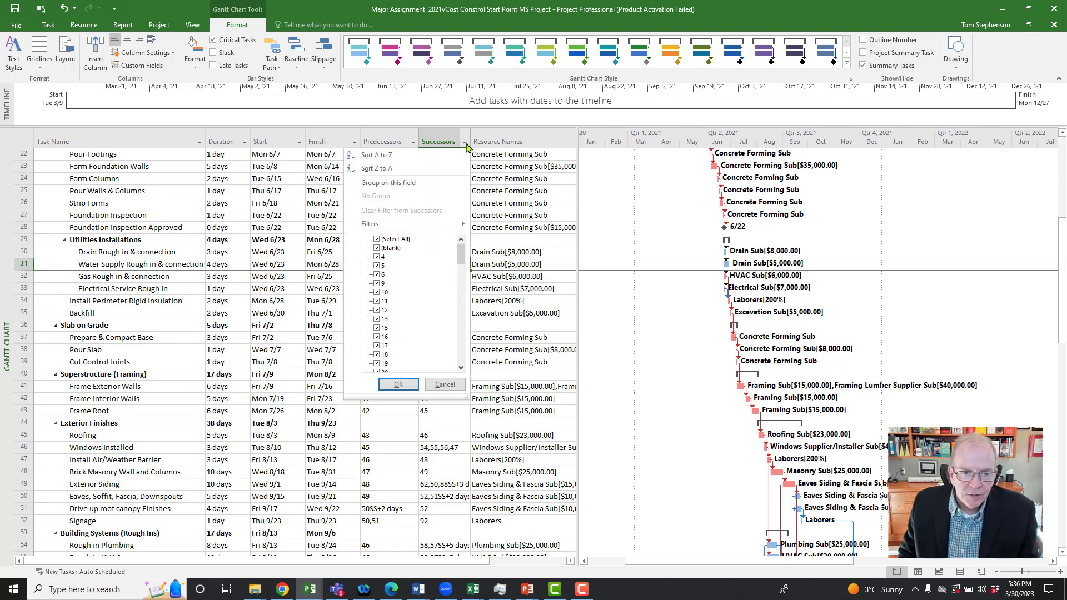
click(377, 239)
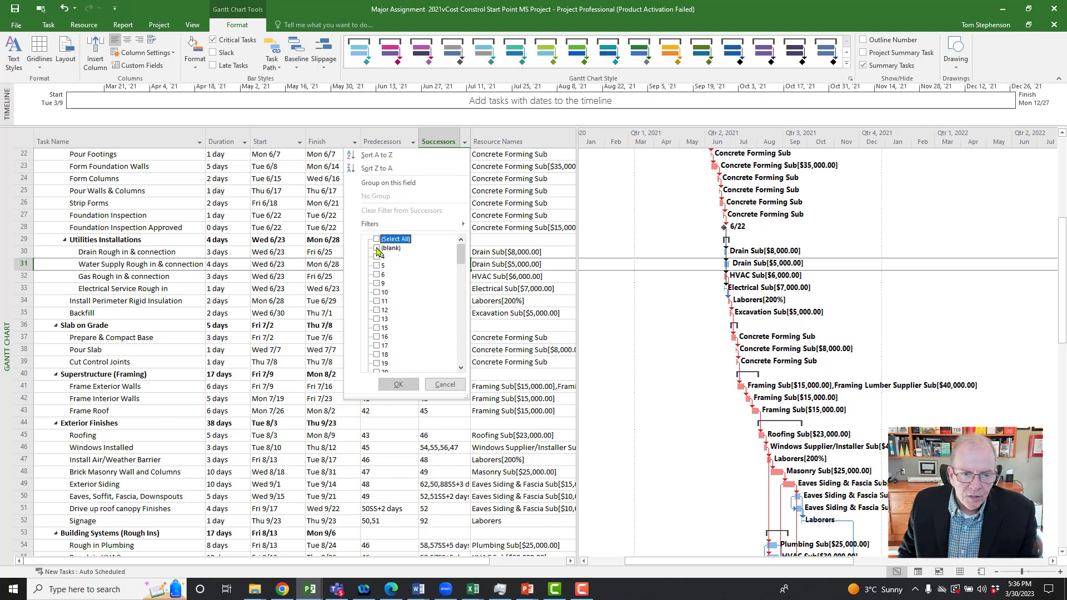
click(378, 248)
click(399, 384)
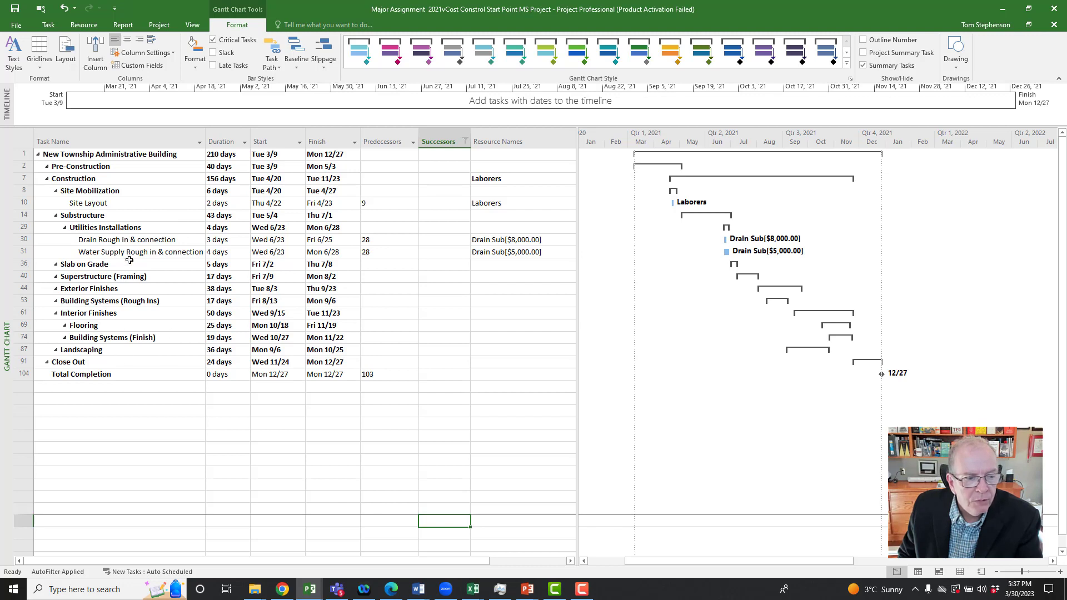
Step: Hide the summary tasks in the filtered list and inspect the Total Completion row's successor
click(863, 66)
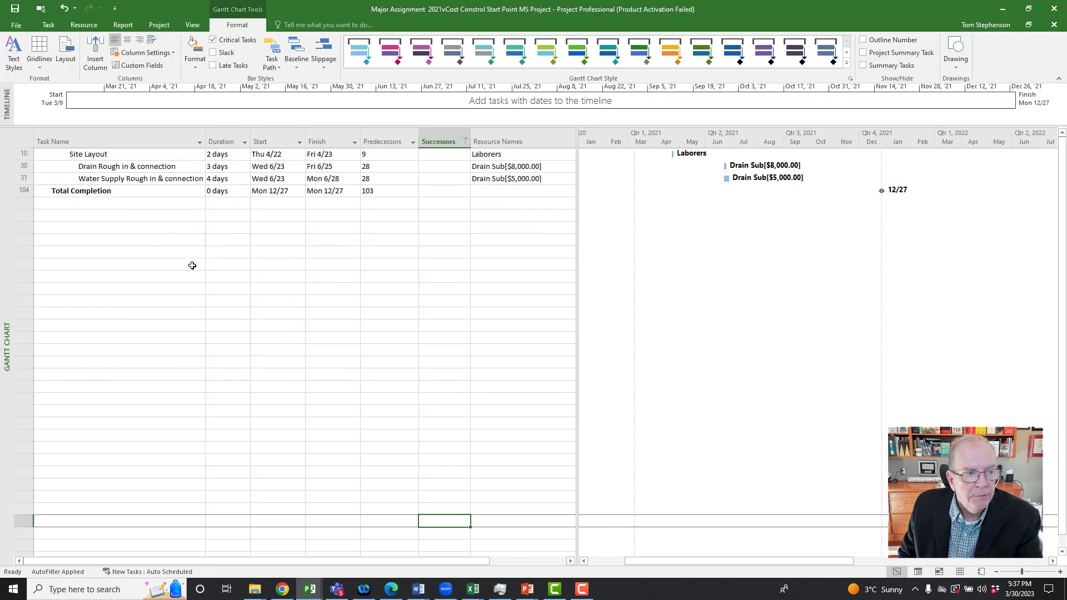
click(24, 192)
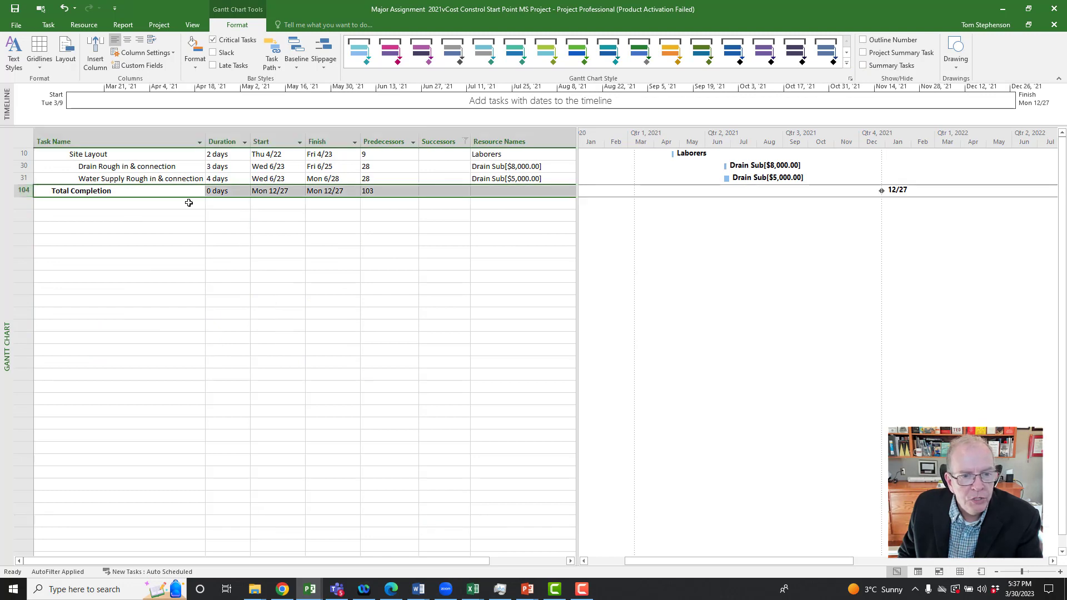
click(439, 190)
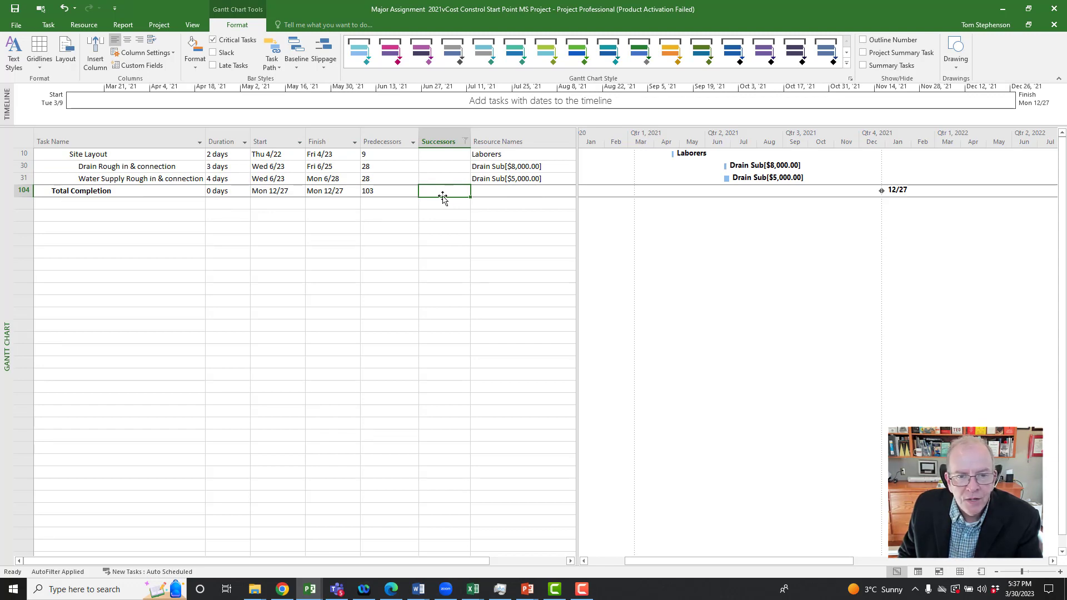
Step: Show the summary tasks again and reset the Successors filter to include all values
click(863, 65)
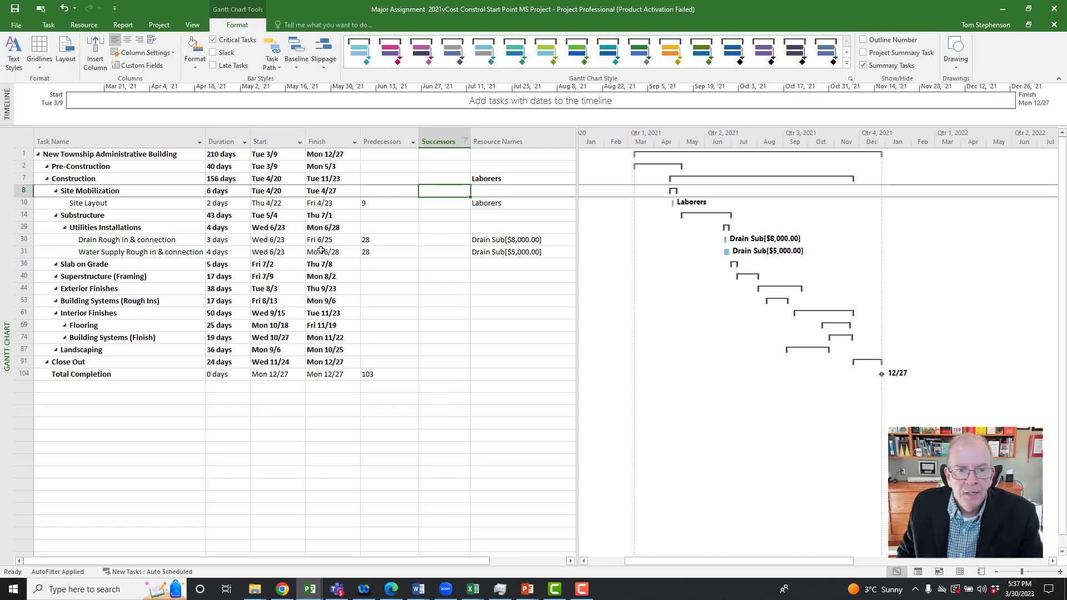
click(465, 142)
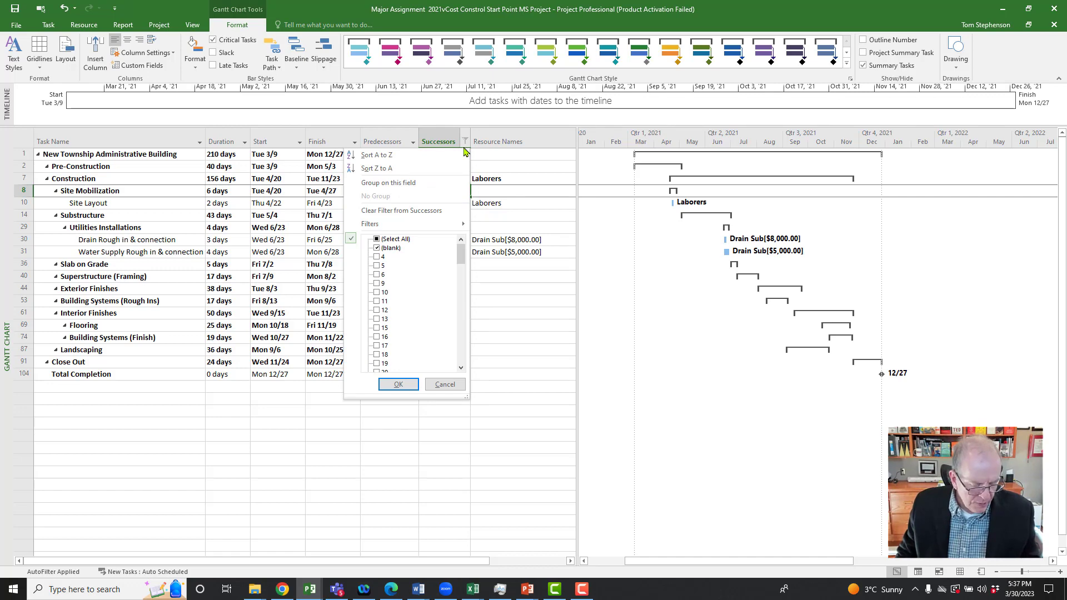
click(378, 239)
click(398, 384)
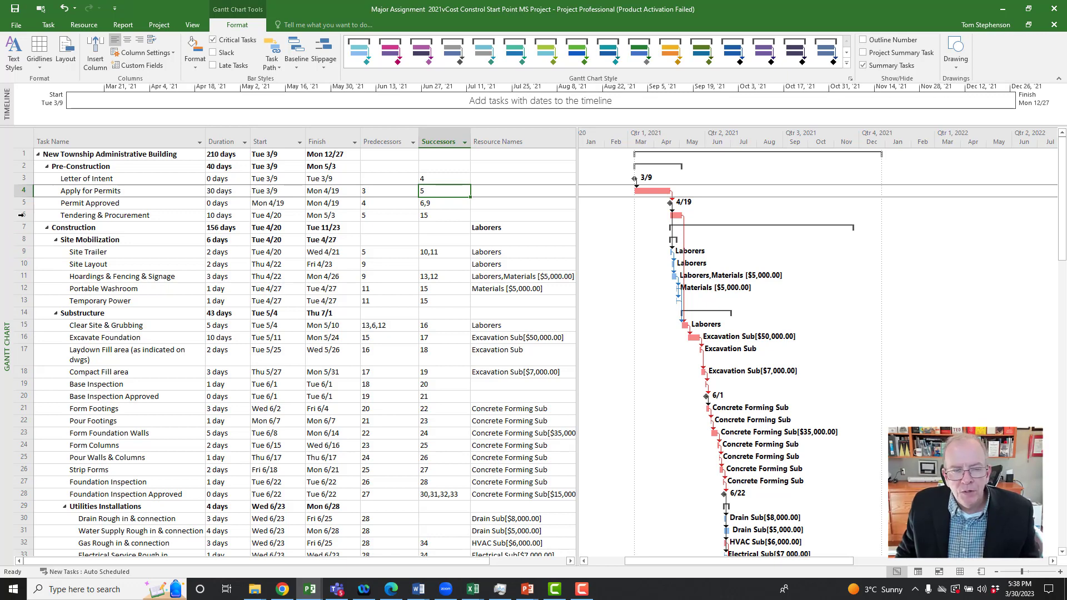
Step: Switch to the Network Diagram view and examine the Site Layout and utility rough-in boxes for missing successor links
right_click(6, 220)
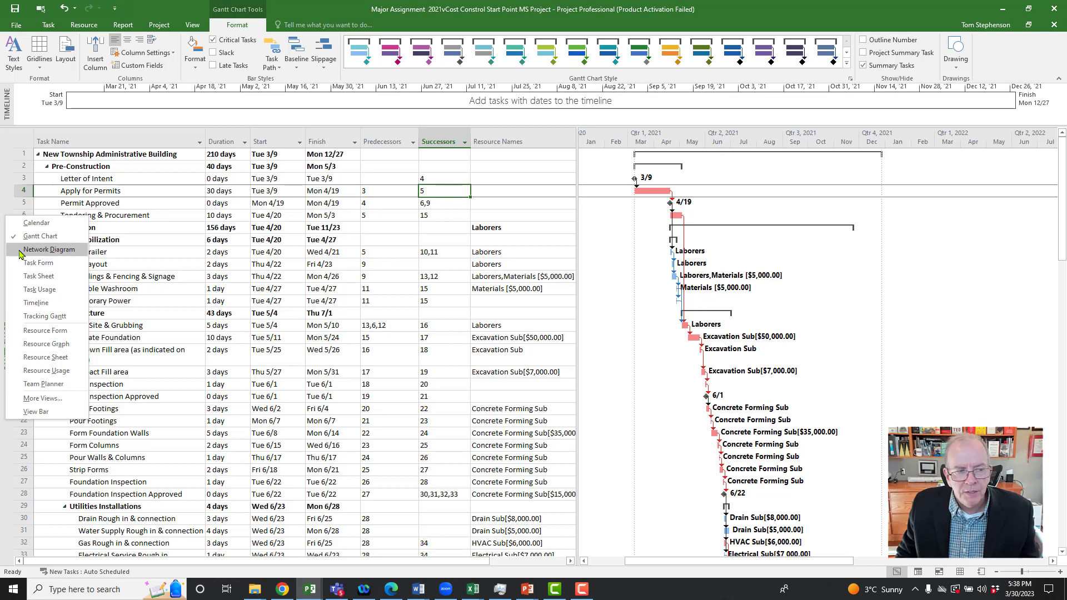
click(49, 250)
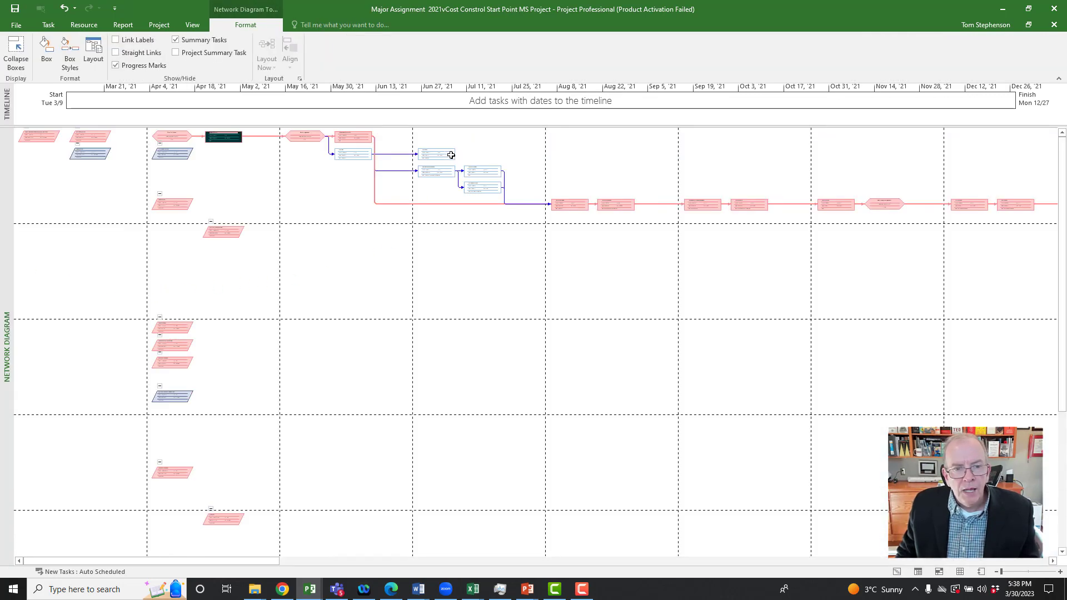
mouse_move(451, 155)
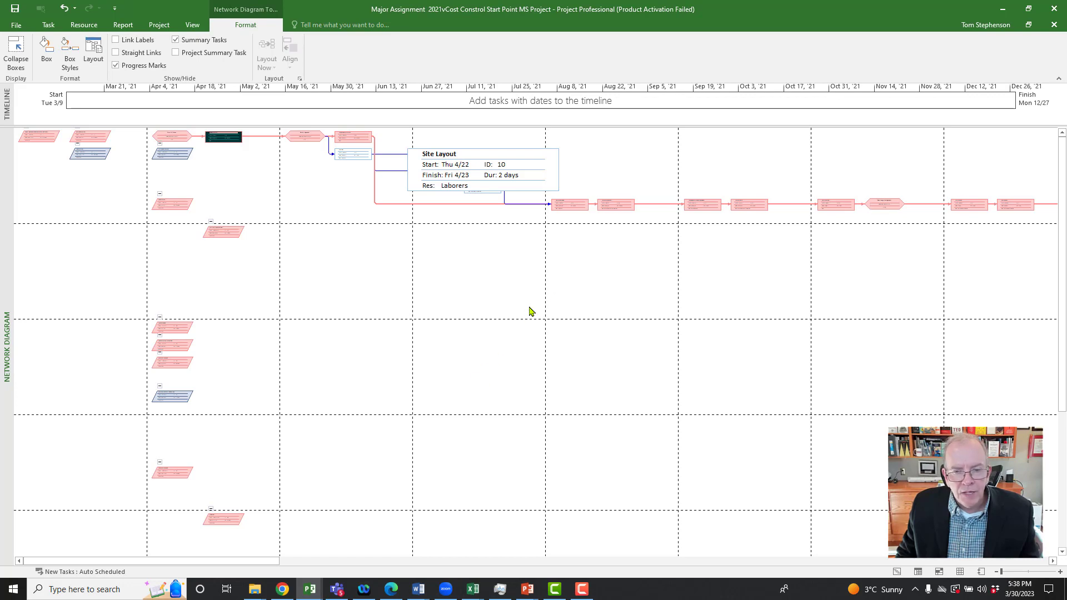
scroll(529, 311, down, 1)
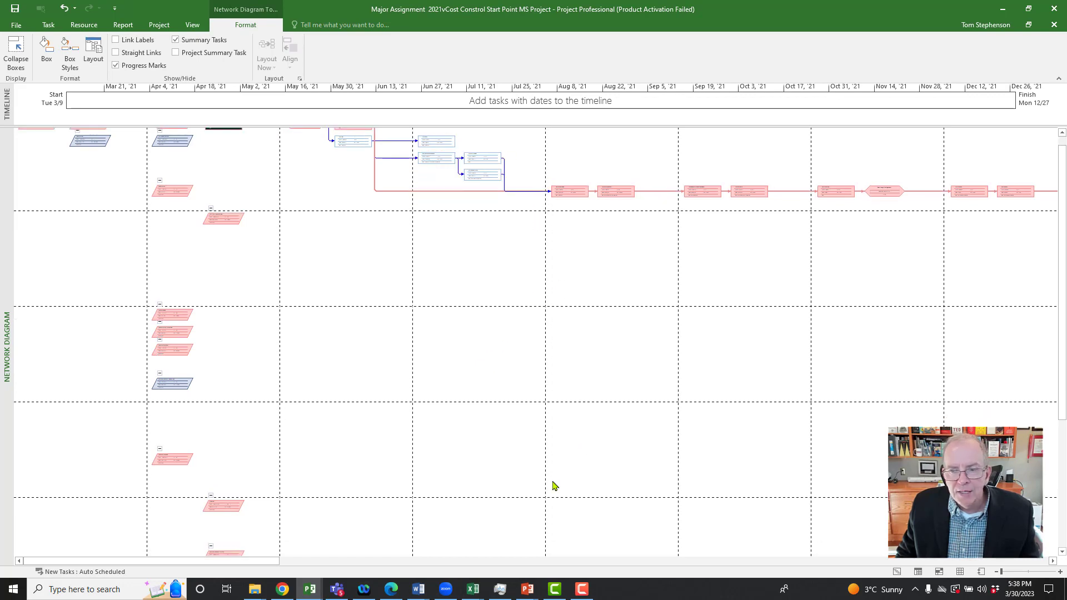
drag(255, 561, 509, 538)
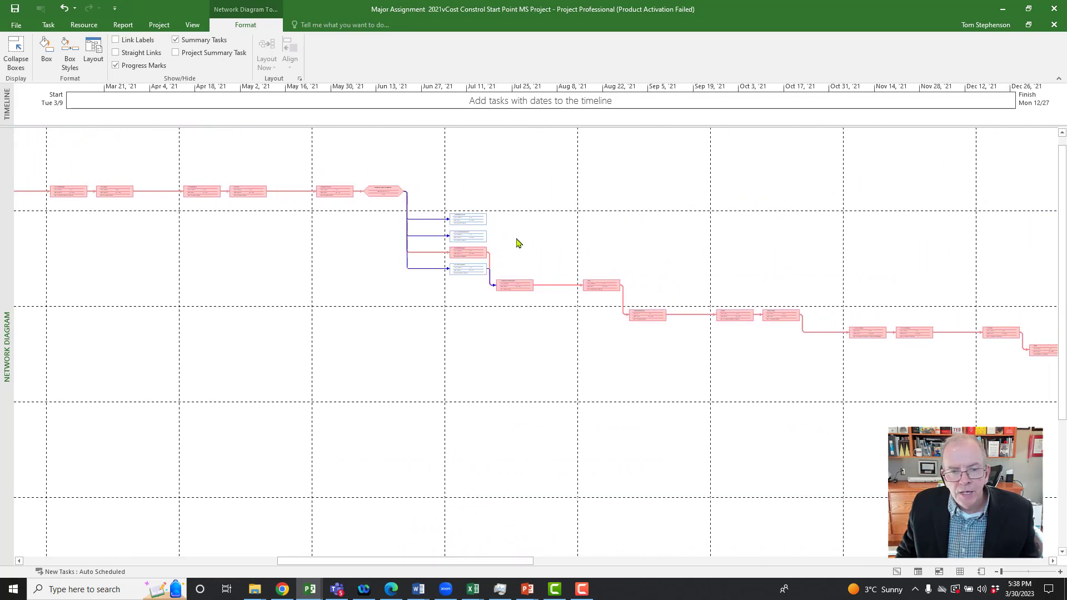
drag(481, 563, 250, 540)
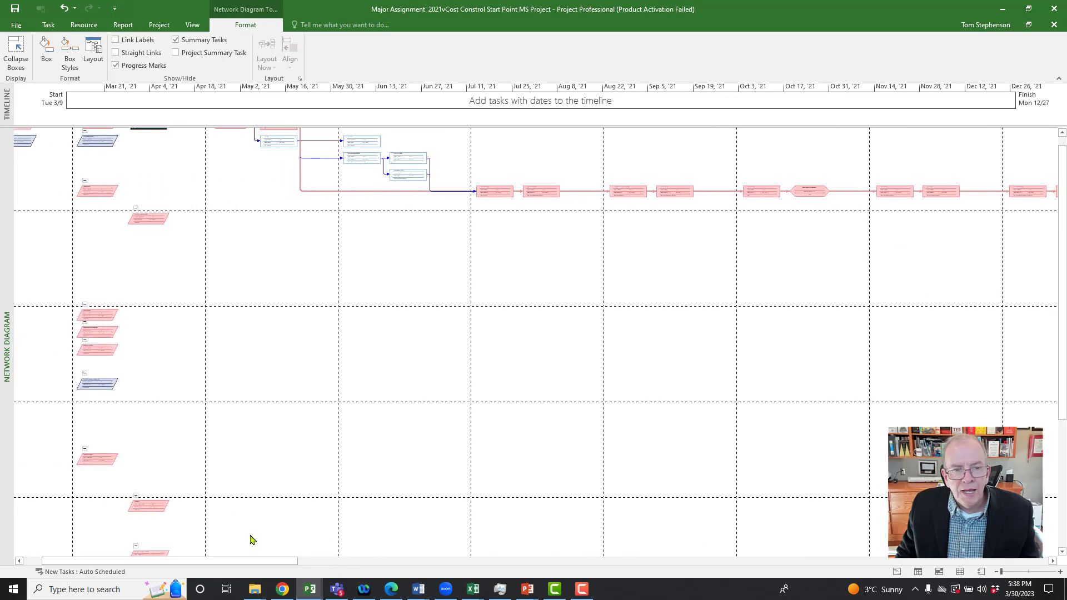
Step: Link the Site Layout box to Temporary Power as its successor in the Network Diagram
click(1060, 573)
click(1060, 573)
click(1059, 573)
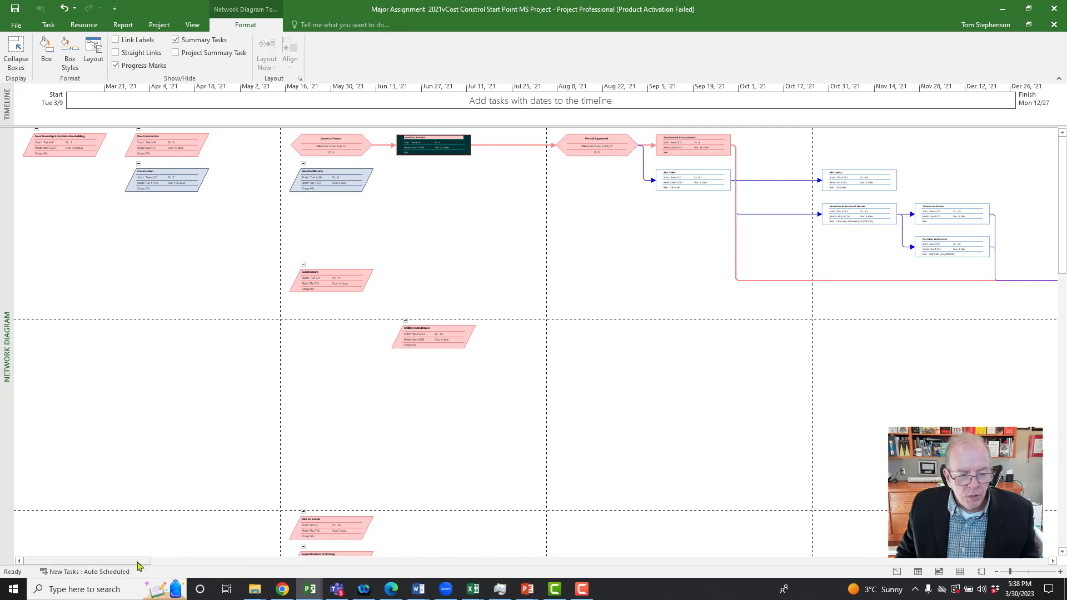
drag(138, 565, 224, 578)
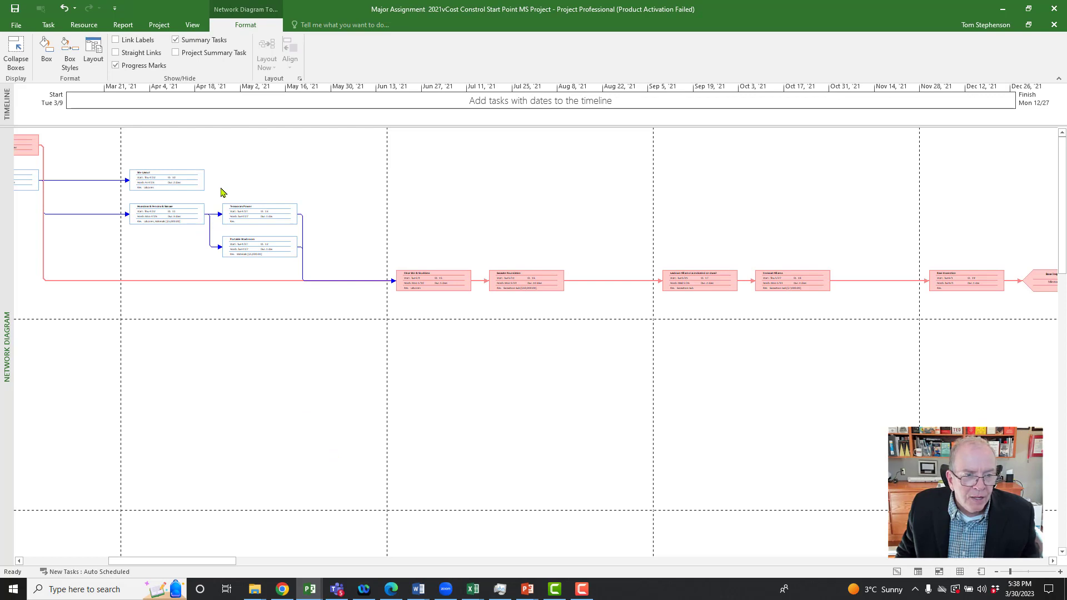
mouse_move(261, 217)
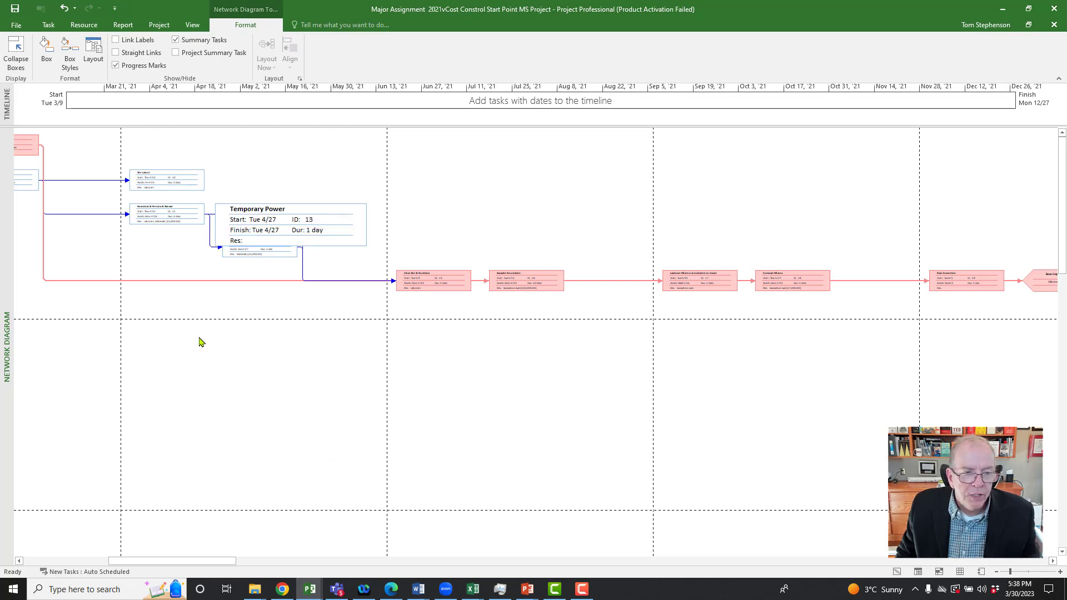
scroll(201, 348, down, 1)
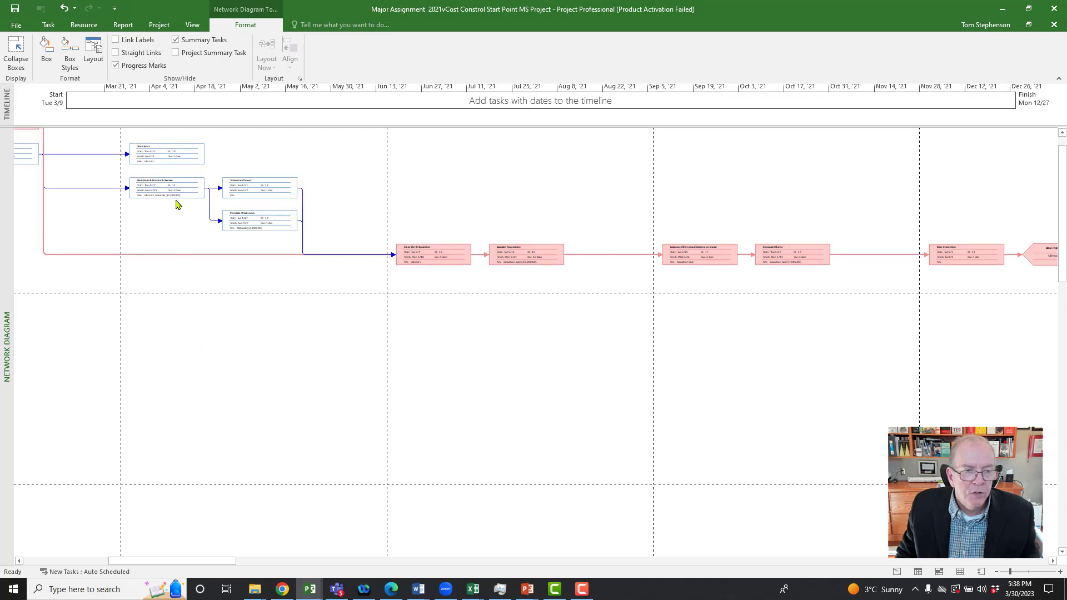
click(194, 151)
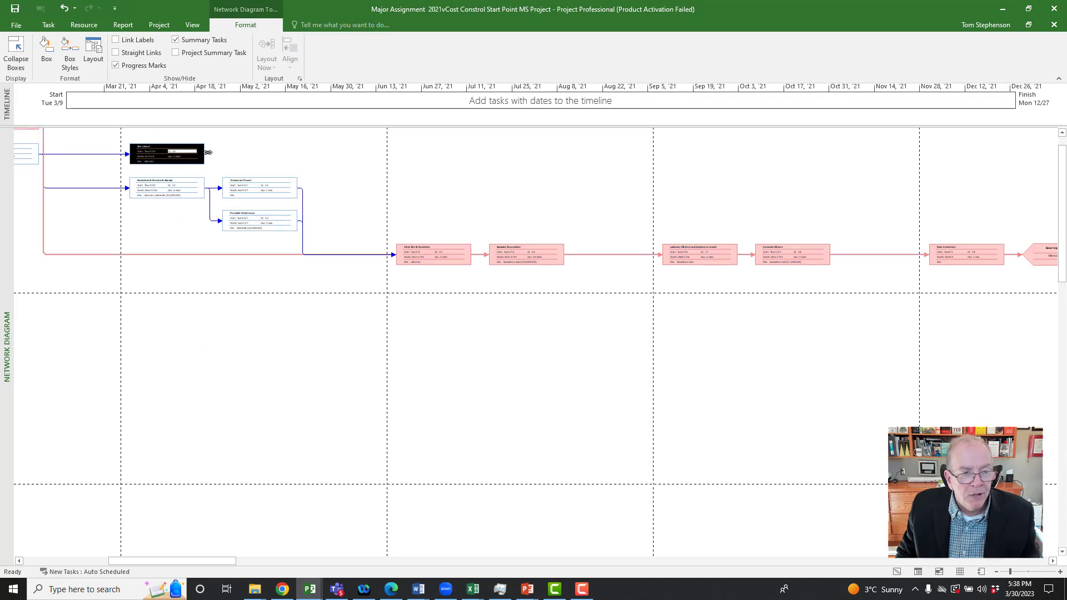
drag(263, 152, 269, 188)
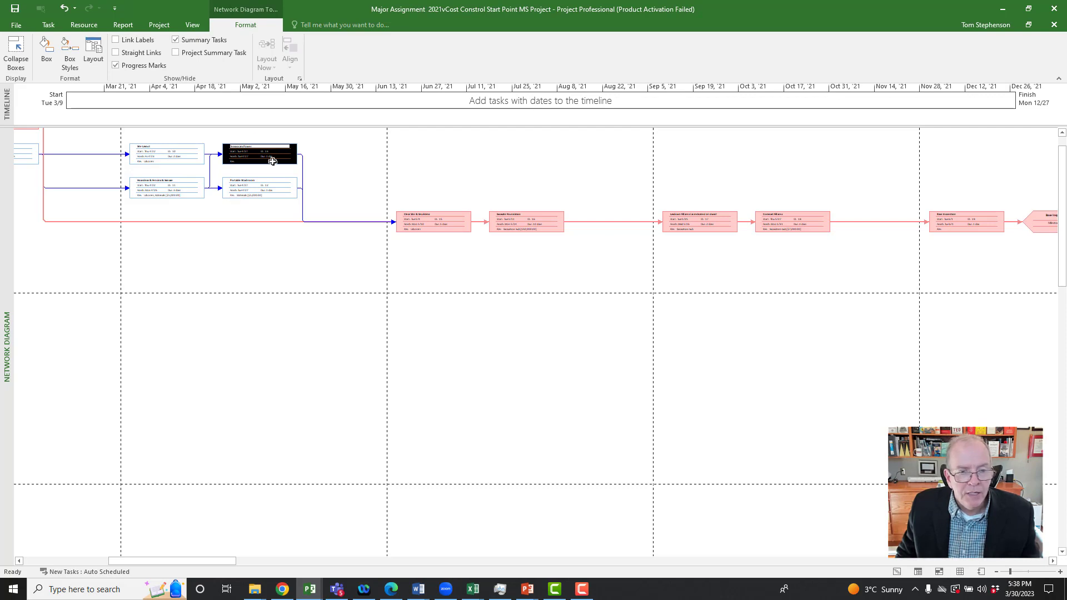
Step: Link the Drain Rough in & connection and Water Supply Rough in & connection boxes to Backfill as their successor
drag(215, 562, 431, 579)
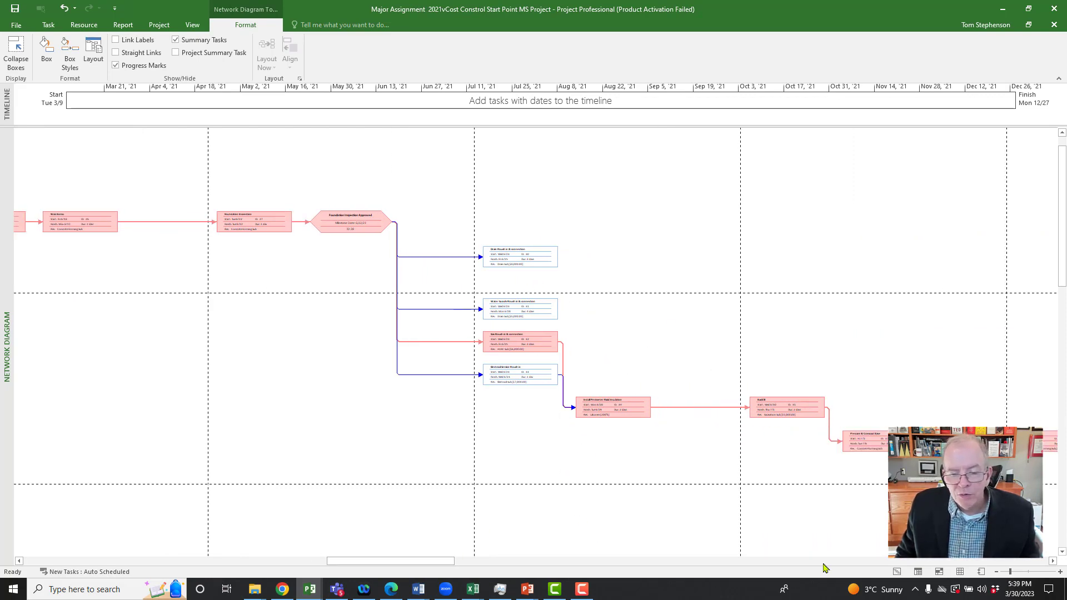
click(1061, 572)
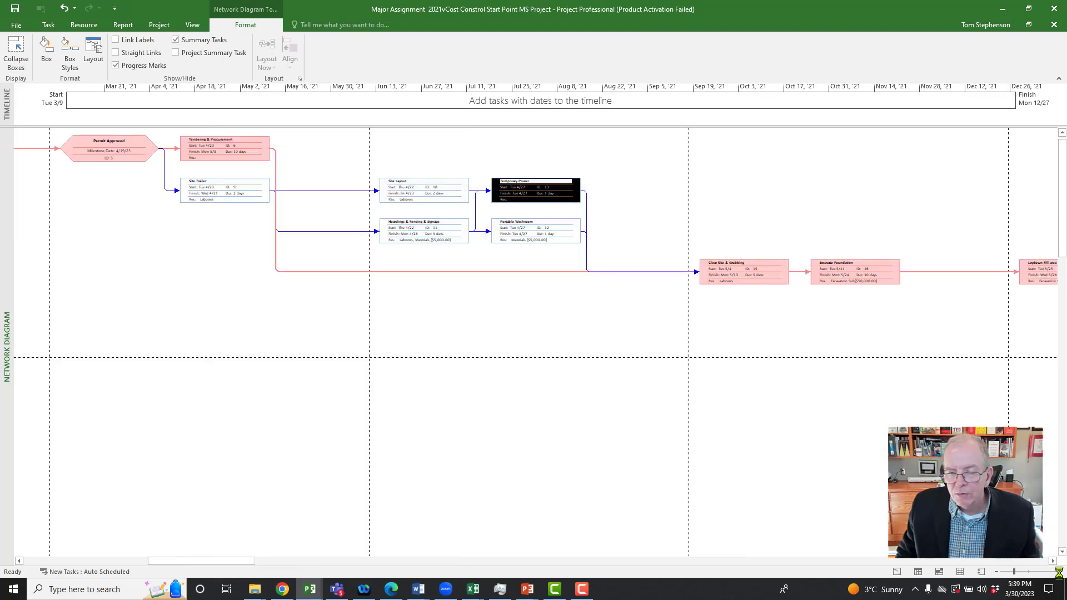
click(1060, 573)
click(1061, 572)
click(1060, 572)
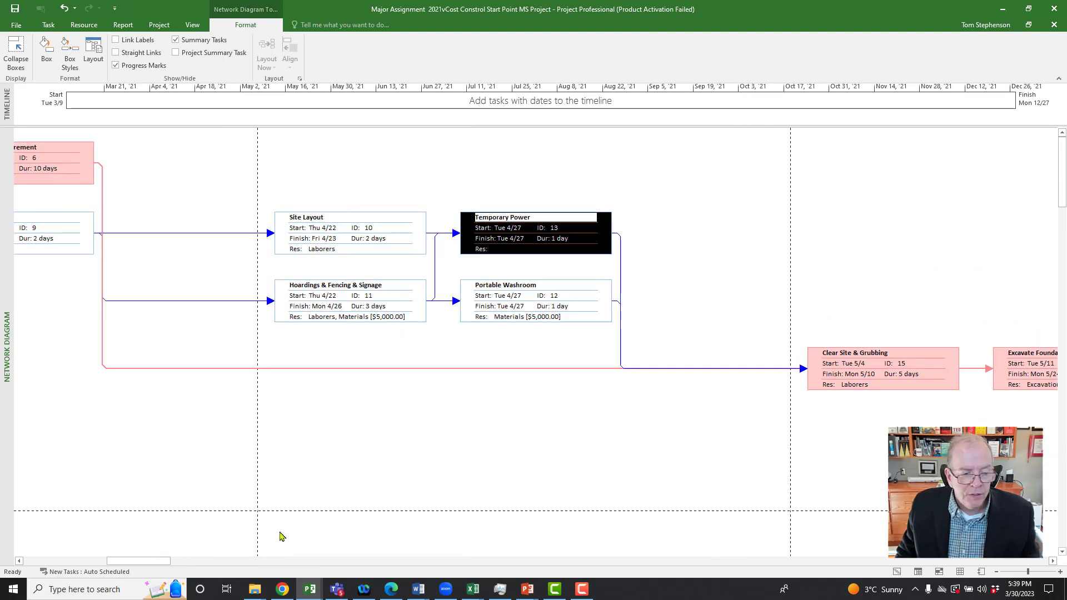
drag(142, 561, 396, 553)
scroll(380, 454, down, 5)
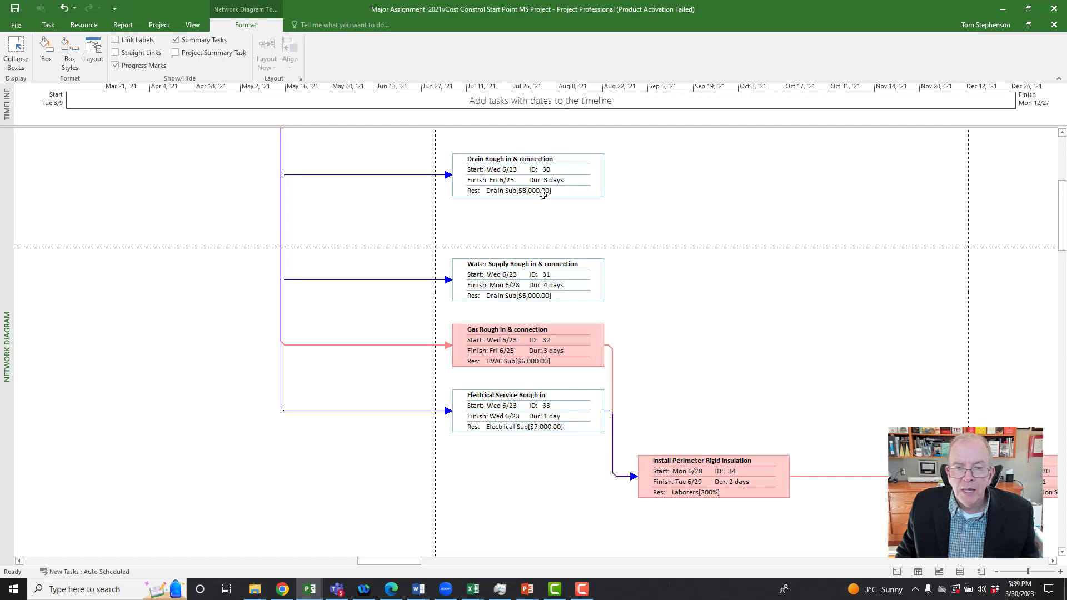
drag(560, 171, 643, 198)
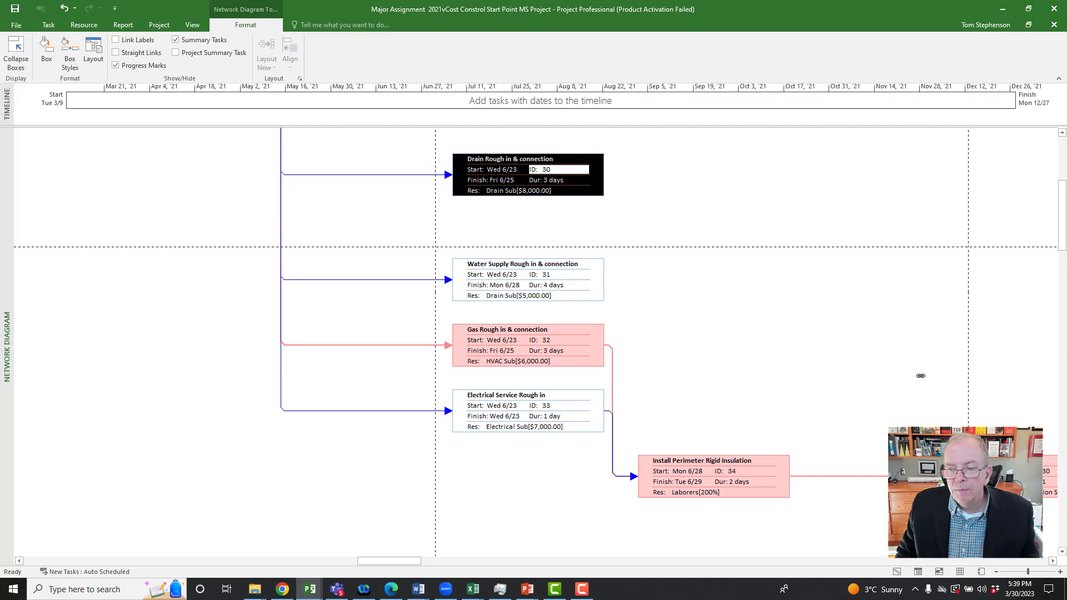
drag(920, 376, 950, 431)
drag(1011, 473, 1015, 476)
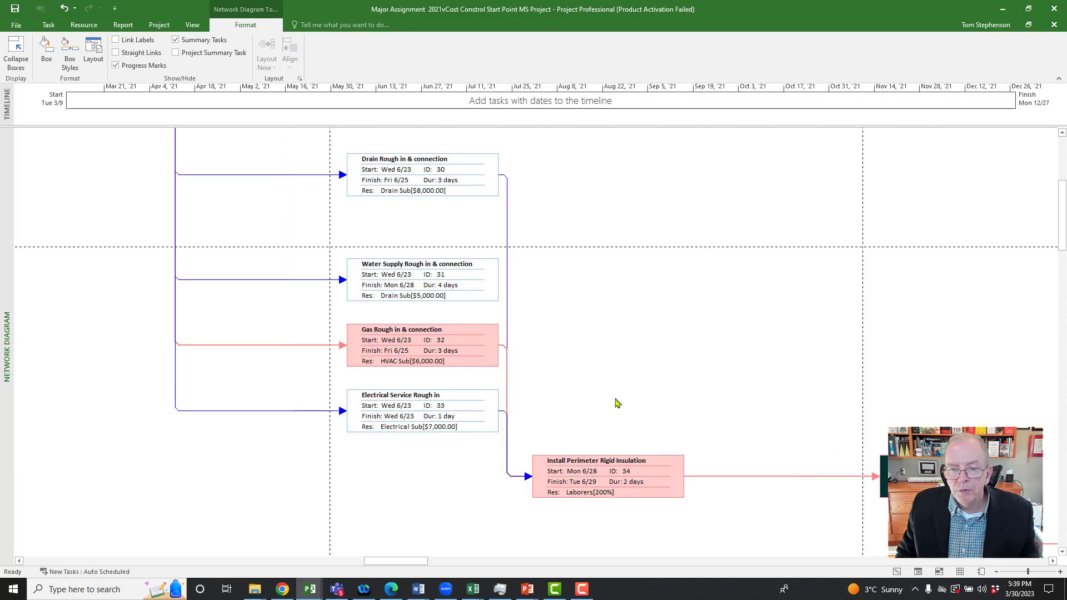
drag(454, 285, 890, 472)
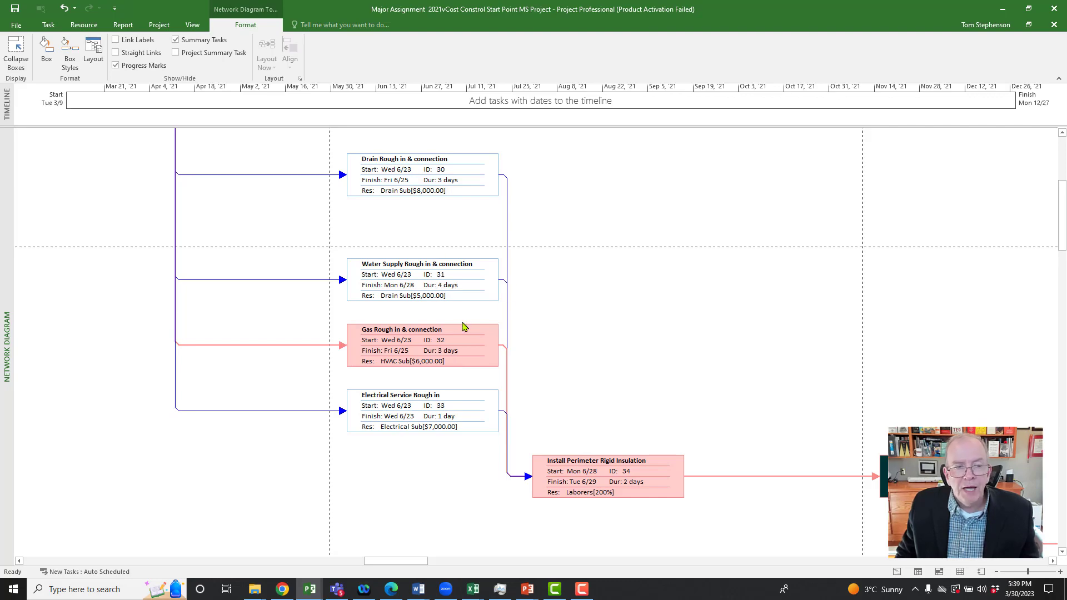
Step: Switch to the Gantt Chart view and select the Drain Rough in & connection task under Utilities Installations
right_click(7, 201)
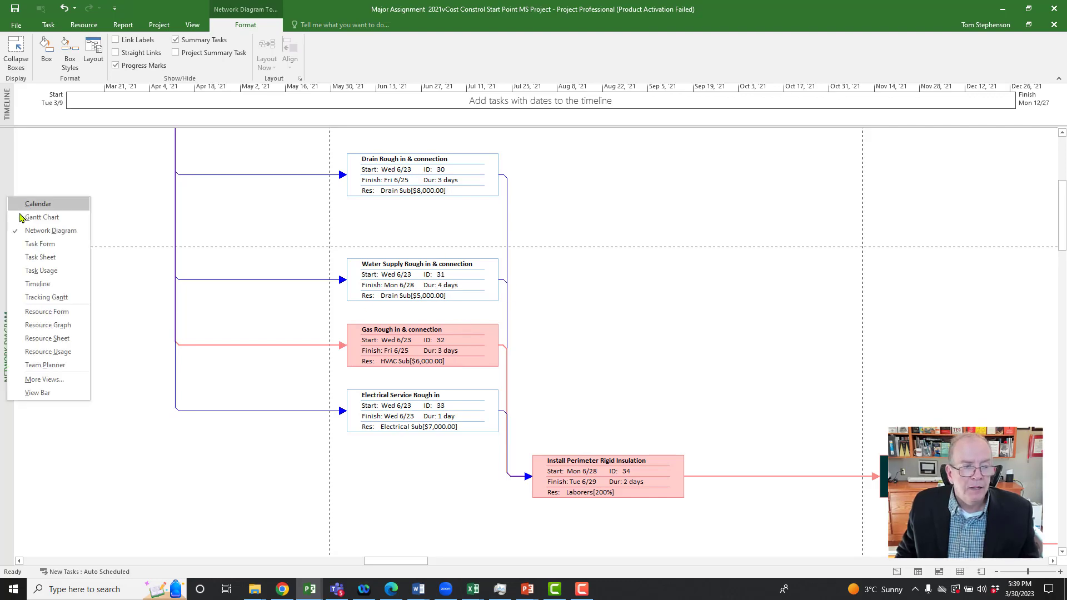
click(28, 218)
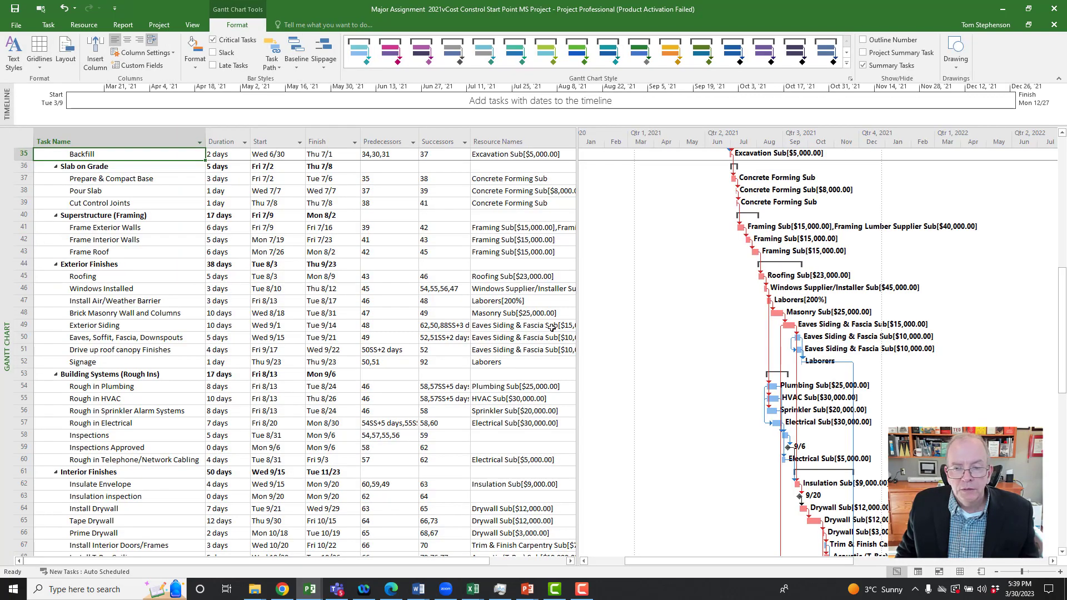
scroll(478, 316, down, 2)
scroll(478, 316, down, 1)
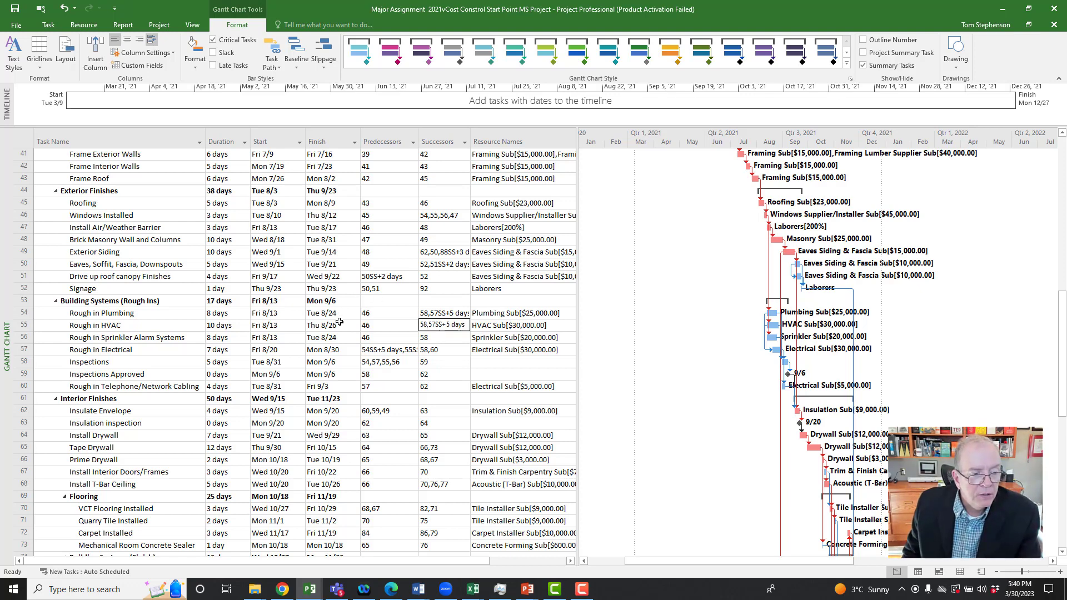
scroll(339, 322, up, 3)
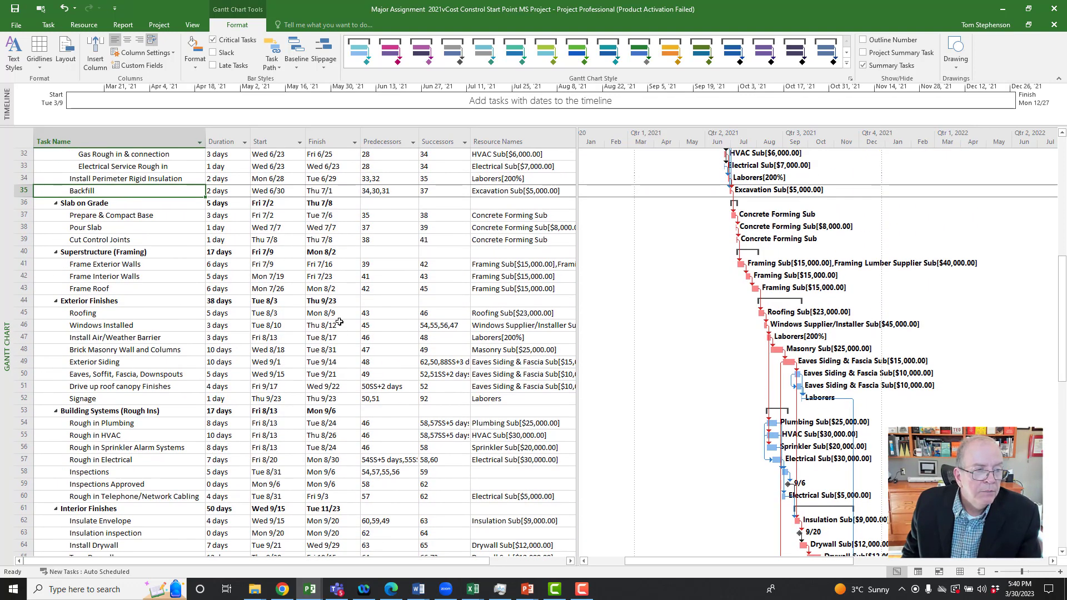
scroll(339, 323, up, 1)
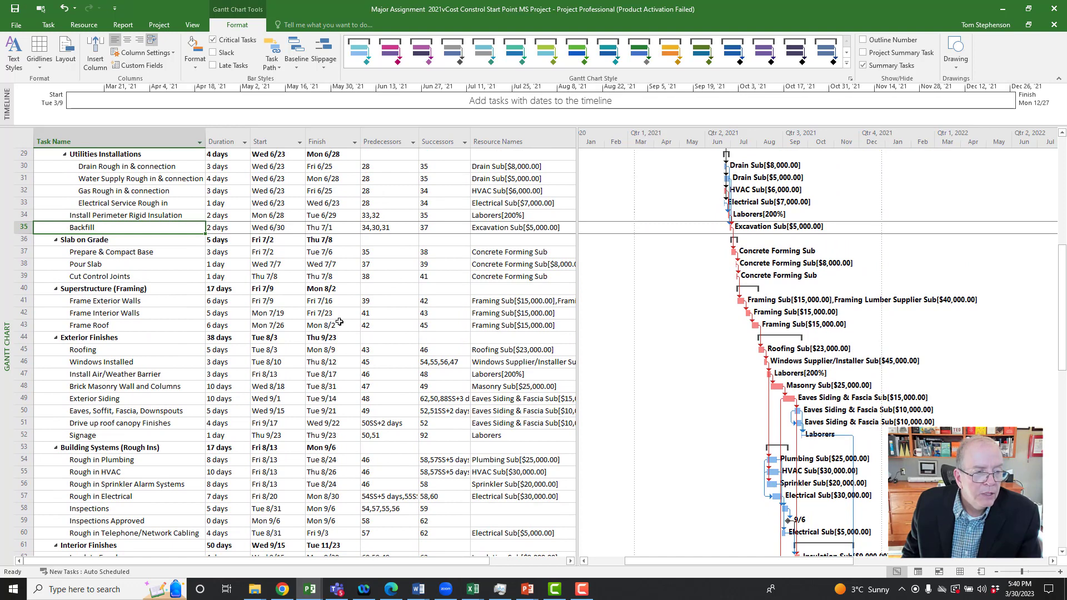
scroll(339, 323, up, 3)
scroll(338, 322, up, 2)
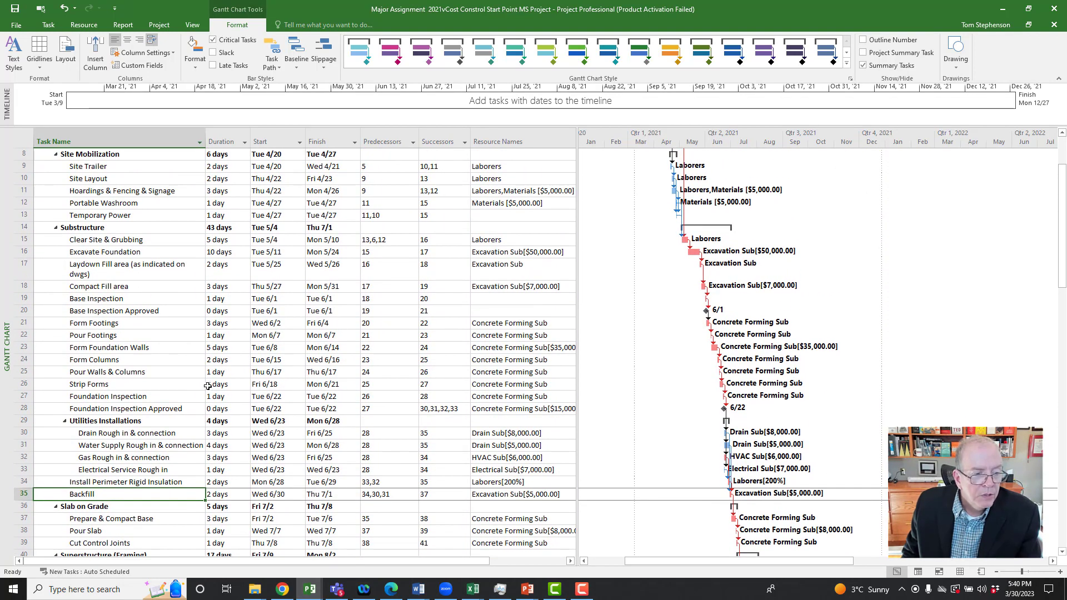
click(148, 436)
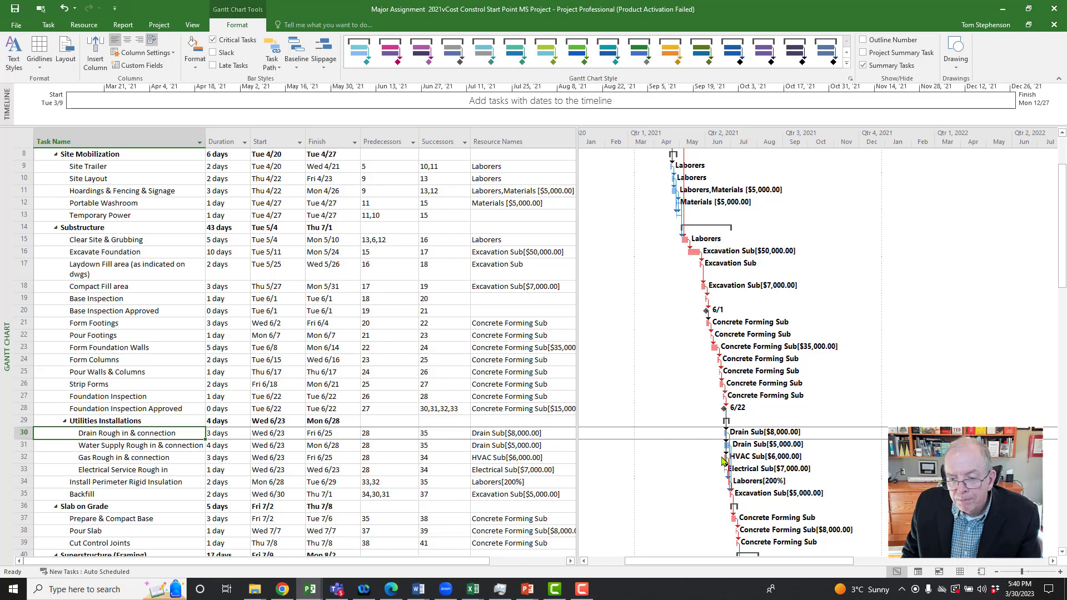
Step: Zoom the Gantt timescale to weeks over days and set the timescale size to 55%
scroll(723, 459, down, 1)
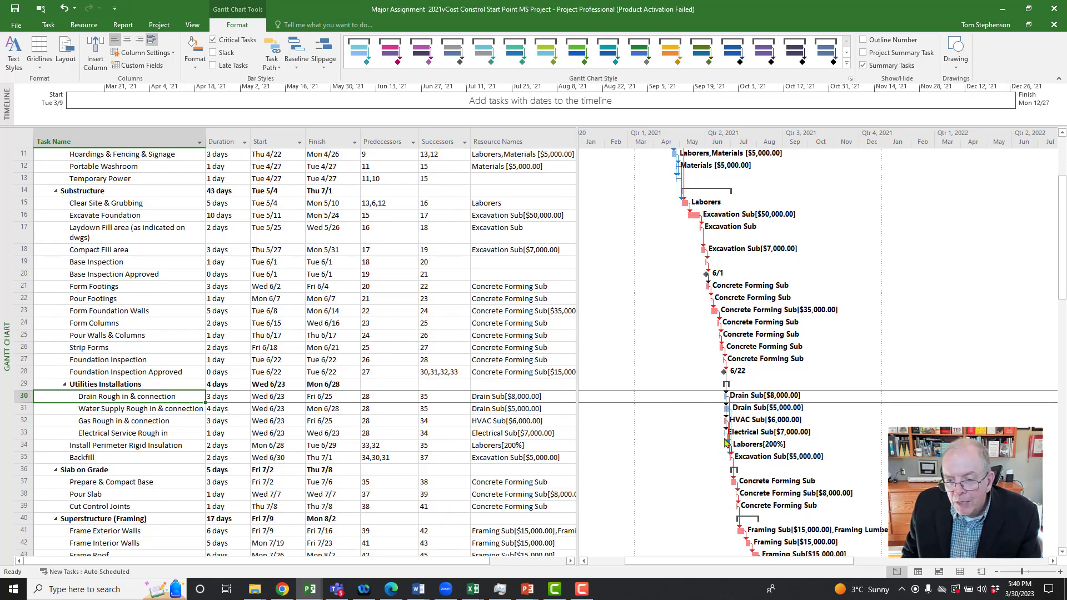
click(1060, 573)
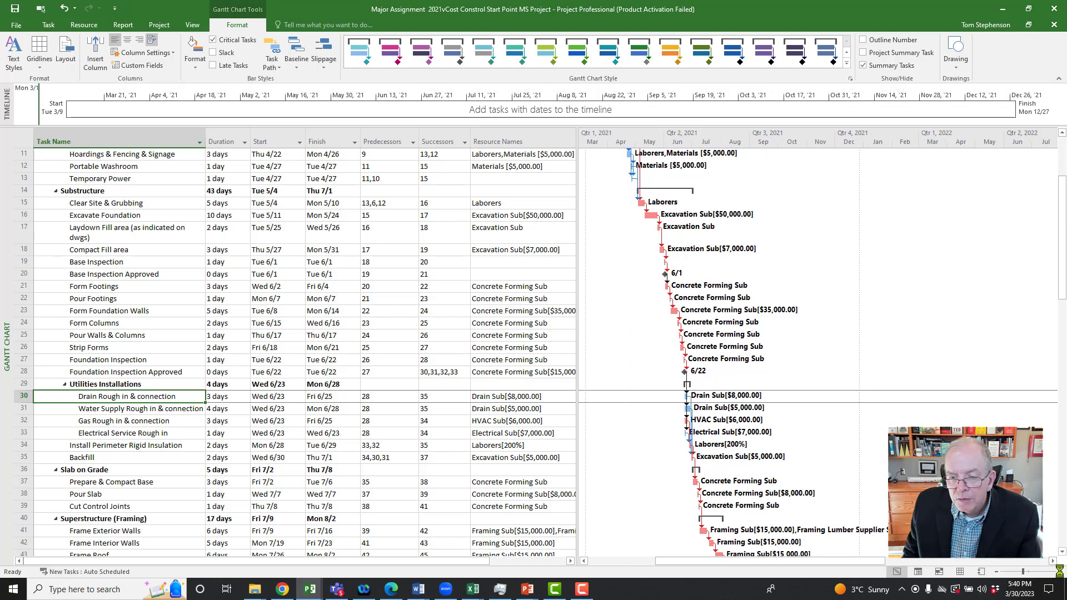
click(1060, 574)
drag(925, 565, 824, 557)
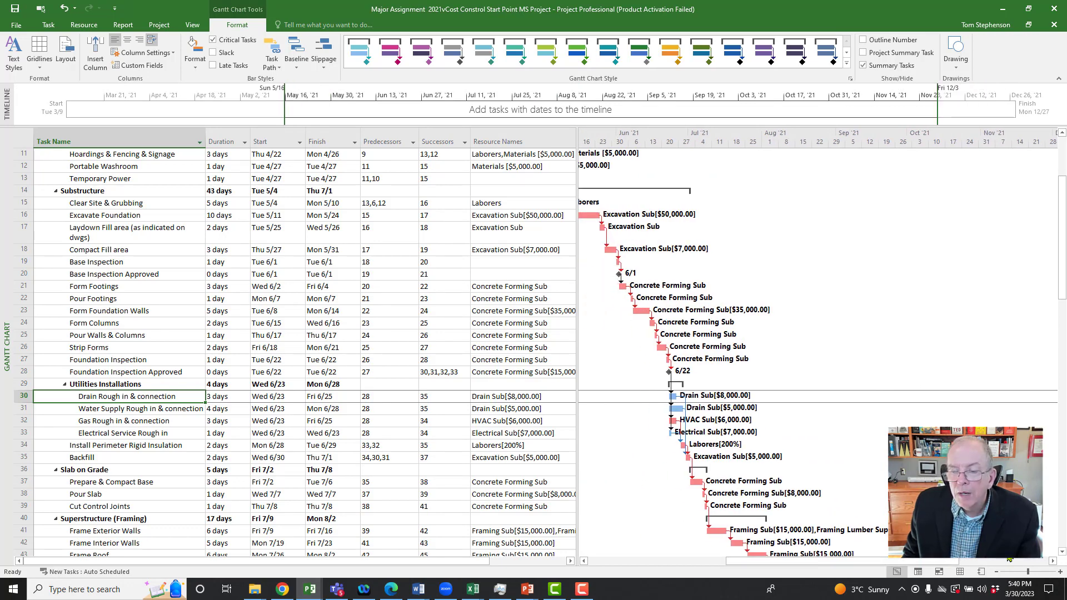
click(1061, 574)
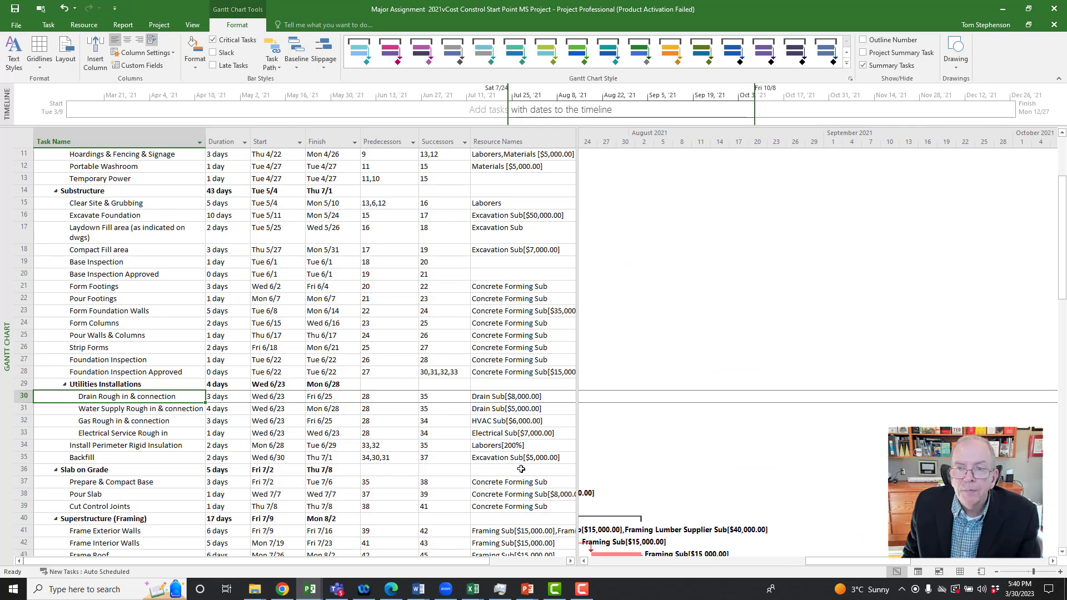
click(1061, 574)
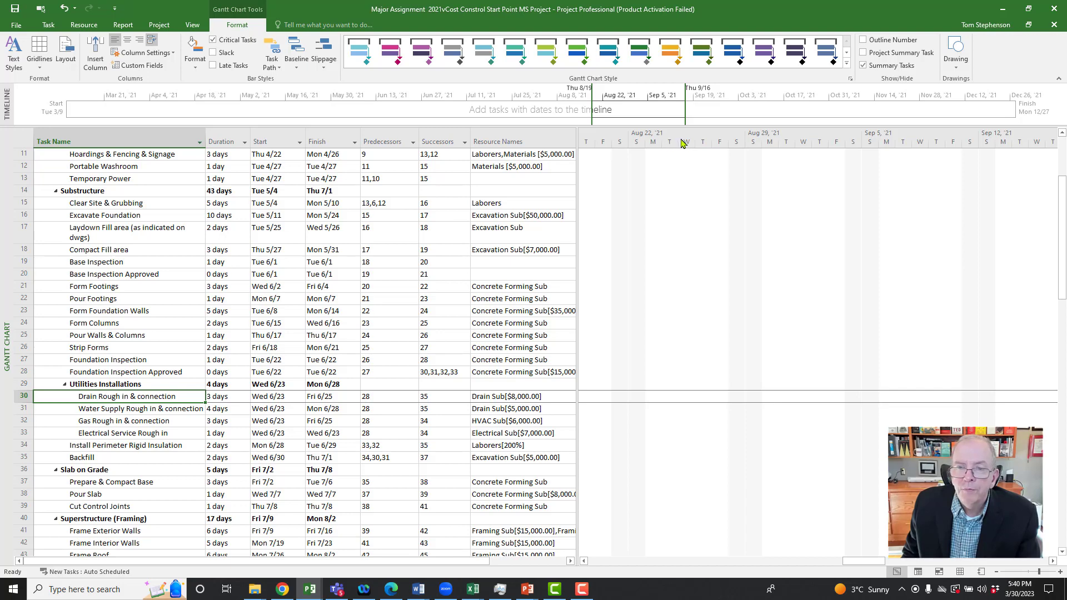
double_click(704, 142)
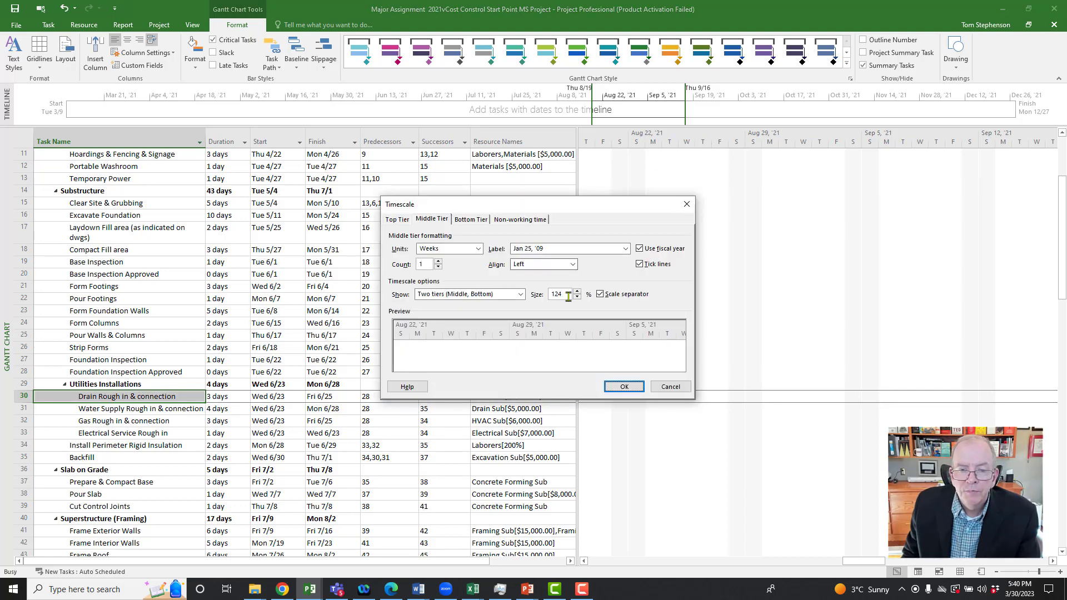
drag(576, 300, 576, 299)
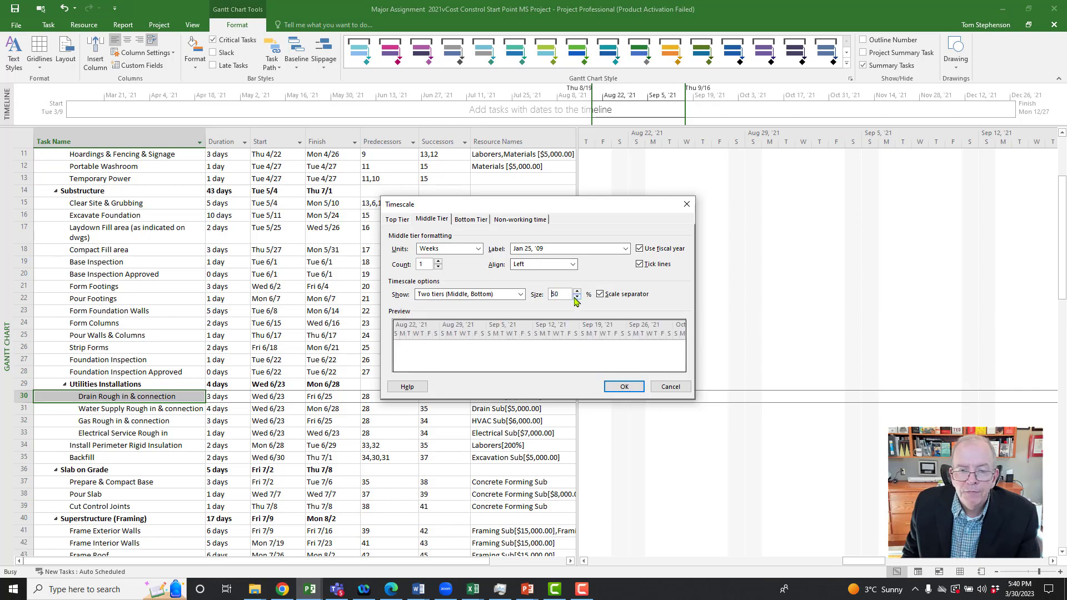
click(635, 389)
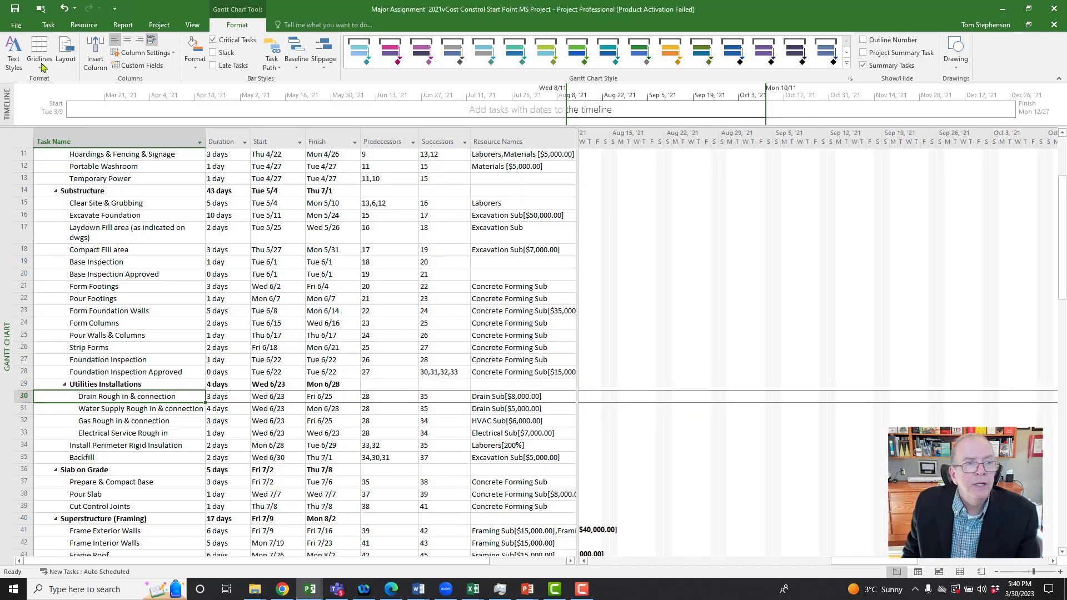
Step: Use Scroll to Task to show the Drain Rough in & connection bar and examine the utility tasks' links to Backfill
click(49, 24)
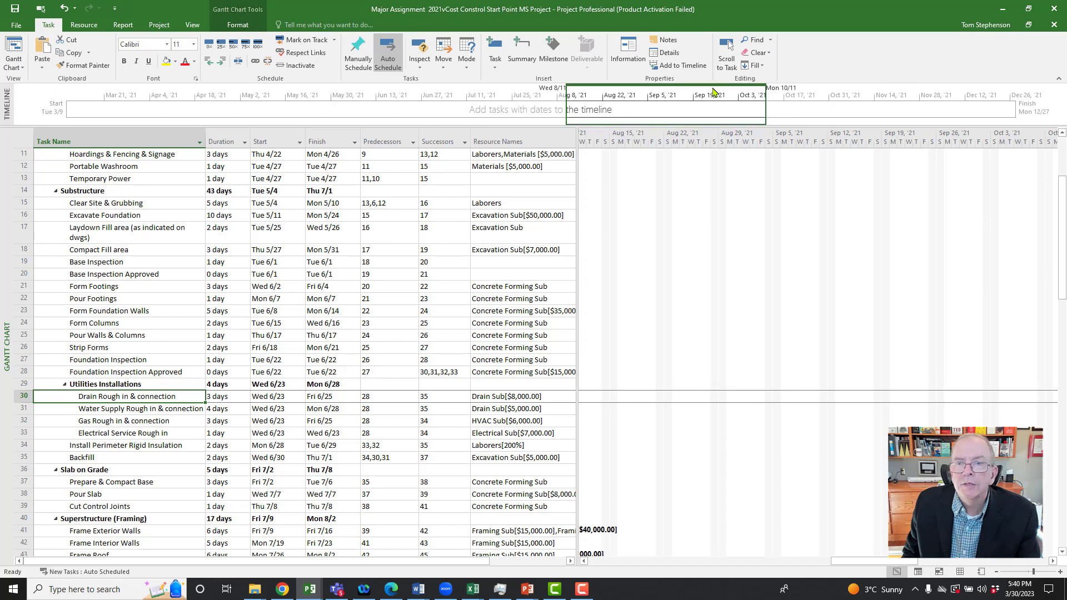
click(727, 55)
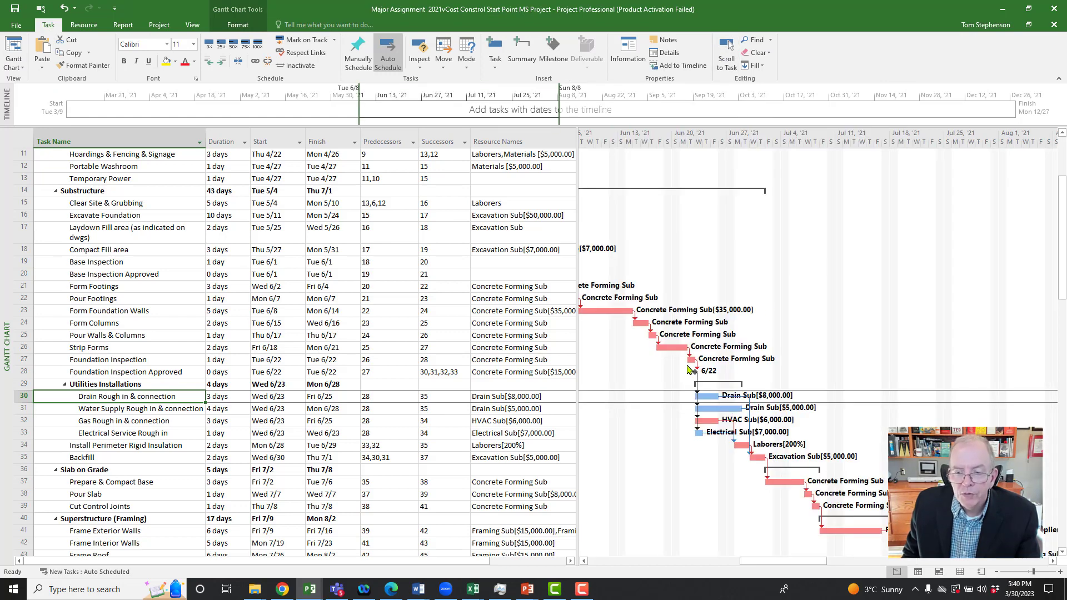
scroll(689, 370, down, 4)
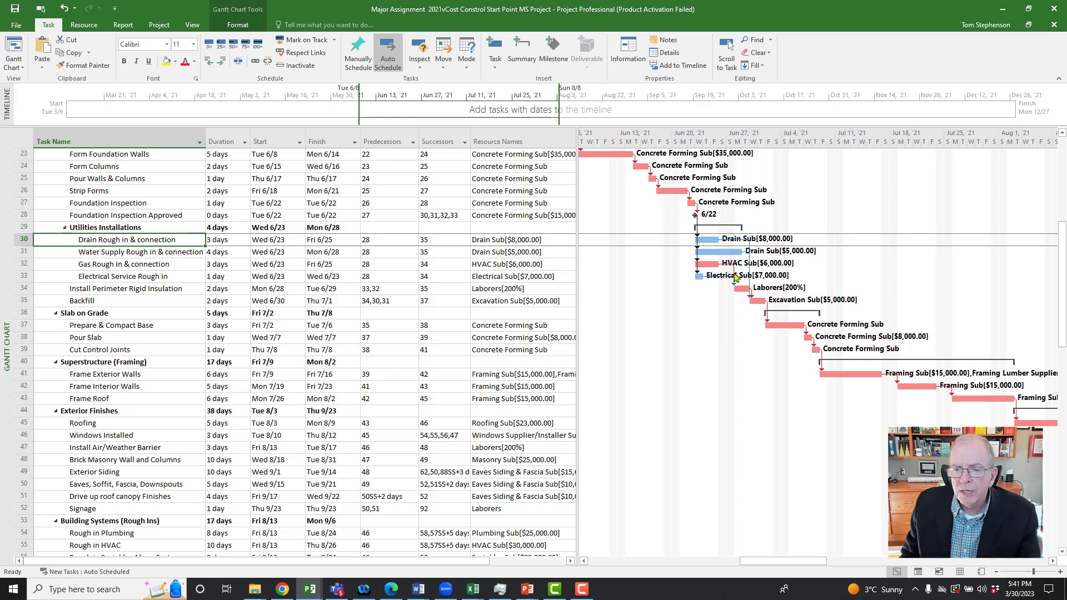
scroll(515, 218, up, 3)
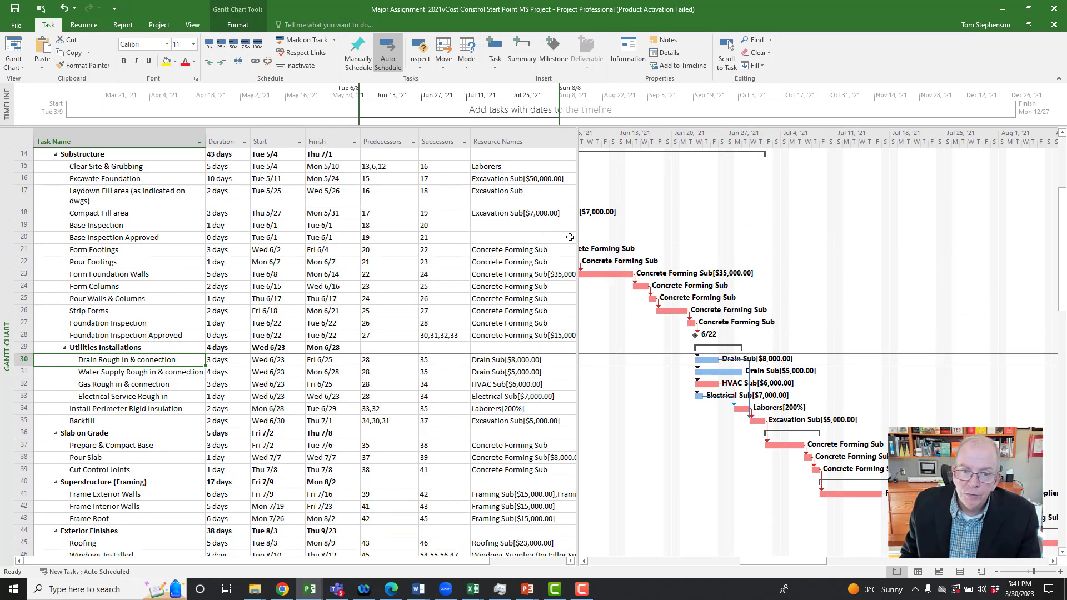
Step: Examine the Gantt bars and dependency links from the project start through the Building Systems rough-in tasks
drag(579, 304, 571, 304)
drag(759, 562, 639, 545)
scroll(705, 546, up, 4)
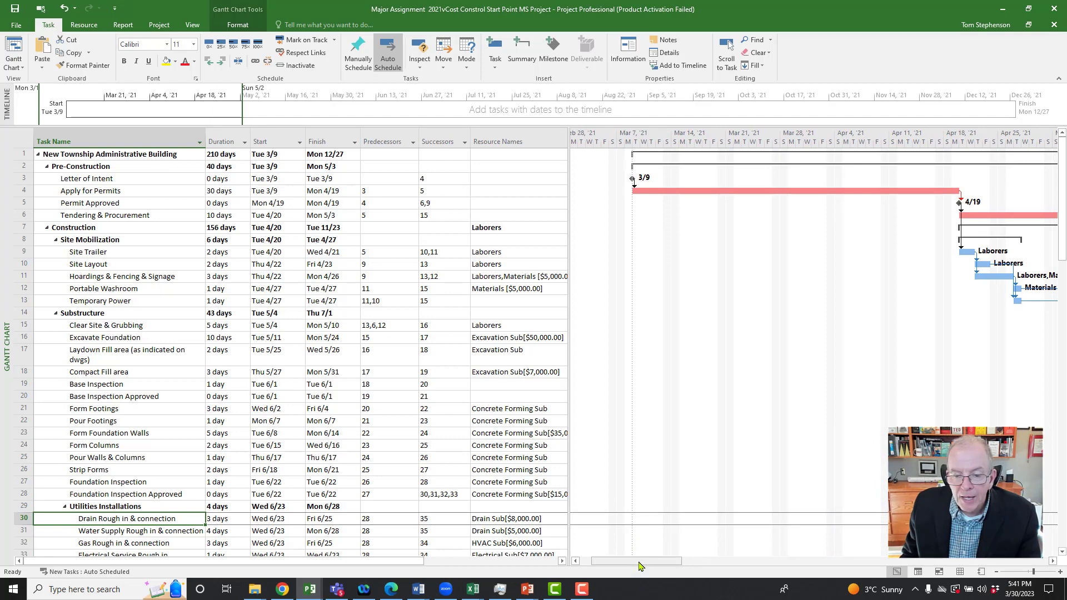
drag(645, 562, 858, 561)
scroll(737, 567, down, 3)
scroll(832, 421, down, 5)
scroll(832, 421, down, 1)
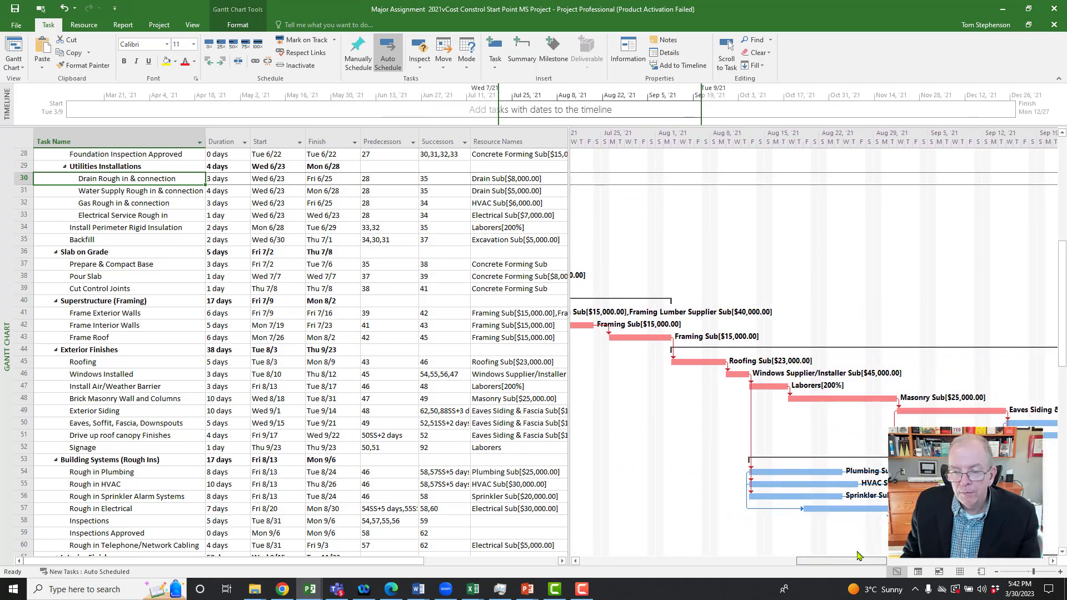
scroll(832, 439, down, 2)
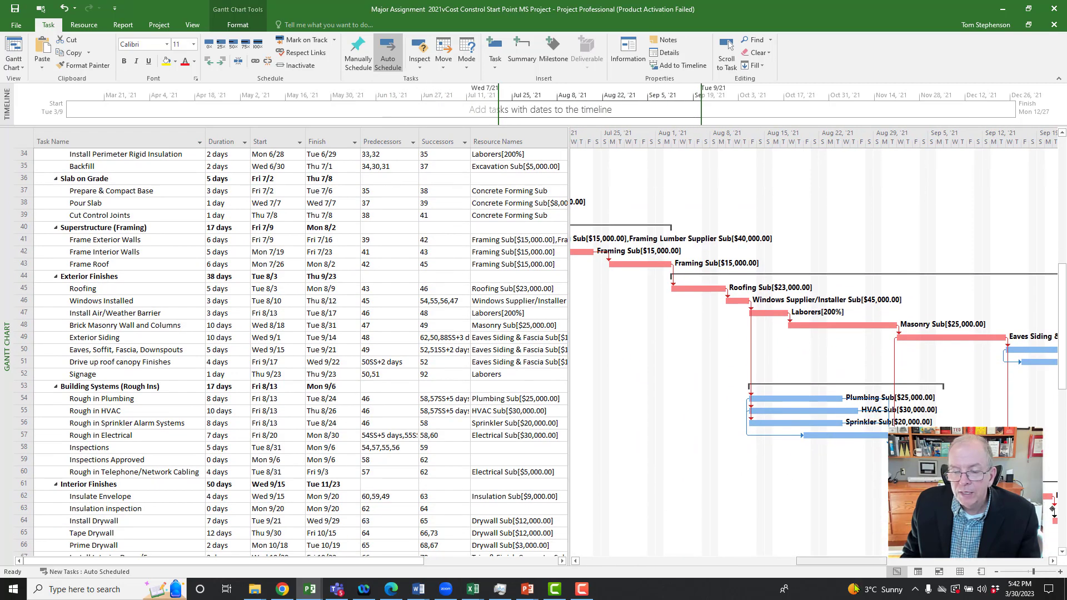
Step: Widen the Gantt chart area up to the Successors column and examine the links of the Interior Finishes and Landscaping tasks
drag(861, 562, 957, 560)
scroll(846, 459, down, 6)
scroll(868, 445, down, 1)
scroll(868, 445, down, 2)
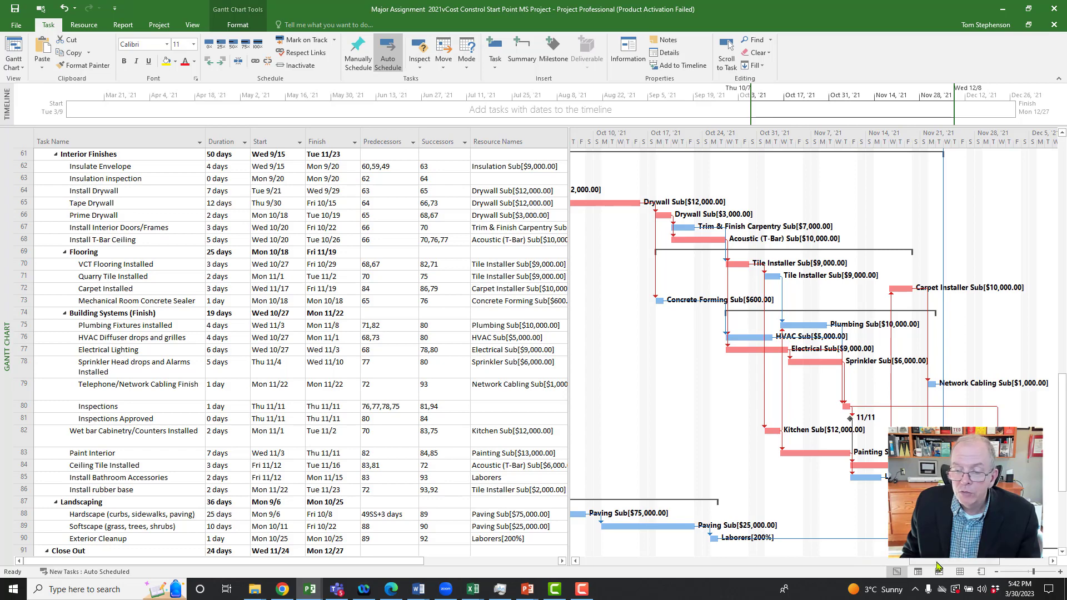
drag(923, 560, 973, 560)
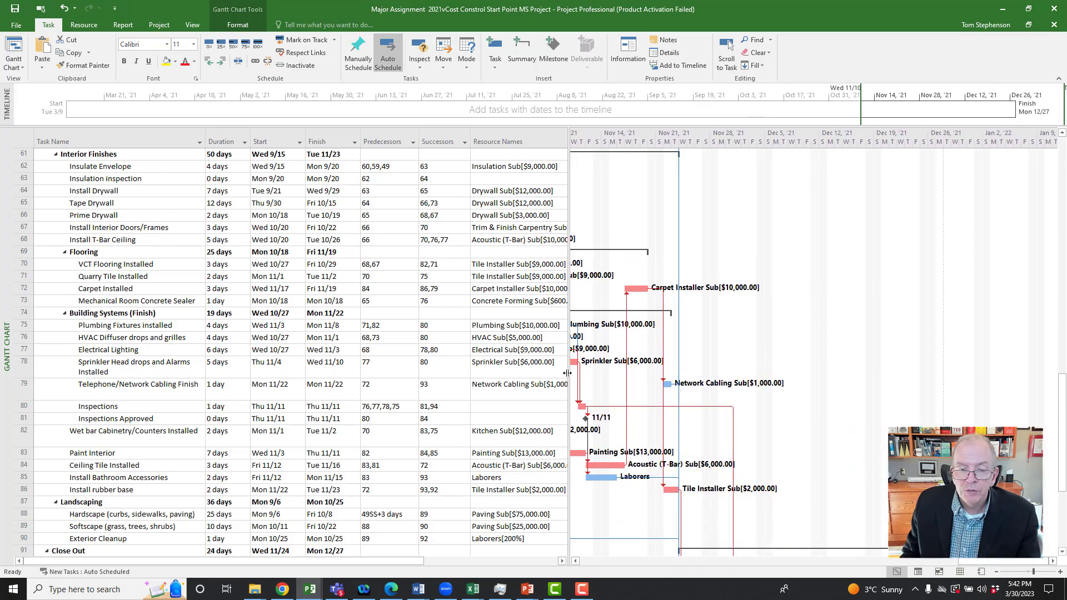
drag(567, 373, 460, 373)
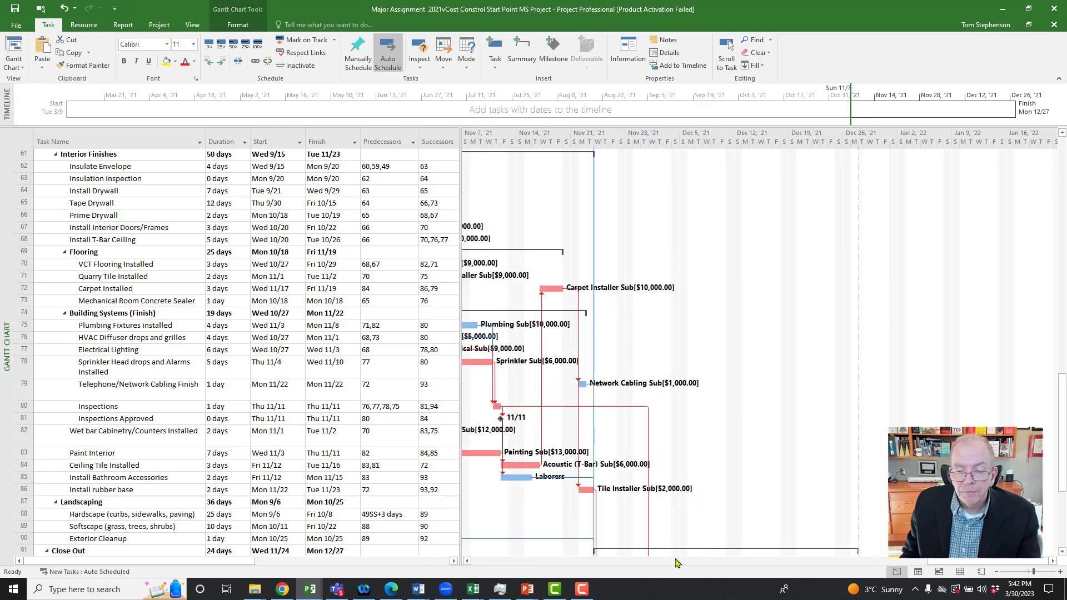
drag(941, 560, 883, 557)
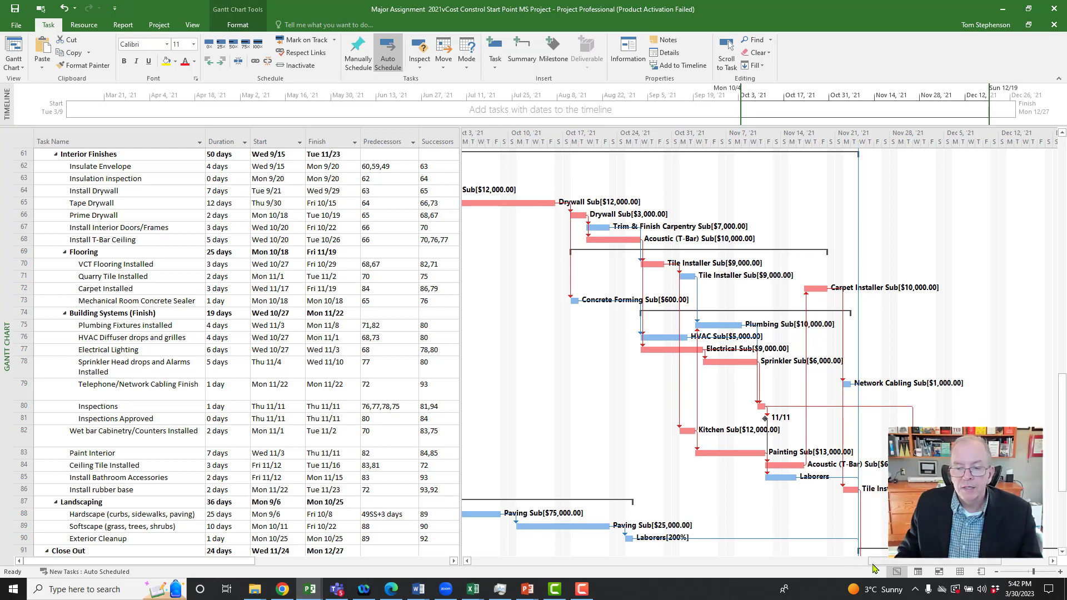
Step: Hide the summary tasks in the Gantt Chart
drag(879, 561, 658, 563)
scroll(561, 430, up, 11)
scroll(557, 482, up, 5)
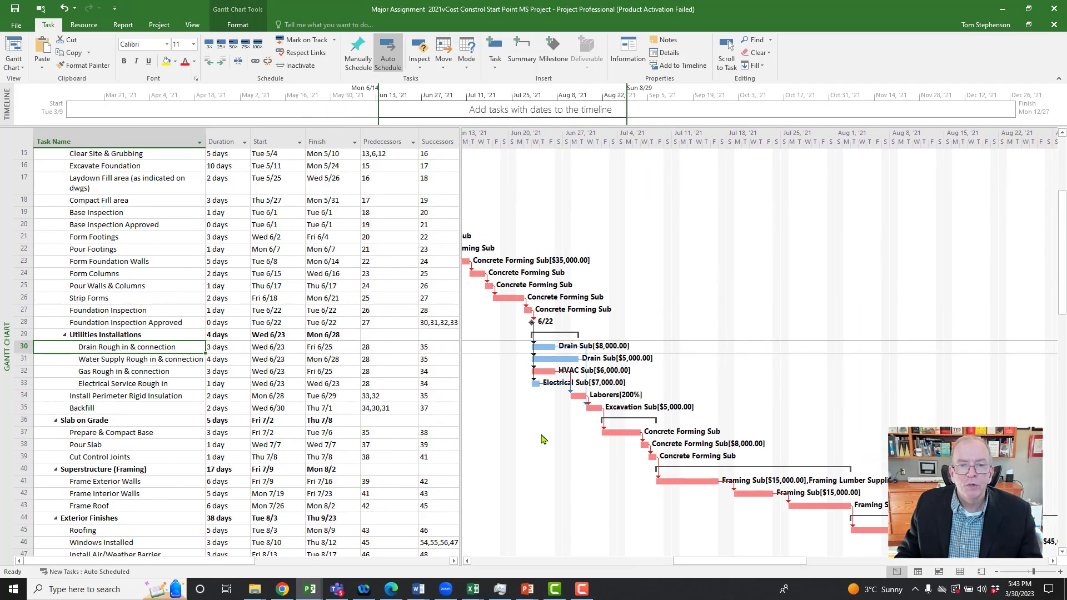
drag(678, 561, 621, 558)
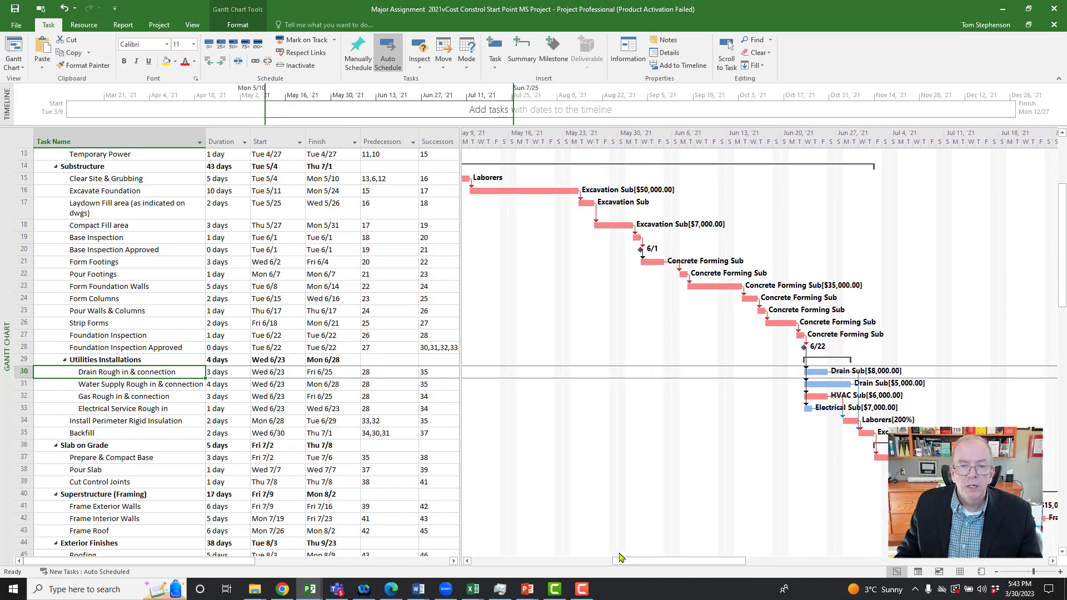
click(99, 207)
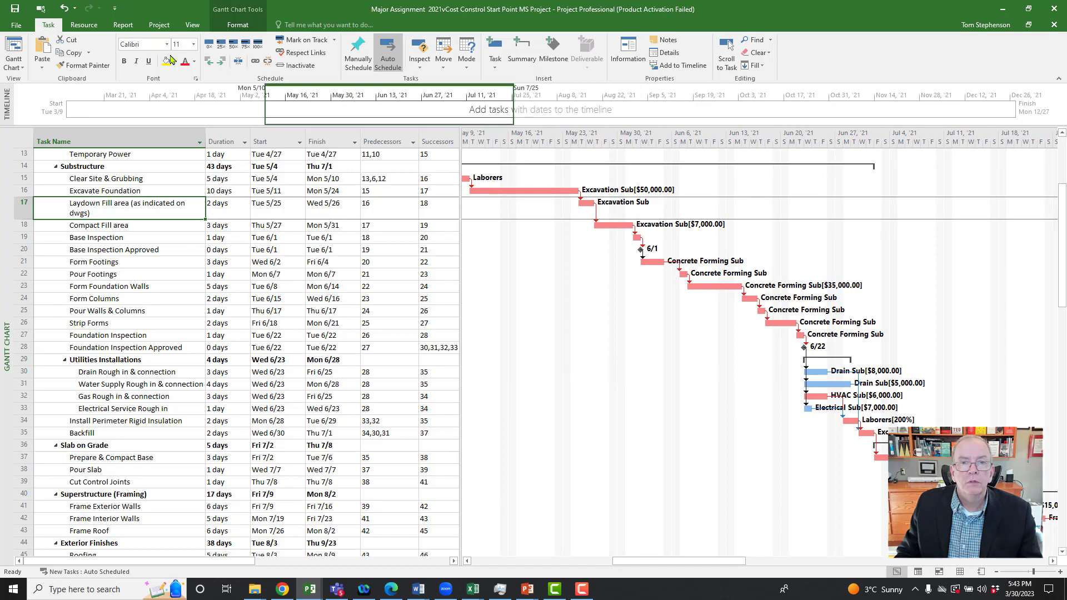
click(238, 25)
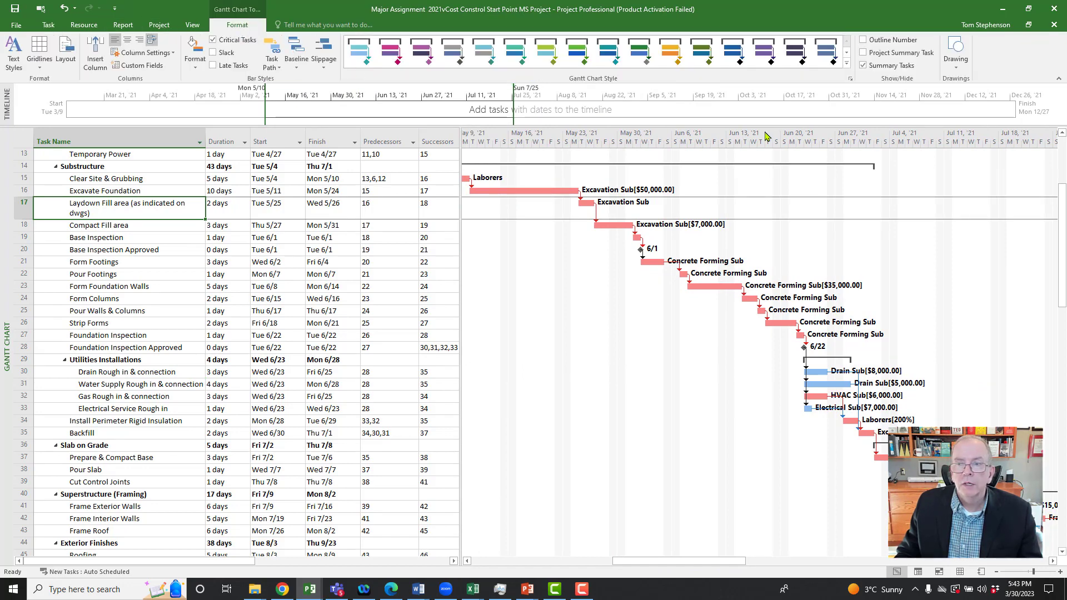
click(864, 66)
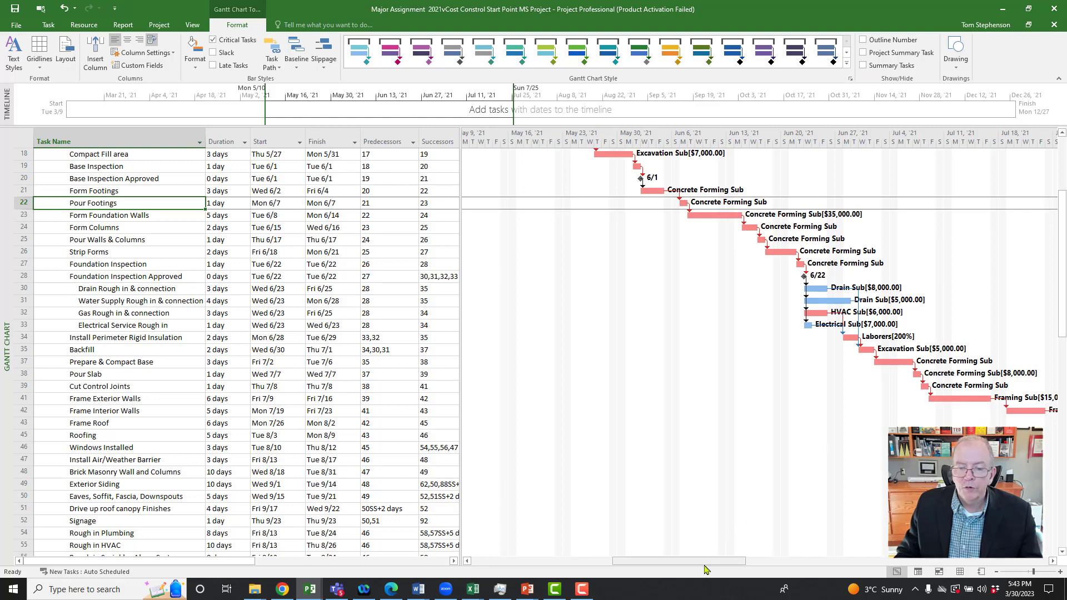
Step: Examine the bars and links without summary tasks, from the substructure work through Substantial Completion
drag(704, 563, 722, 565)
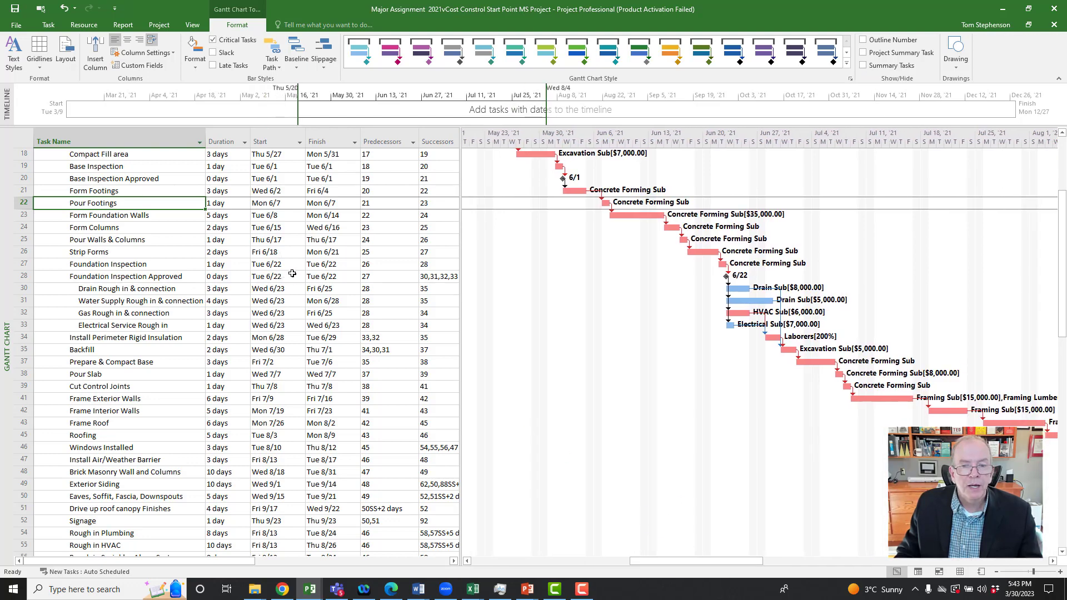
drag(658, 563, 808, 563)
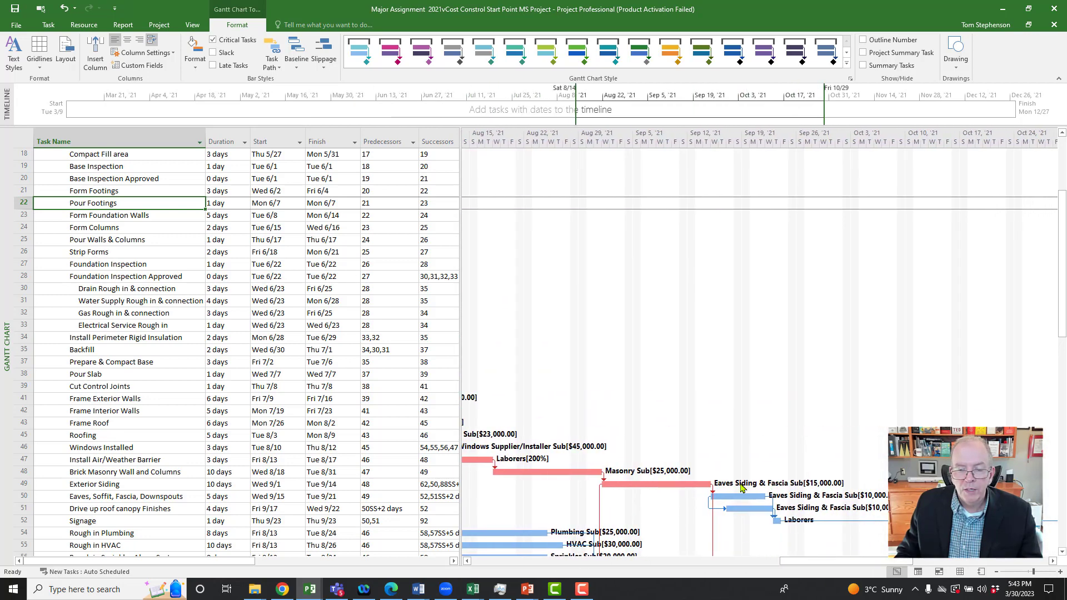
scroll(739, 484, down, 3)
scroll(738, 485, down, 2)
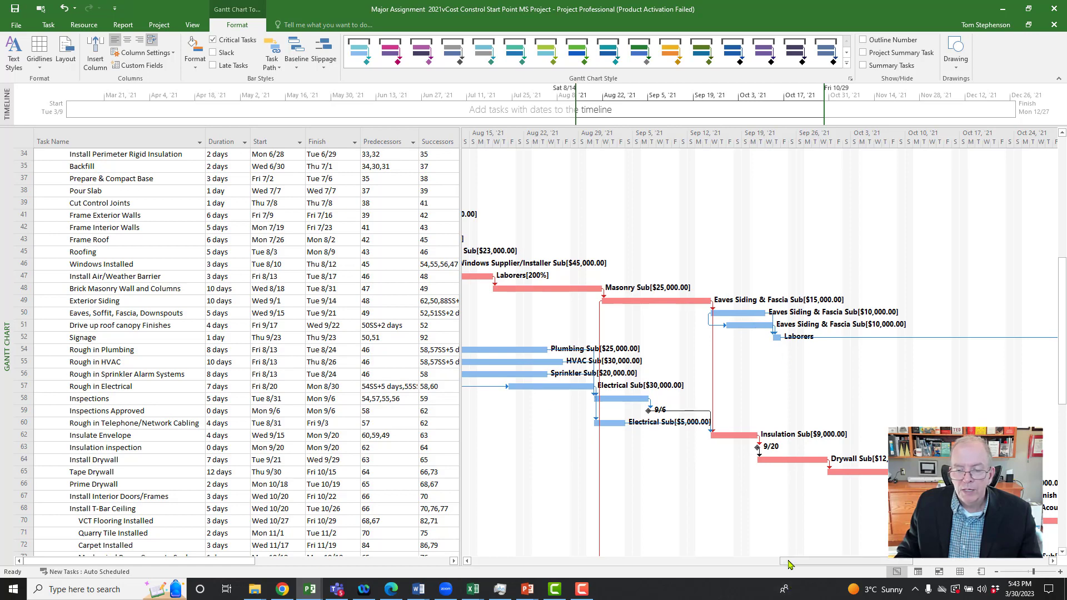
drag(789, 564, 813, 565)
scroll(618, 452, down, 6)
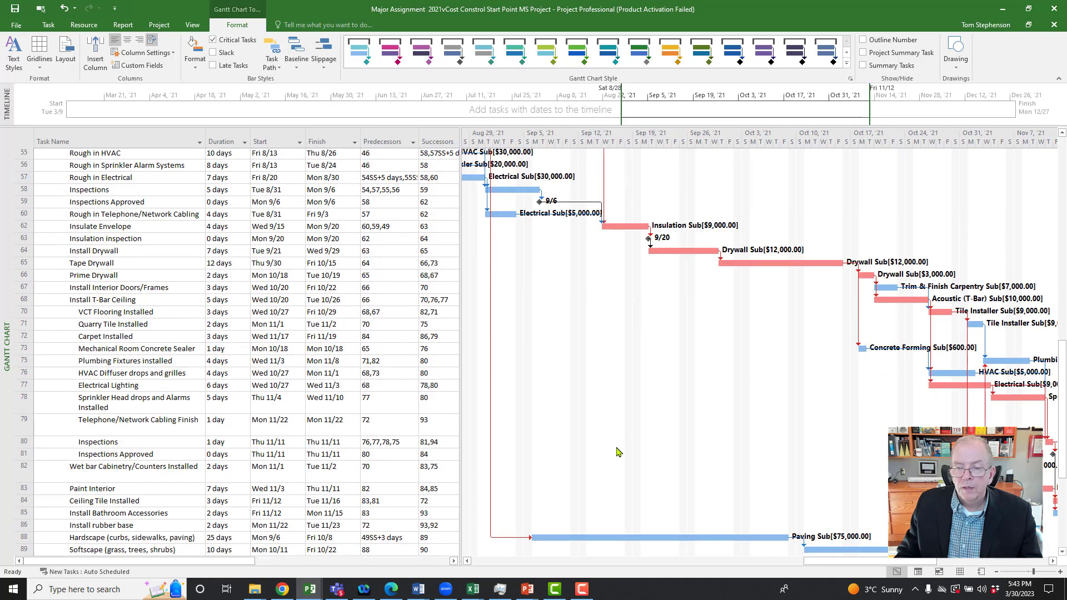
scroll(618, 452, down, 3)
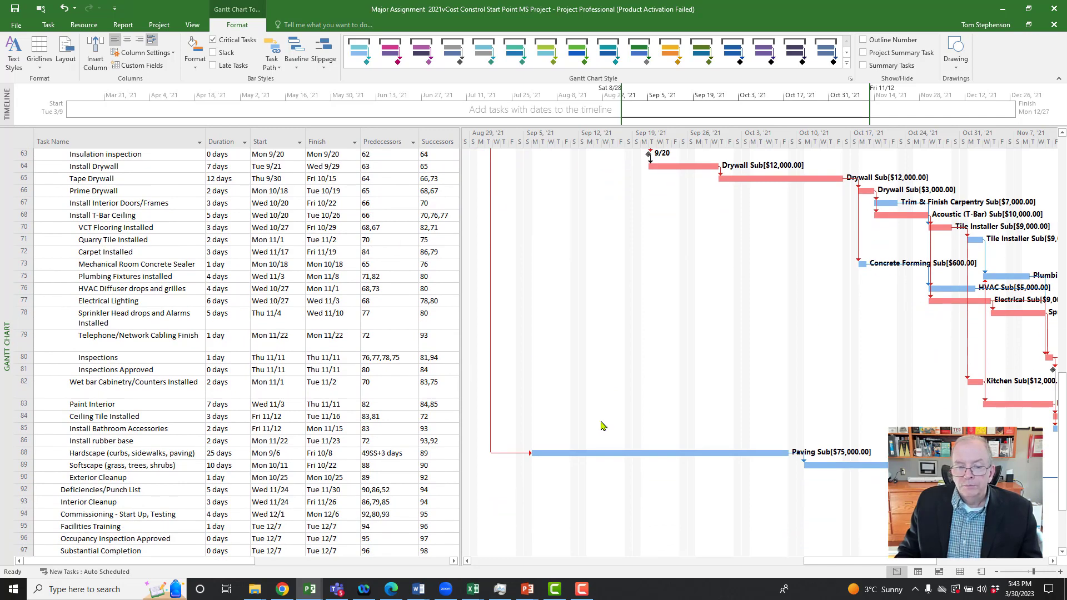
drag(844, 563, 960, 563)
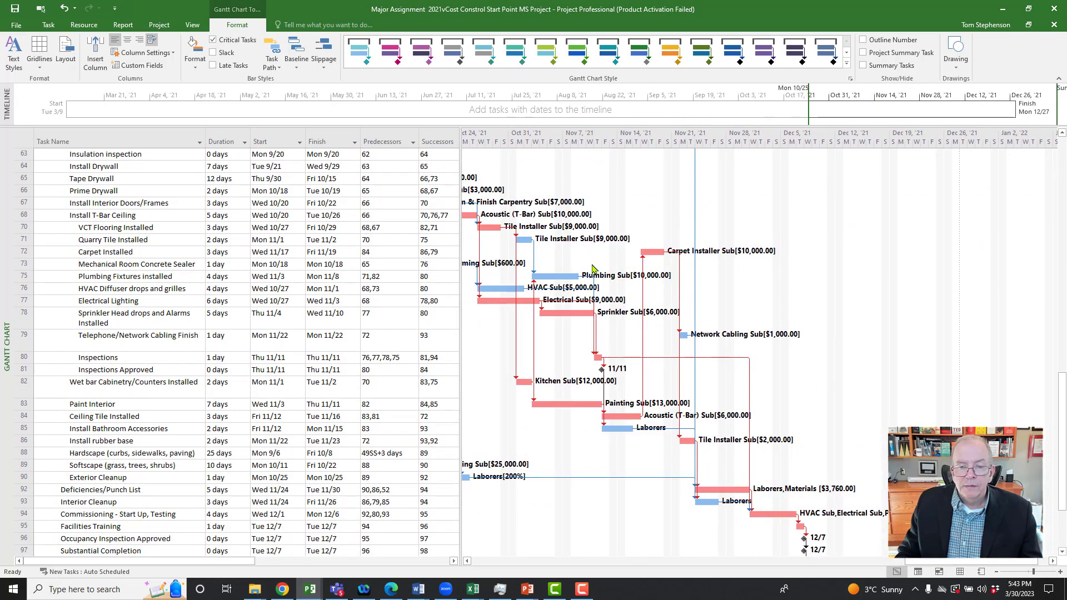
scroll(626, 325, up, 4)
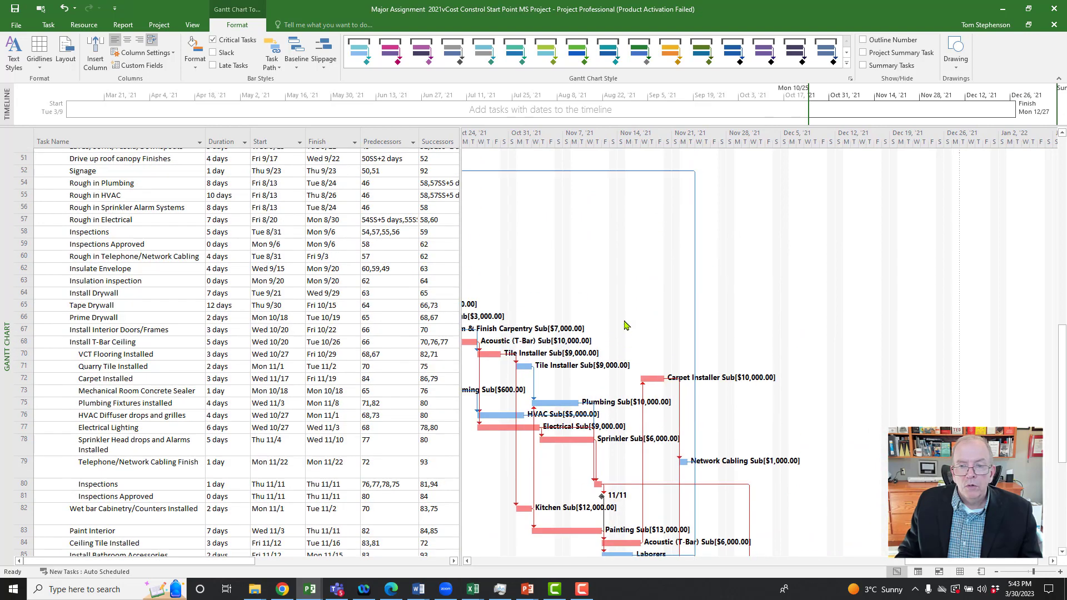
scroll(626, 325, down, 2)
scroll(627, 325, up, 5)
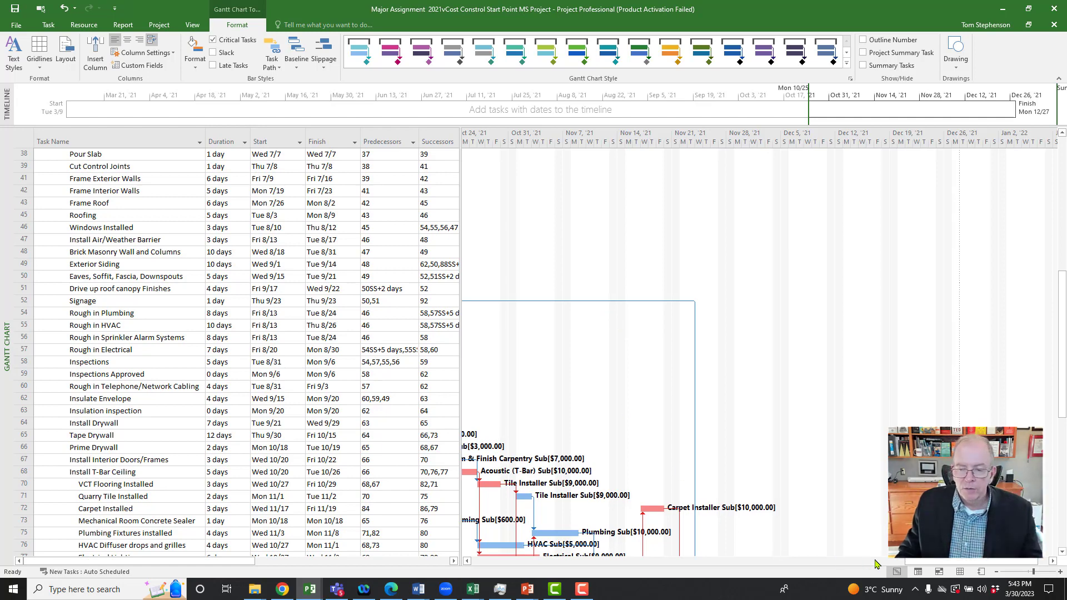
Step: Sort the task list by start date from earliest to latest
drag(897, 563, 688, 557)
scroll(595, 464, up, 6)
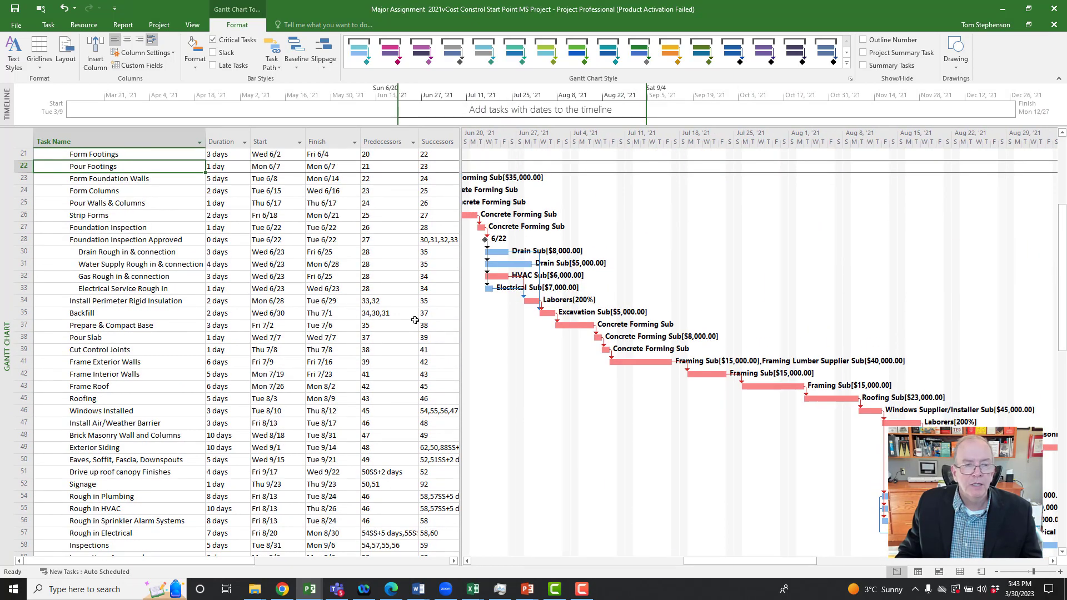
click(299, 143)
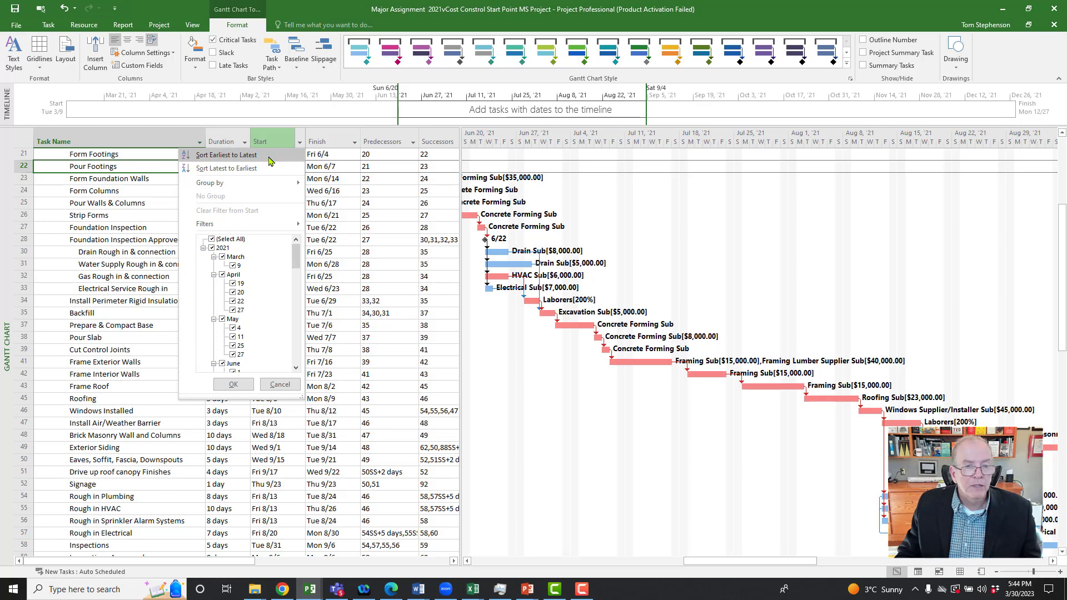
click(226, 155)
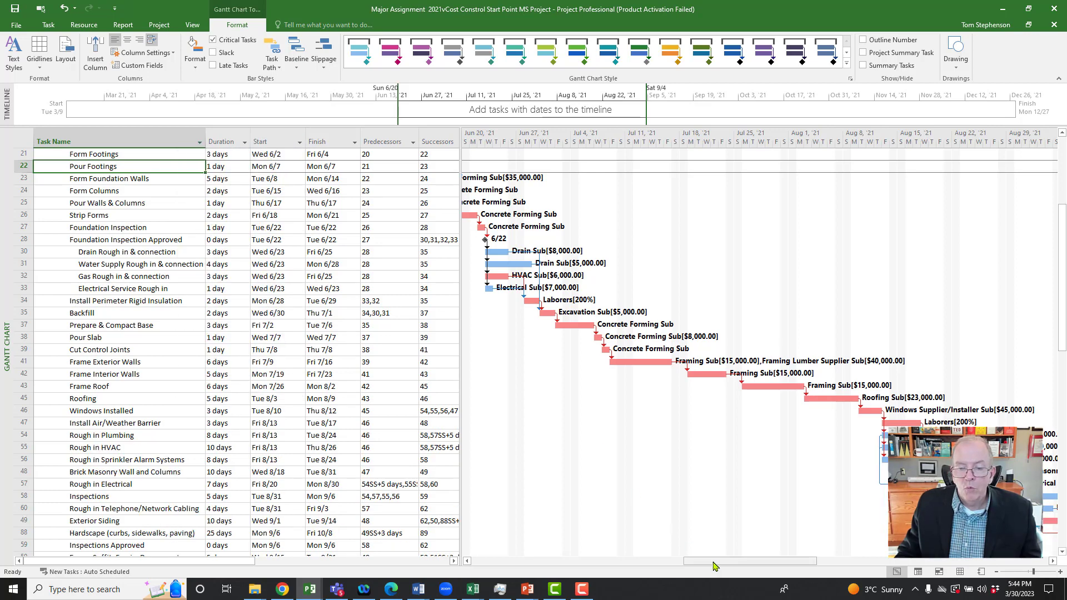
Step: Examine the date-sorted Gantt bars and their links from the foundation work through the interior finishes and close-out tasks
drag(714, 562, 739, 495)
scroll(560, 420, up, 5)
scroll(740, 494, down, 7)
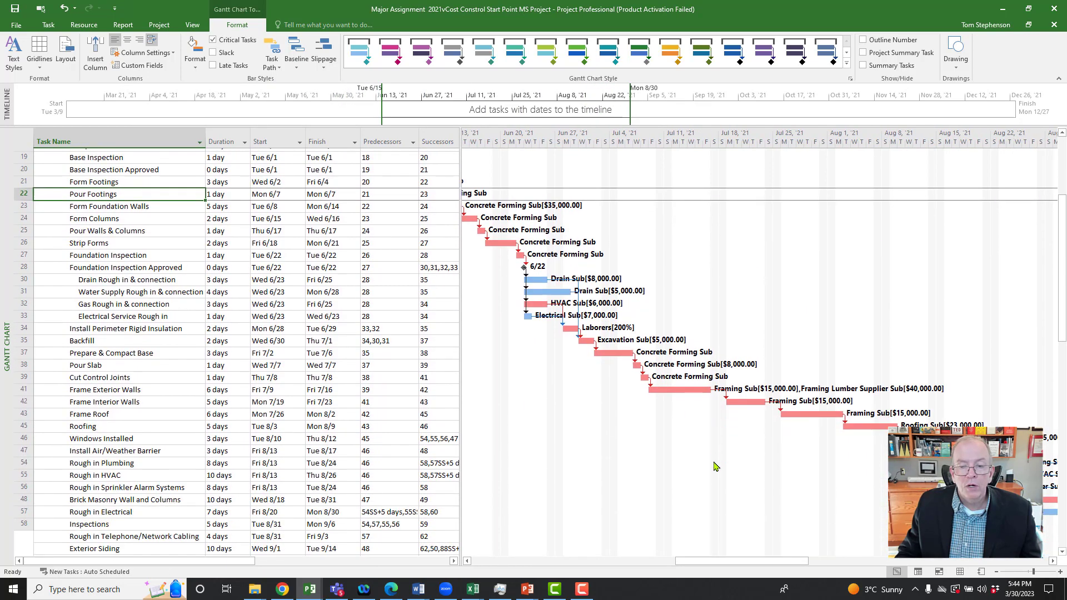
drag(741, 562, 832, 554)
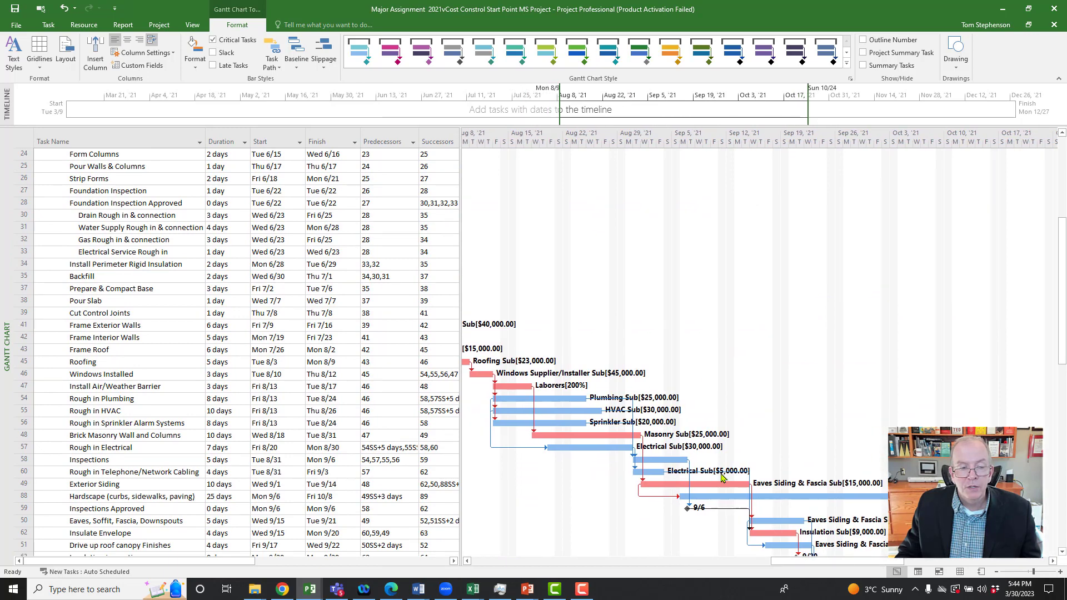
scroll(711, 473, down, 6)
scroll(712, 472, down, 1)
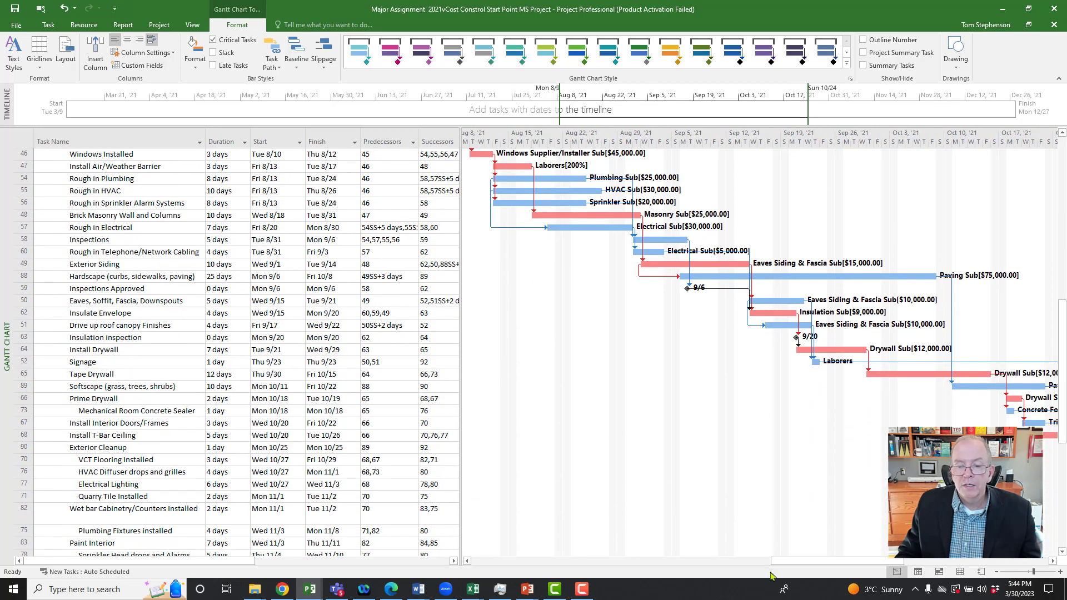
drag(778, 562, 903, 560)
scroll(611, 415, down, 5)
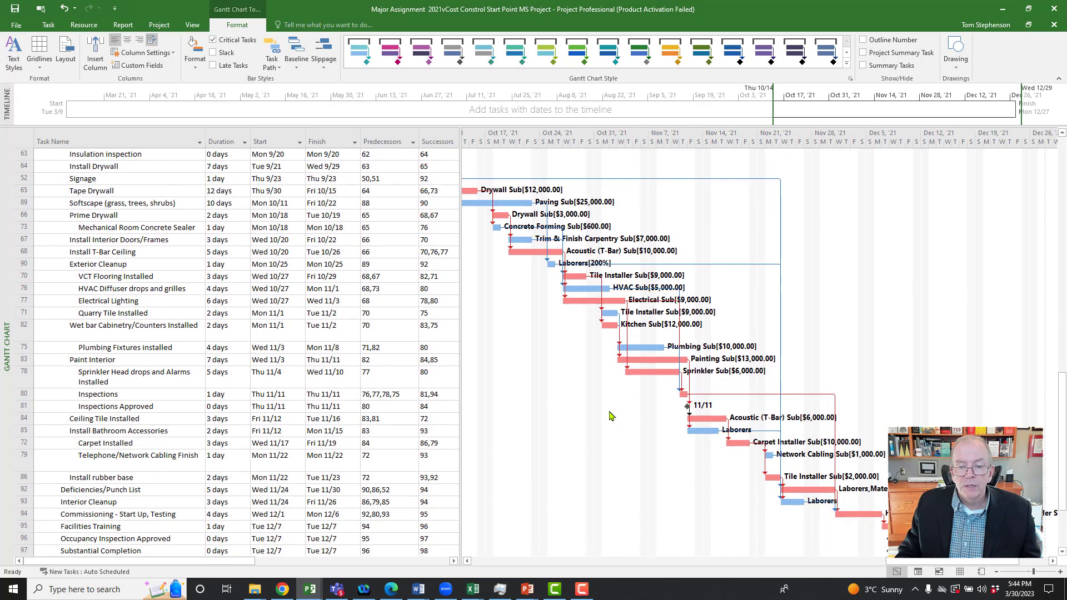
drag(929, 563, 978, 564)
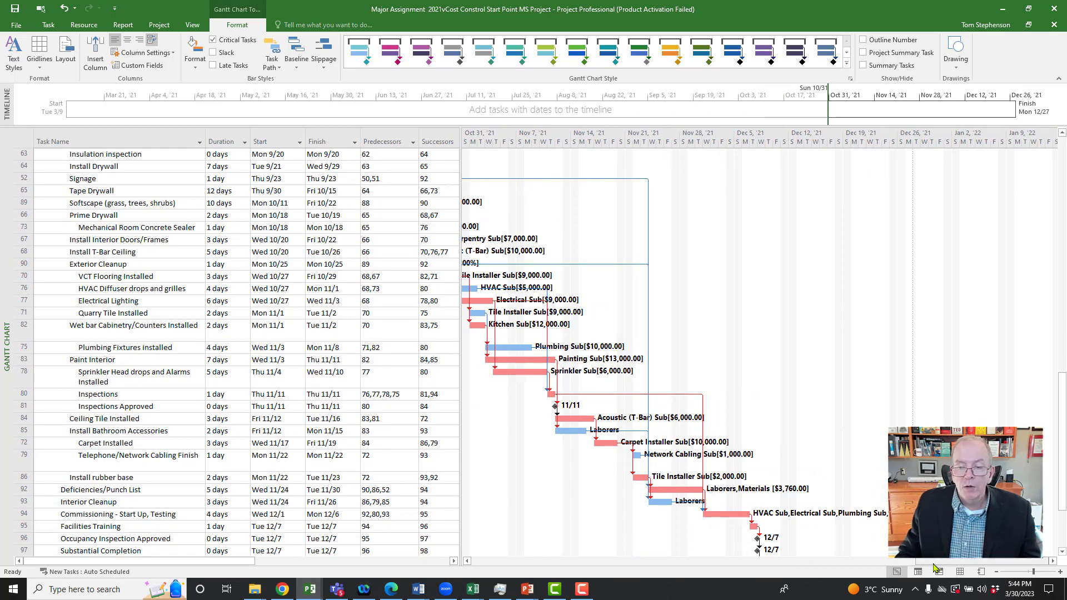
drag(936, 563, 840, 578)
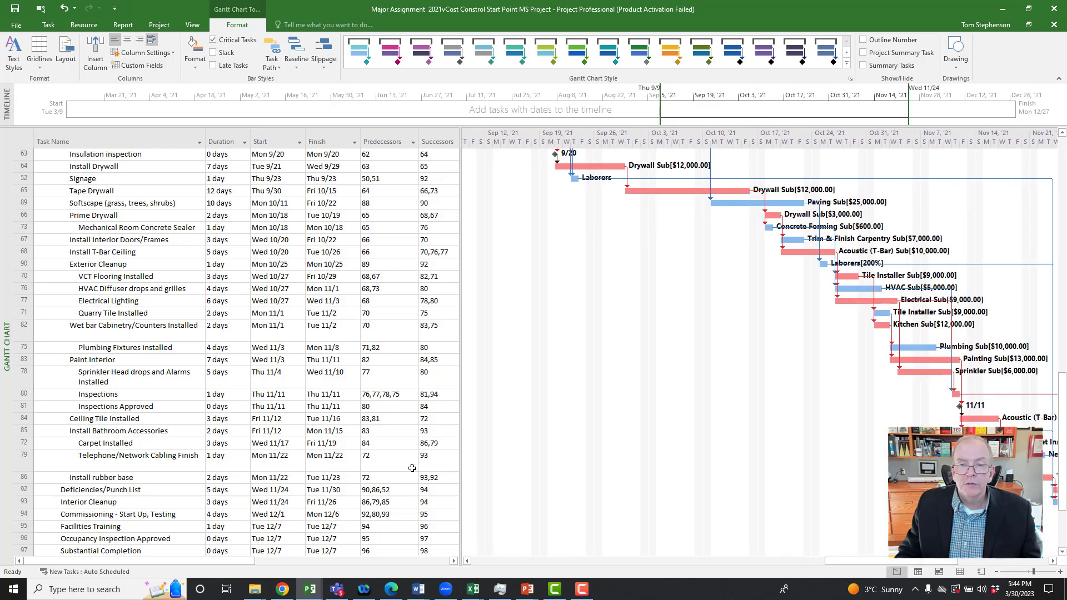
scroll(453, 441, up, 5)
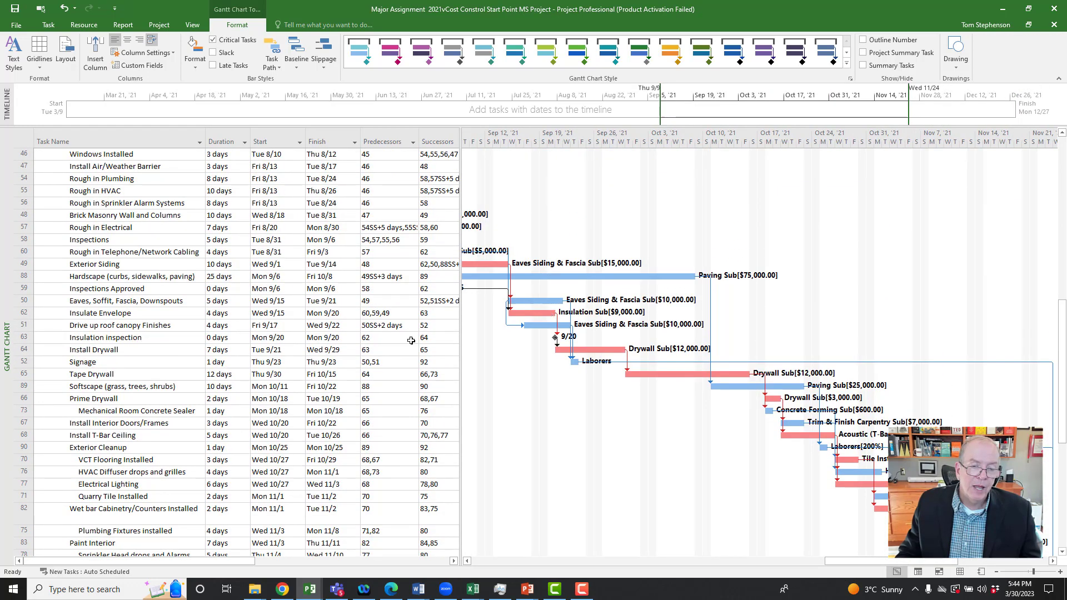
scroll(166, 501, down, 6)
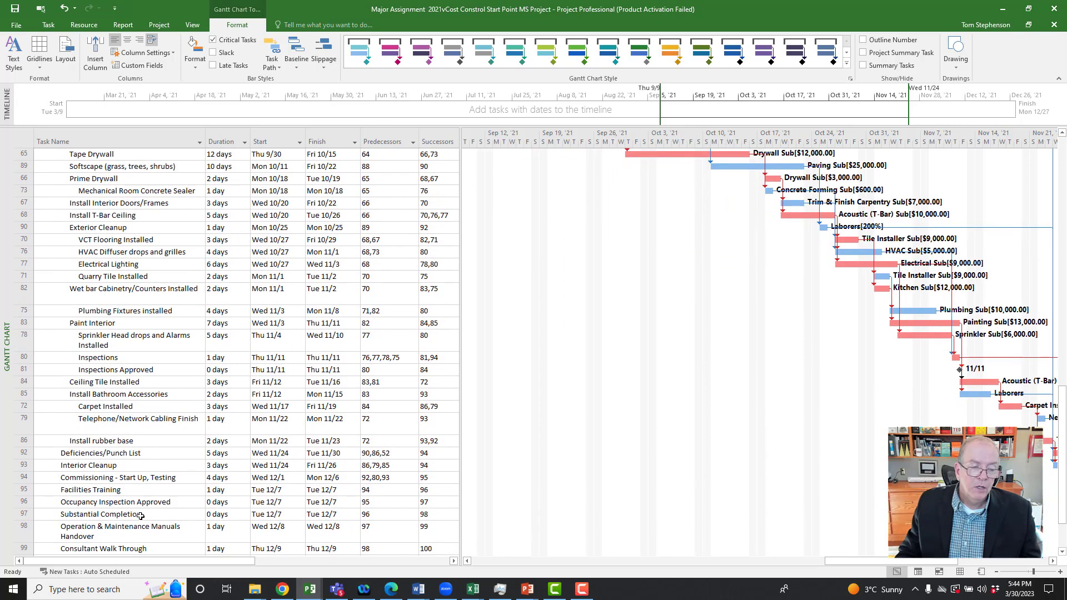
Step: Trace the final tasks backward from Total Completion to AHJ Sign Off and view the close-out bars in the chart
scroll(138, 514, down, 3)
click(137, 500)
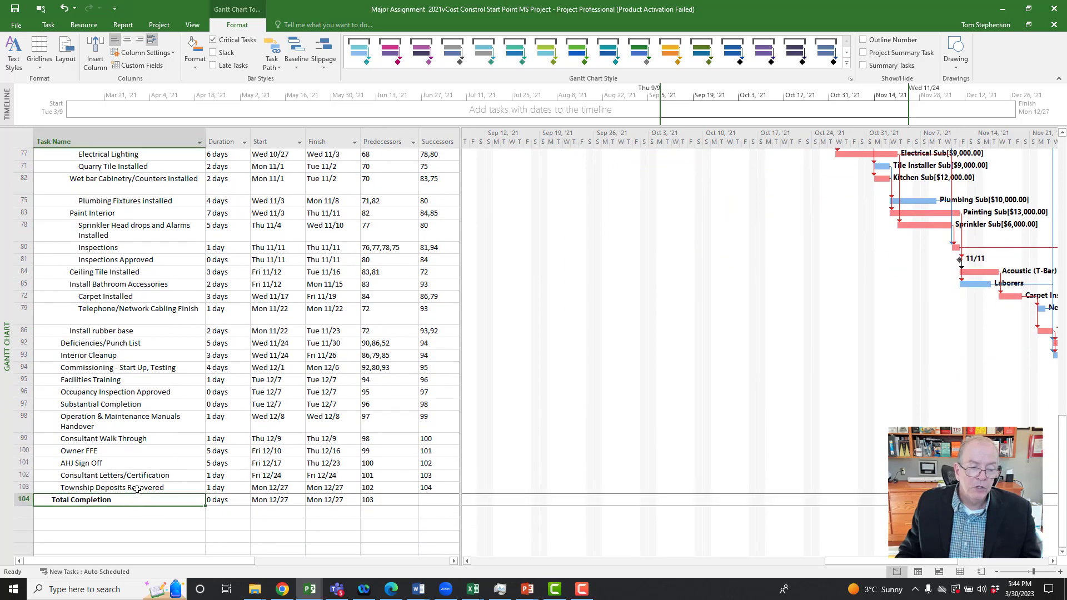
click(137, 489)
click(139, 476)
click(133, 463)
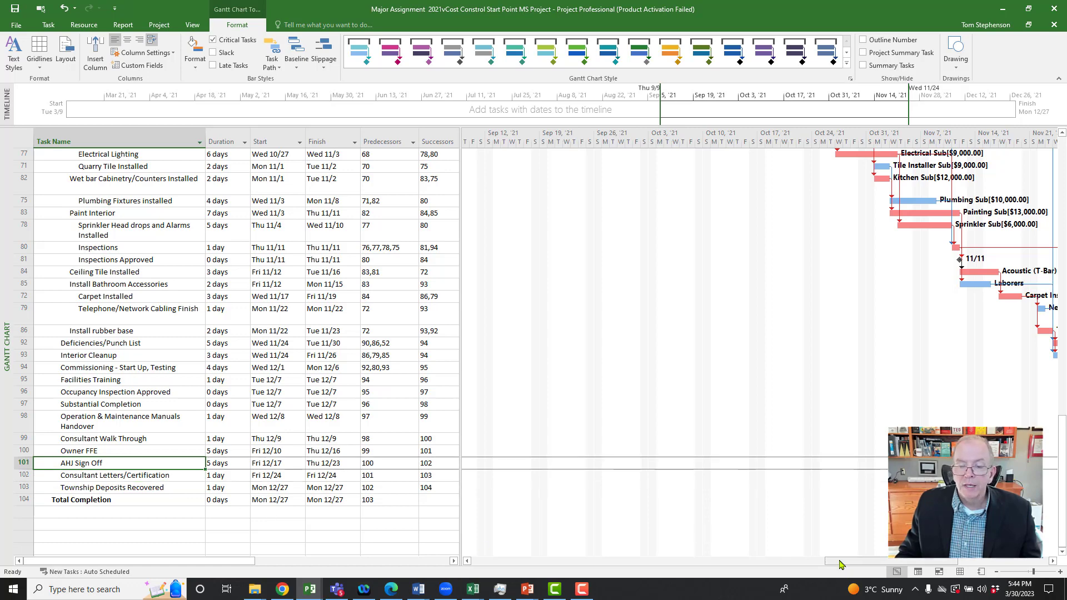
drag(855, 561, 902, 561)
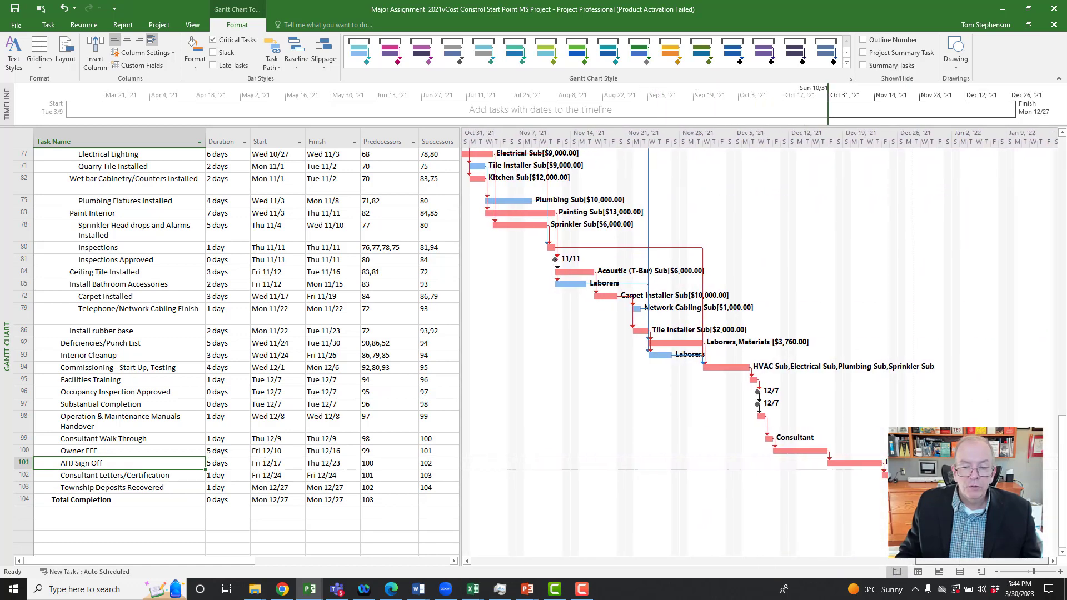
Step: Select the Carpet Installed task to inspect its links, and review the sorted task list back up to Letter of Intent
click(155, 298)
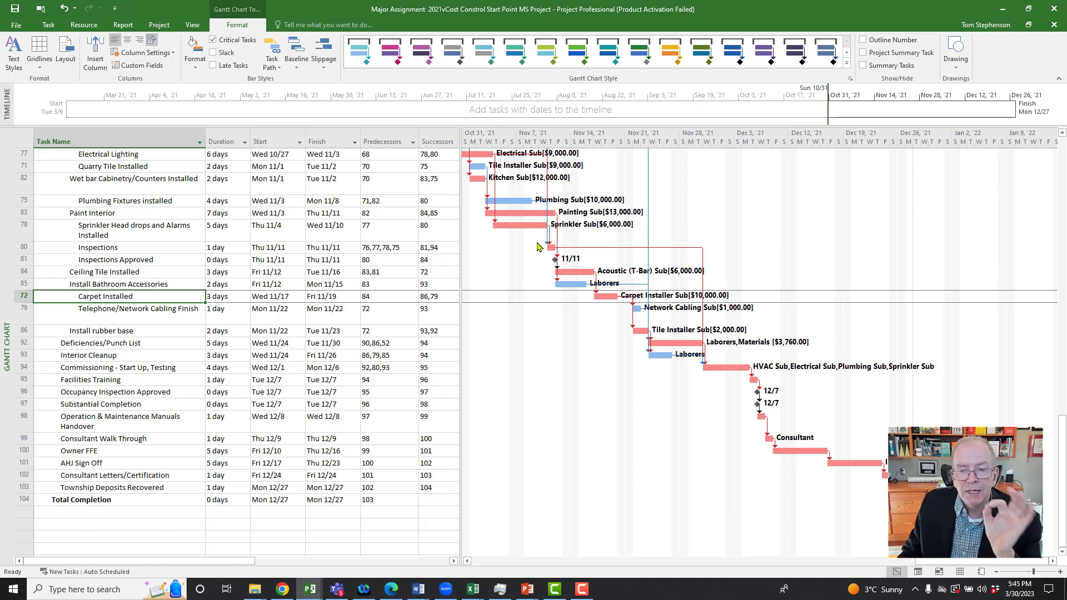
scroll(533, 239, up, 5)
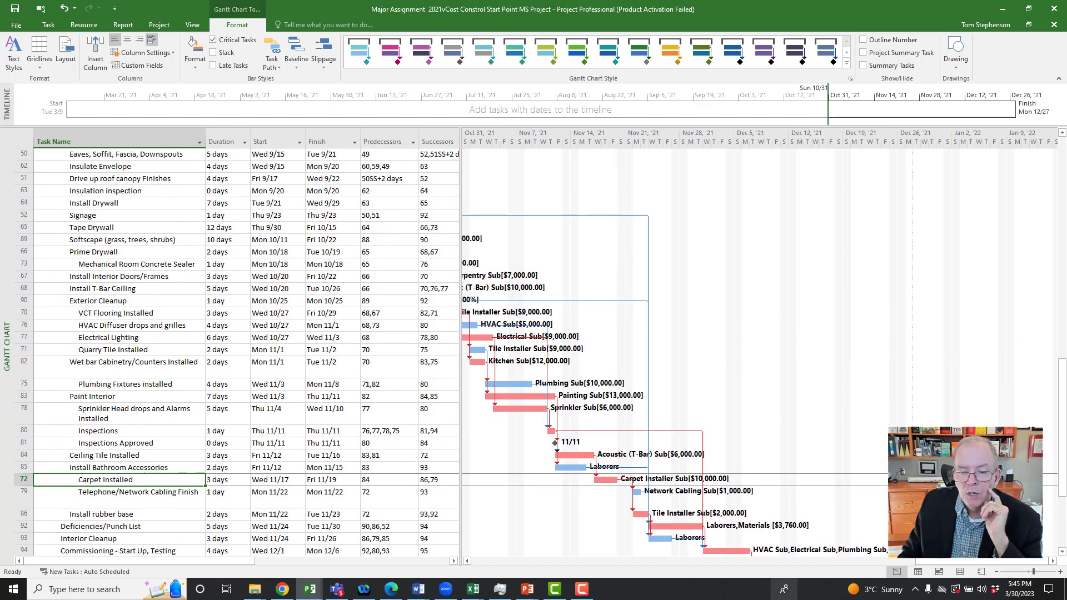
drag(957, 563, 846, 563)
scroll(705, 370, up, 2)
scroll(706, 369, up, 3)
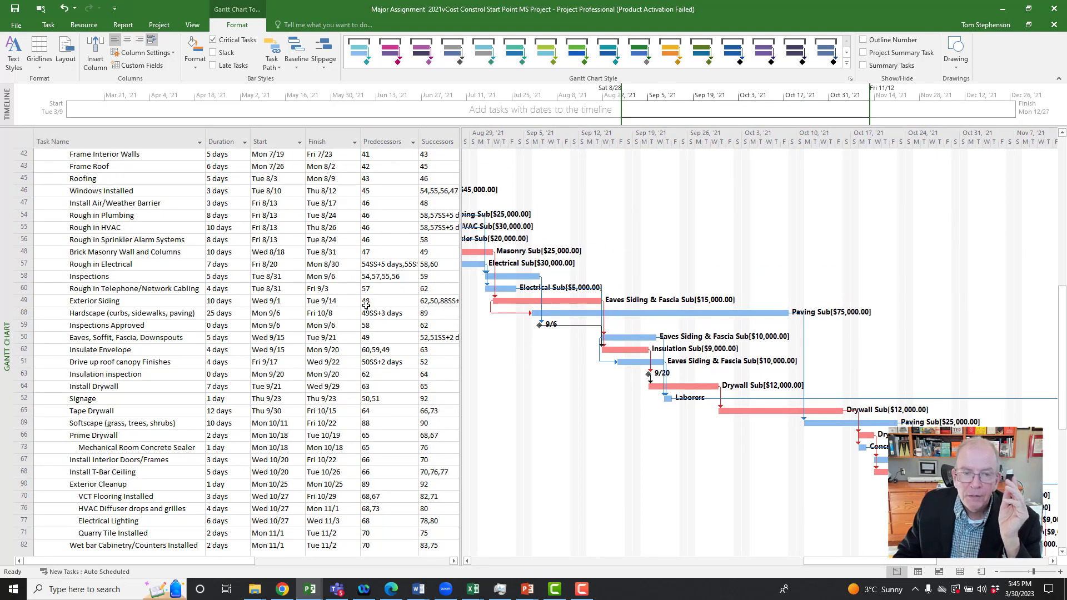
scroll(369, 305, up, 12)
scroll(366, 305, up, 1)
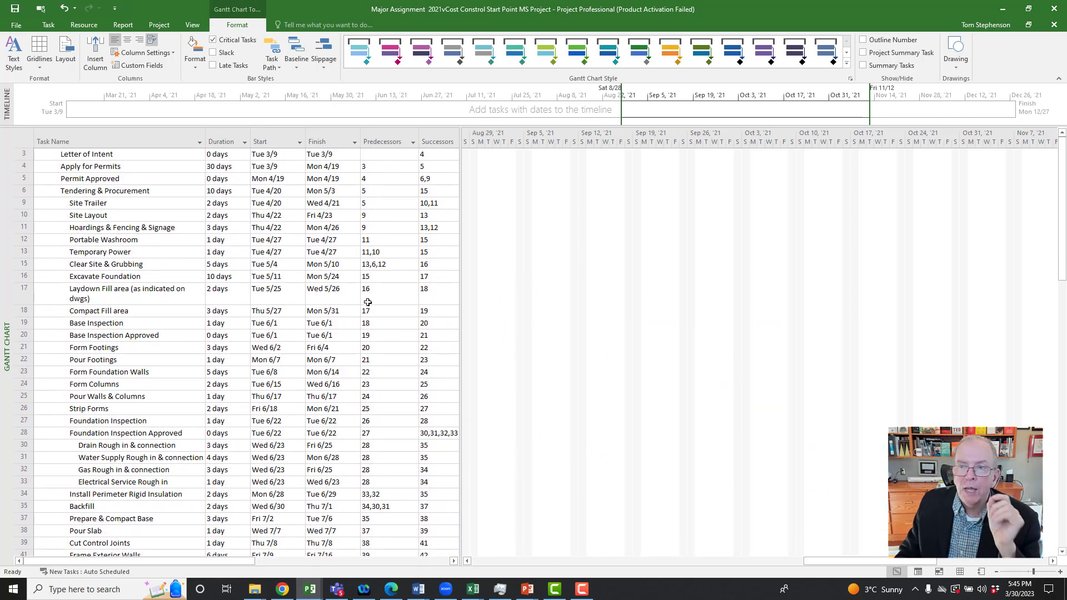
Step: Show the summary tasks again in the date-sorted task list
scroll(222, 282, down, 9)
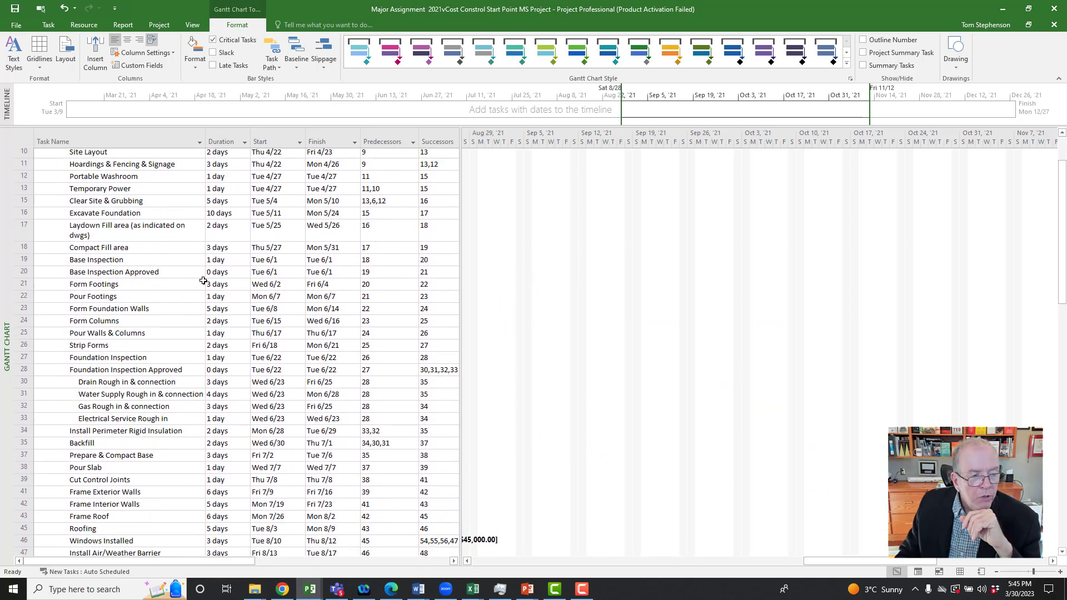
scroll(203, 279, down, 4)
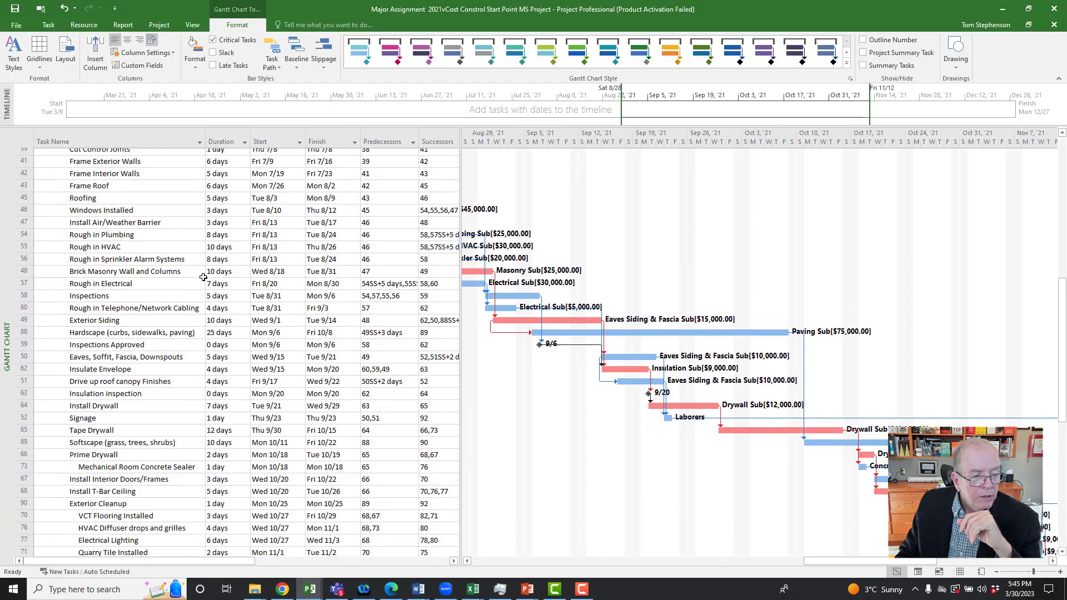
scroll(204, 278, down, 1)
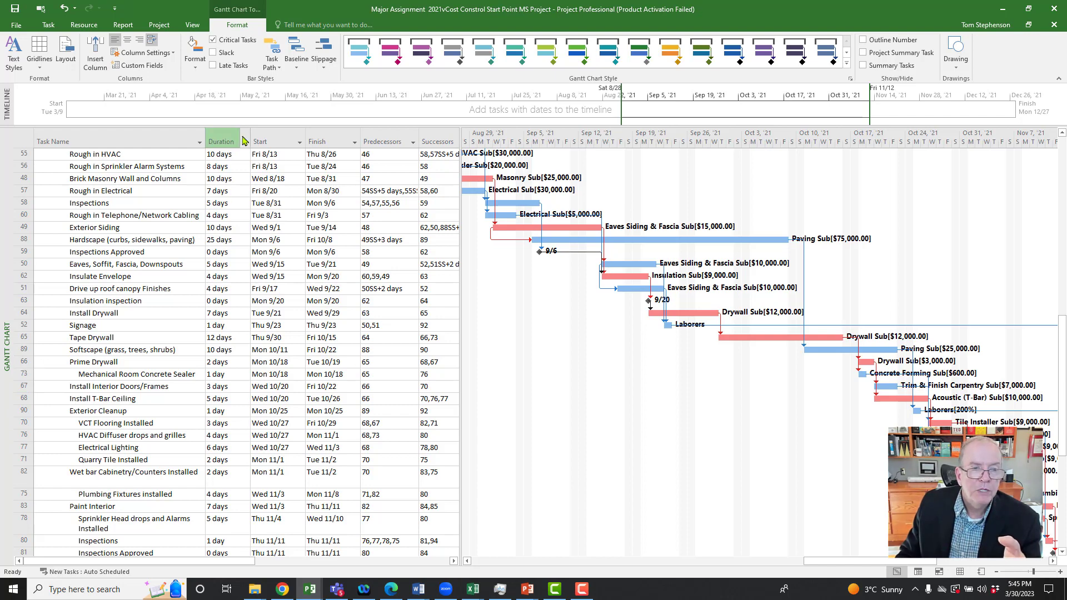
click(300, 145)
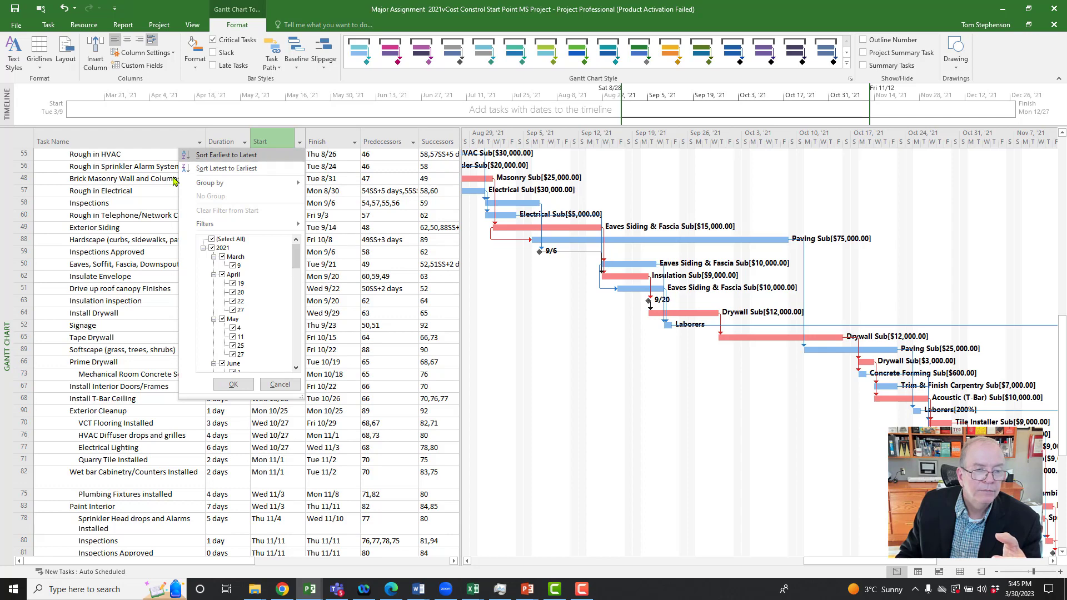
click(137, 191)
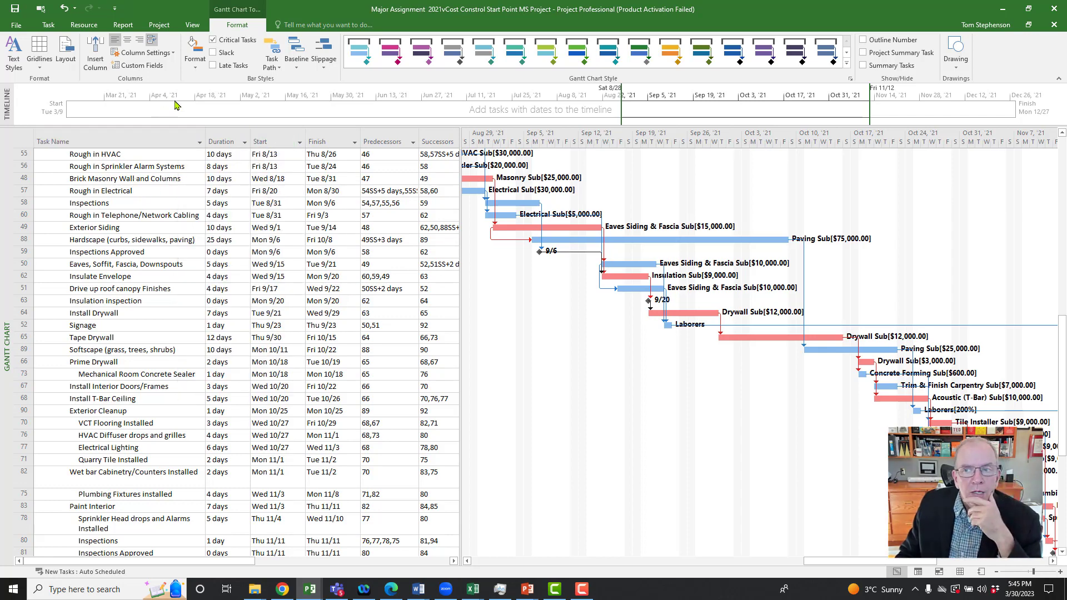
click(863, 66)
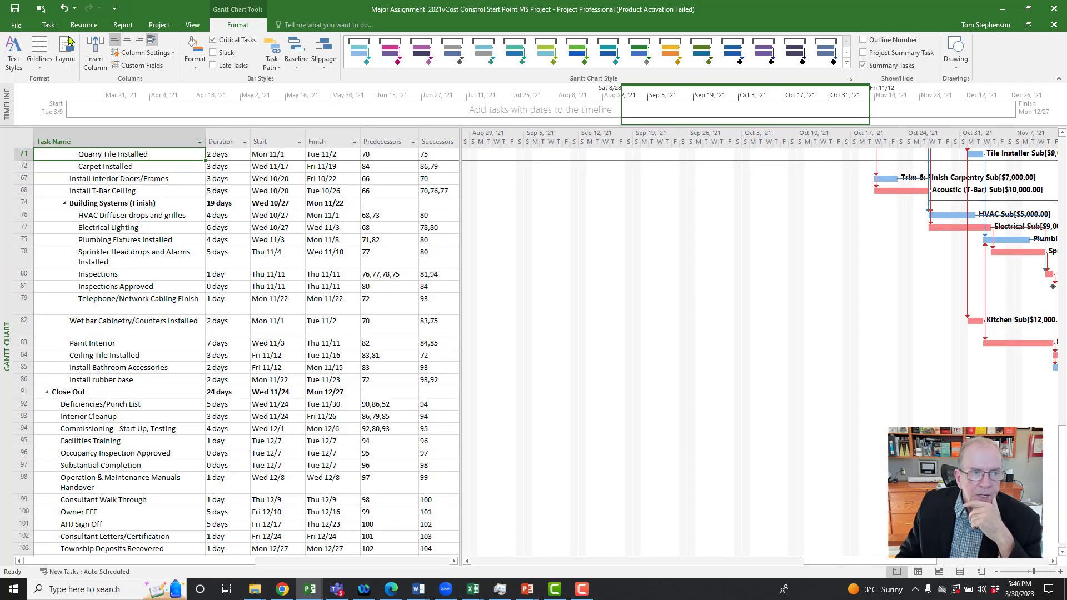
Step: Sort the whole task list by ID to restore its original outline order
click(193, 26)
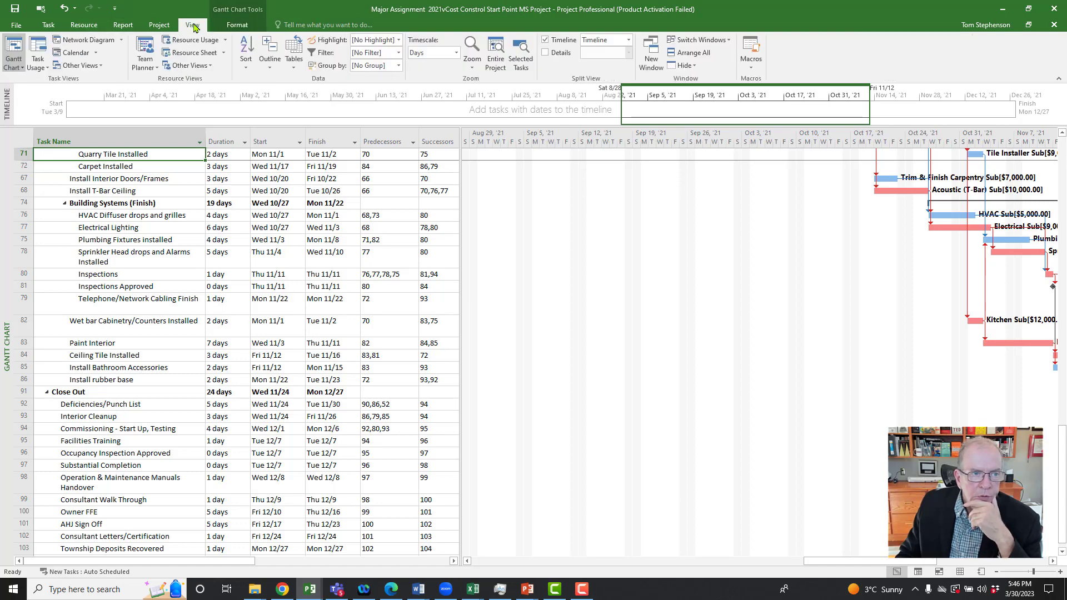
click(246, 61)
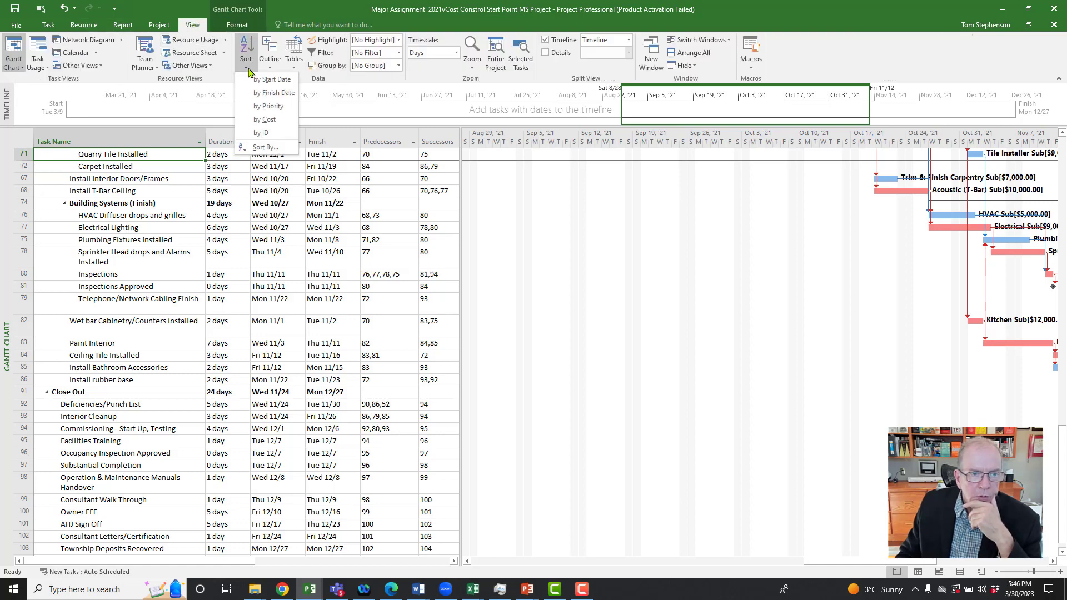
click(260, 133)
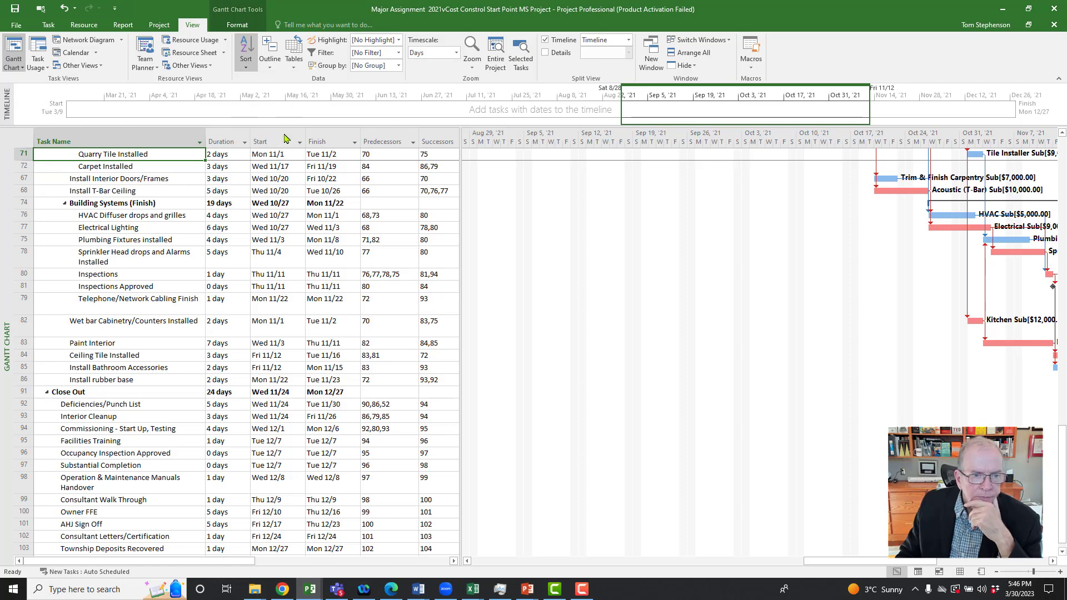
Step: Review the restored outline and its Gantt bars from Total Completion back up to the New Township Administrative Building summary task
scroll(133, 246, down, 2)
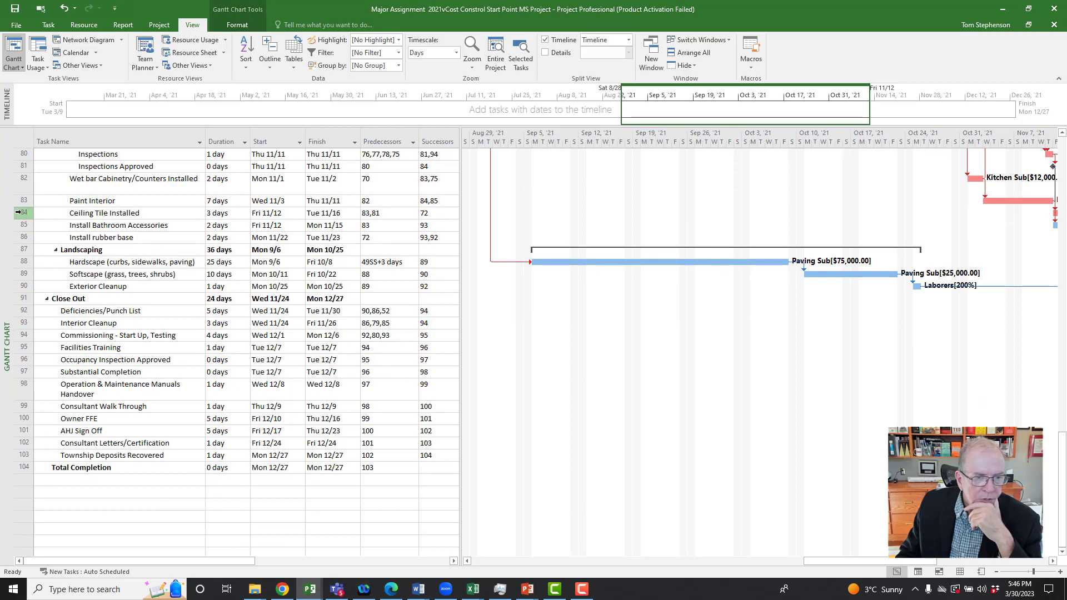
scroll(20, 214, up, 6)
scroll(19, 214, up, 4)
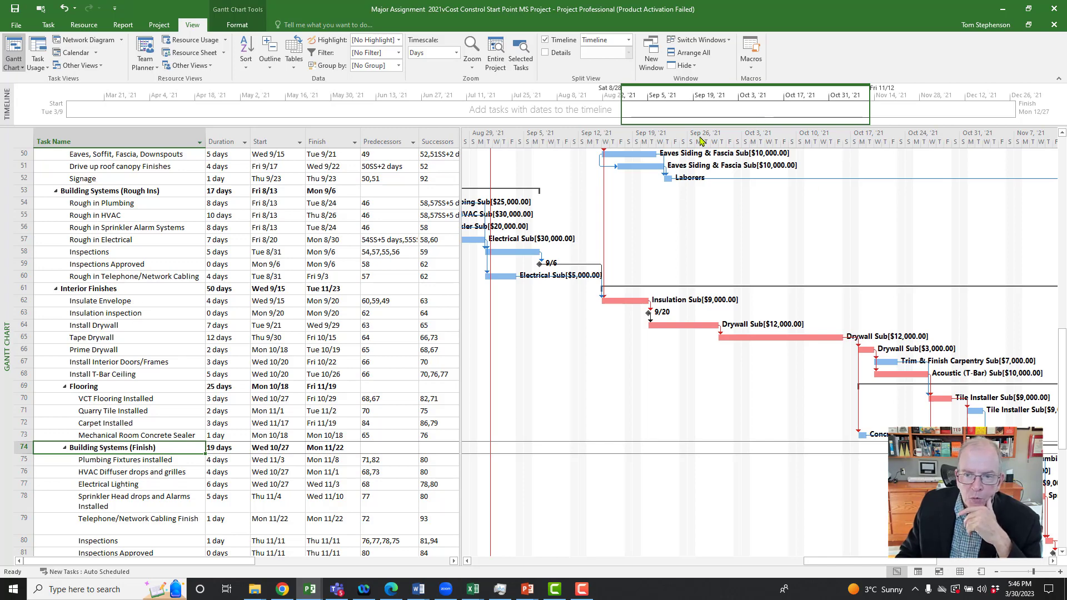
scroll(531, 376, down, 2)
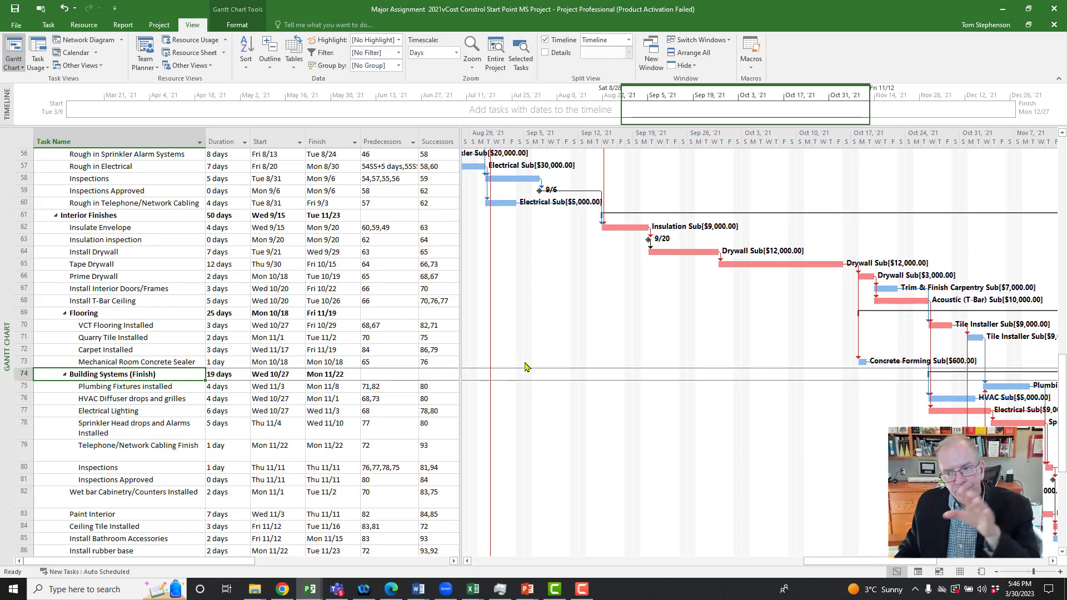
scroll(568, 362, down, 4)
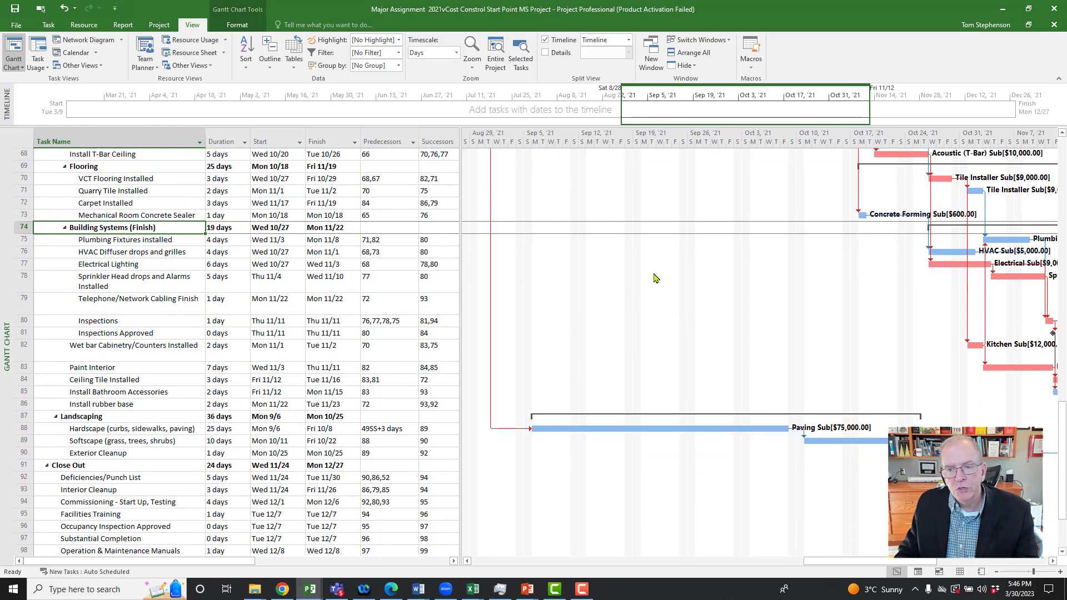
scroll(685, 346, up, 2)
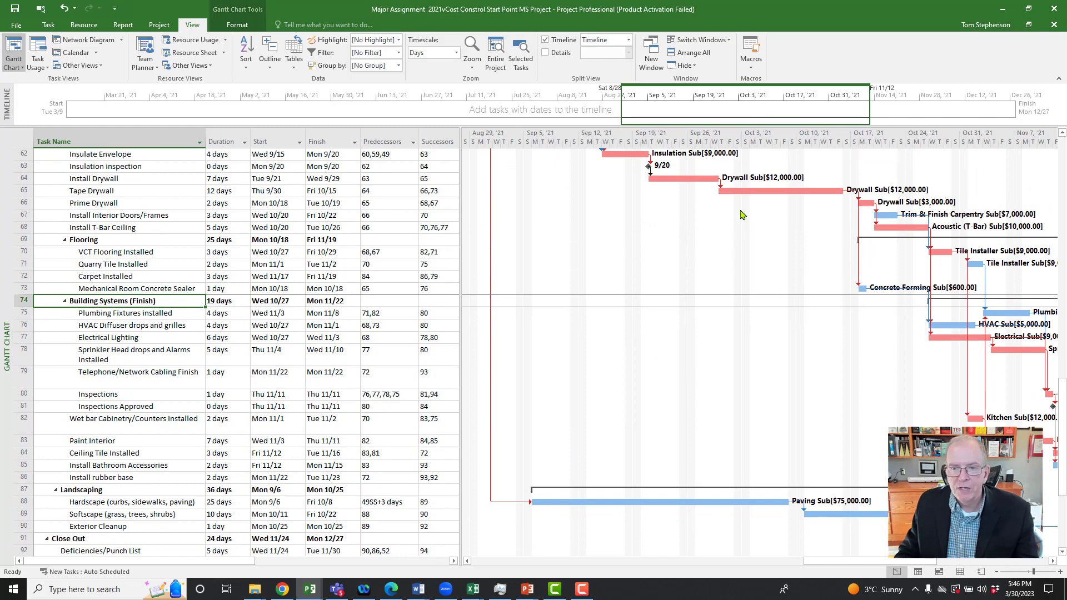
scroll(217, 333, up, 3)
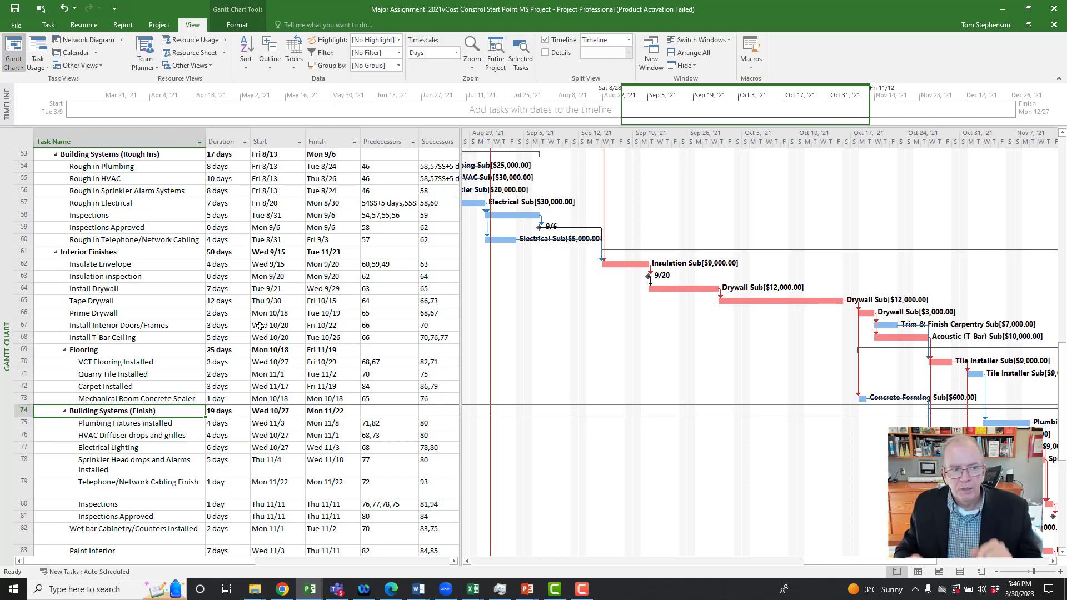
scroll(126, 262, up, 5)
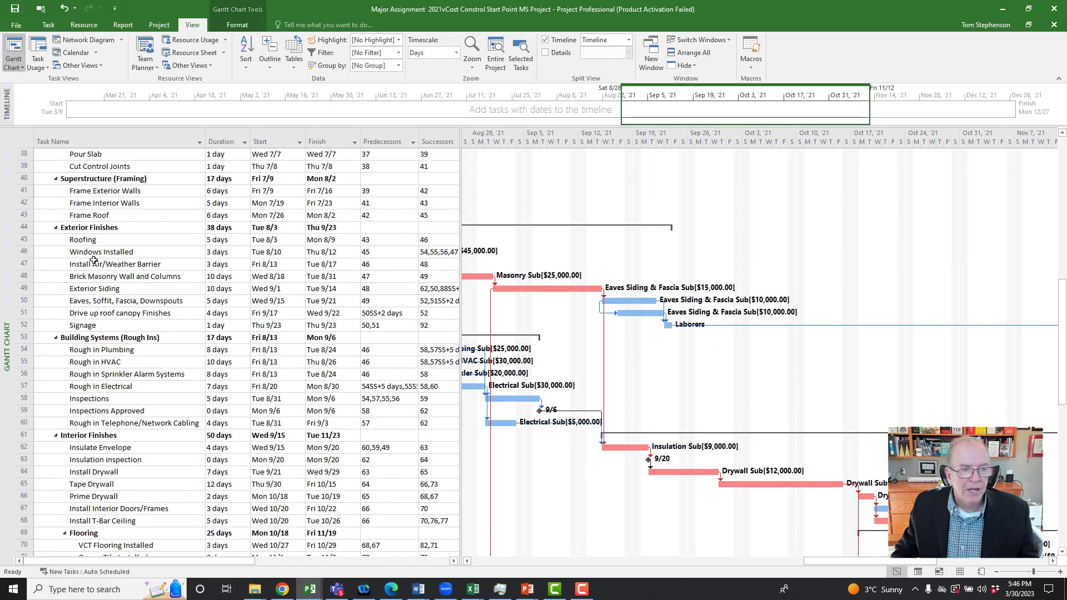
scroll(94, 260, up, 8)
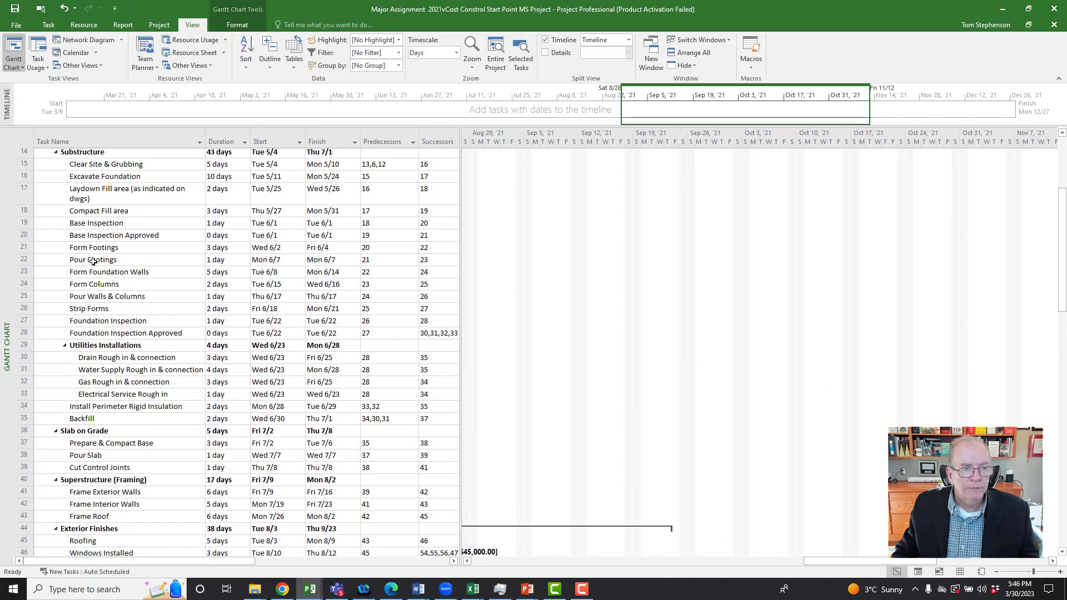
scroll(93, 261, up, 5)
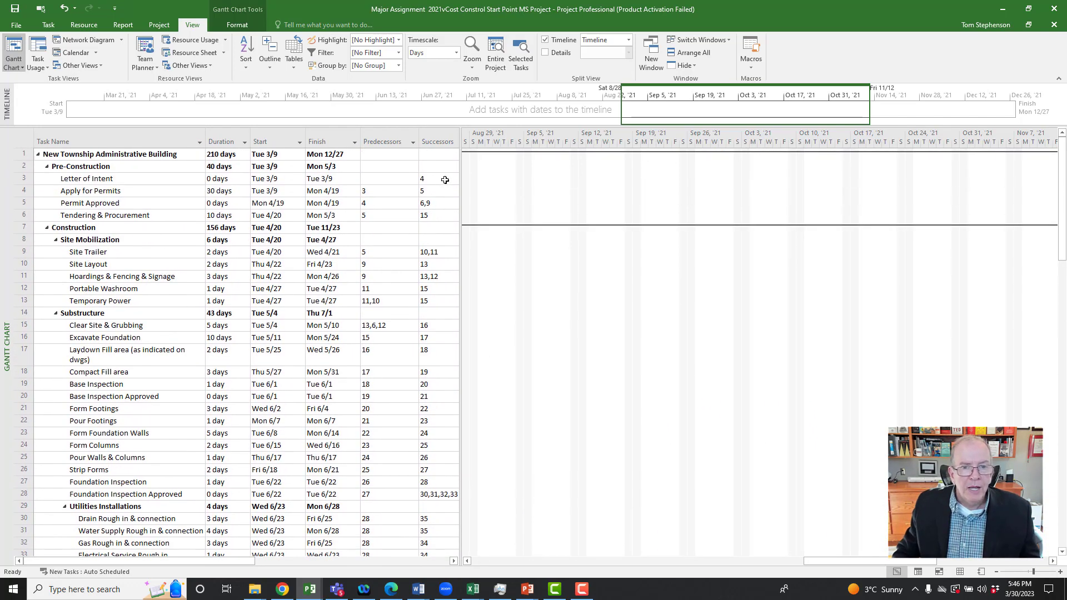
Step: Widen the task table to reveal the Resource Names column, narrow that column, and fit the table's edge beside it
drag(460, 168, 549, 167)
drag(549, 167, 726, 175)
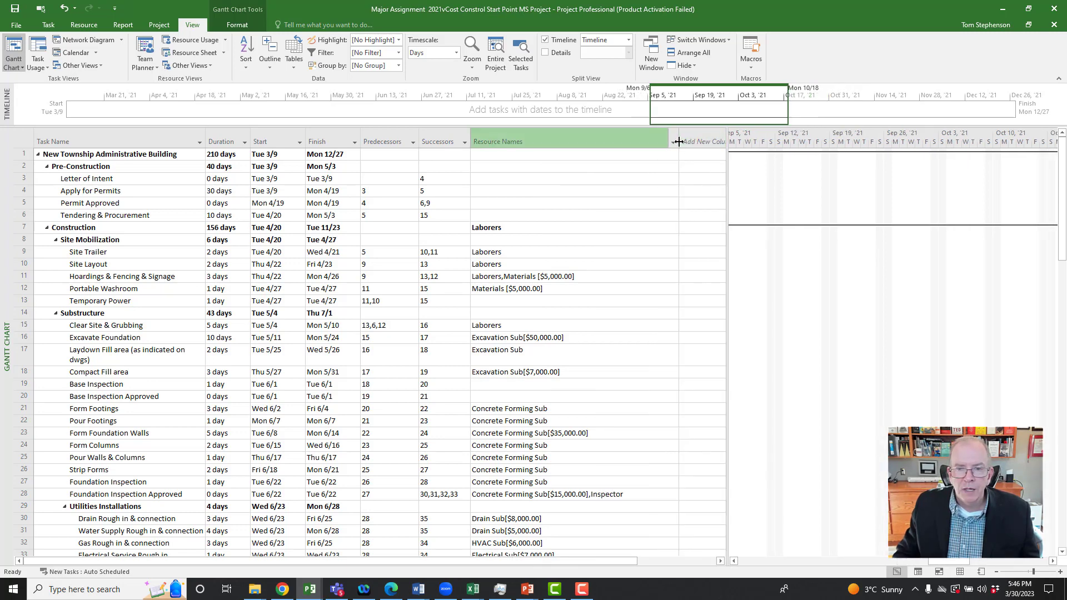
drag(678, 142, 630, 159)
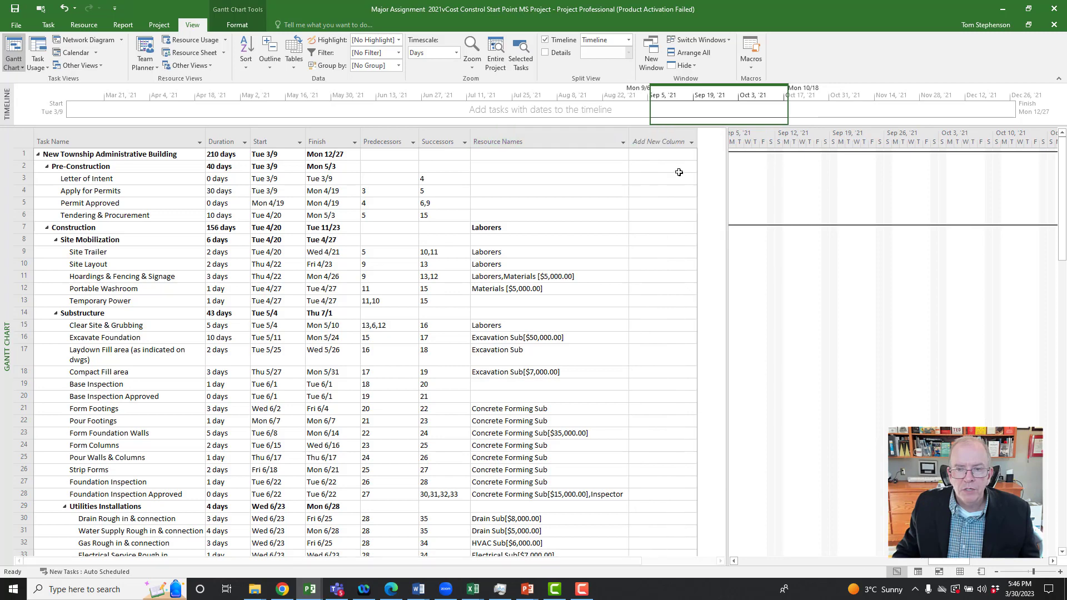
drag(727, 176, 641, 185)
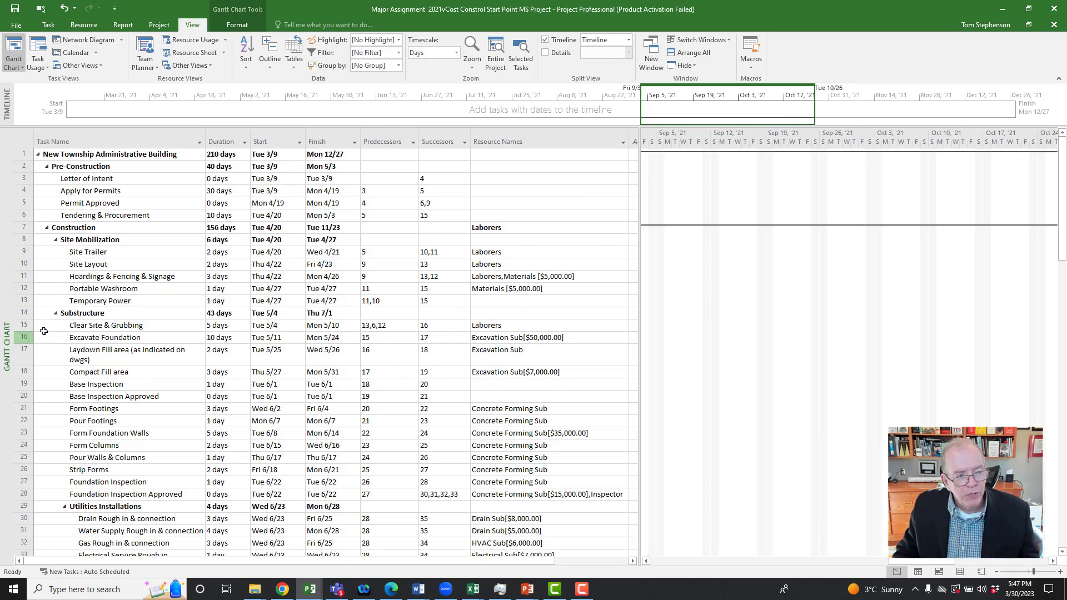
Step: Inspect the resource types in the Resource Sheet, including the Concrete Supplier Sub's type, and return to the Gantt Chart
right_click(6, 332)
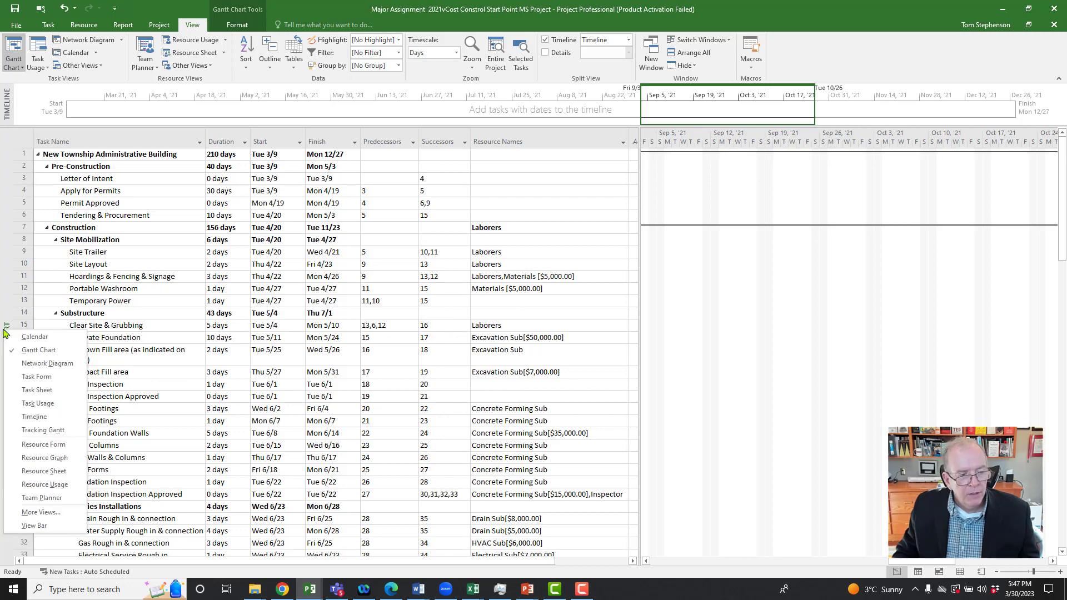
click(33, 472)
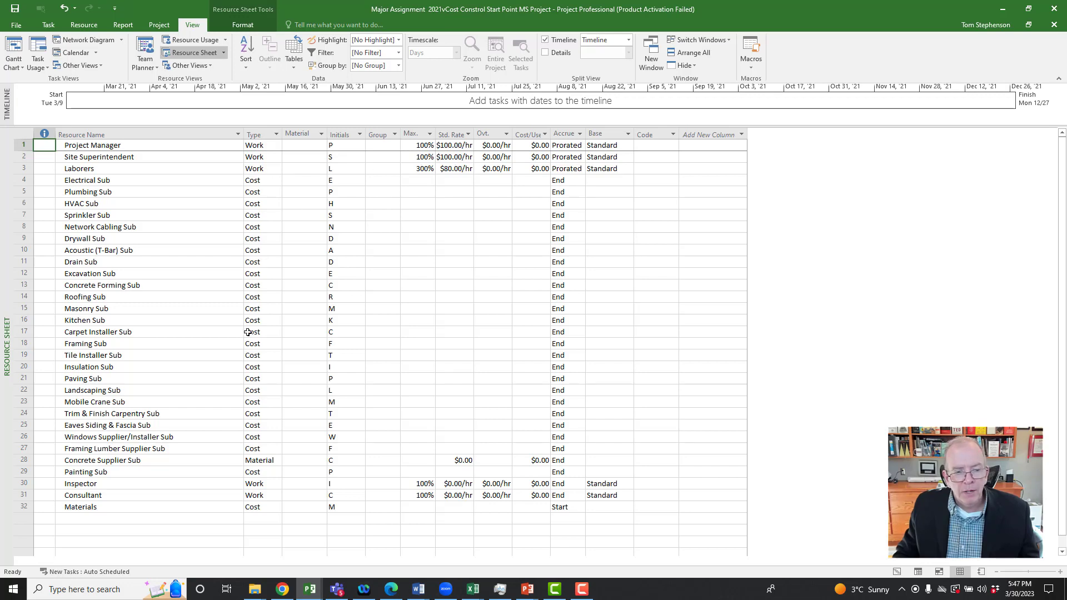
click(261, 460)
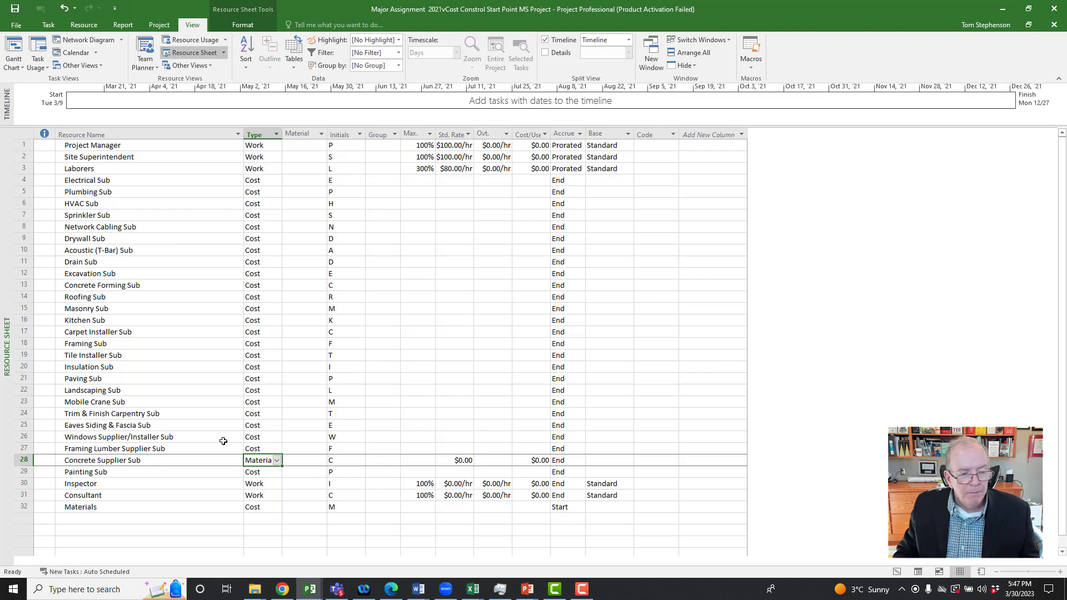
right_click(8, 234)
click(20, 252)
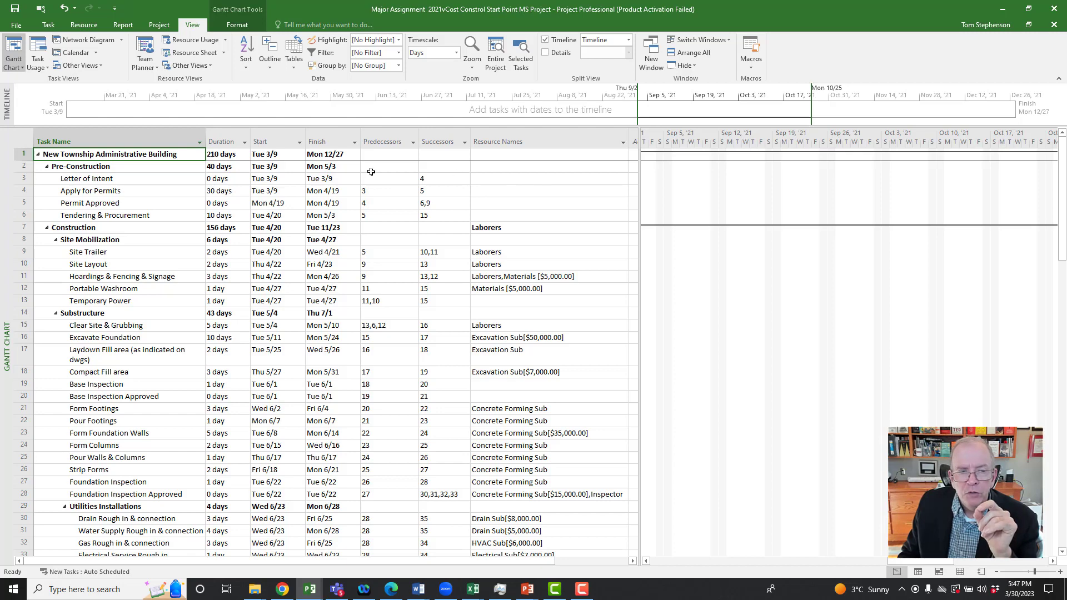
Step: Filter the Resource Names column to only the blank entries to isolate tasks without an assigned resource
click(548, 170)
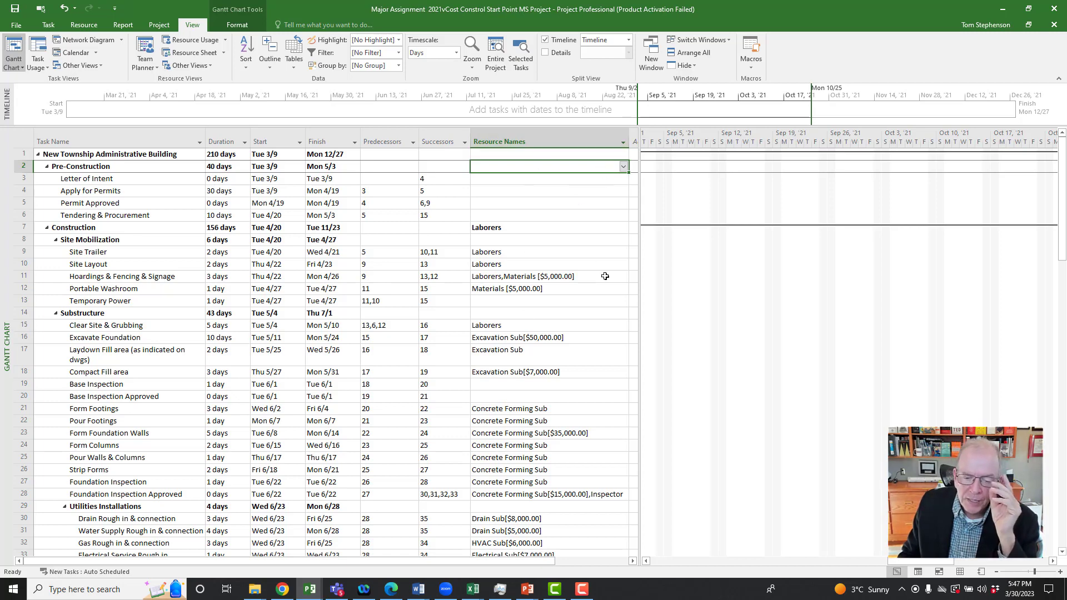
scroll(605, 276, down, 6)
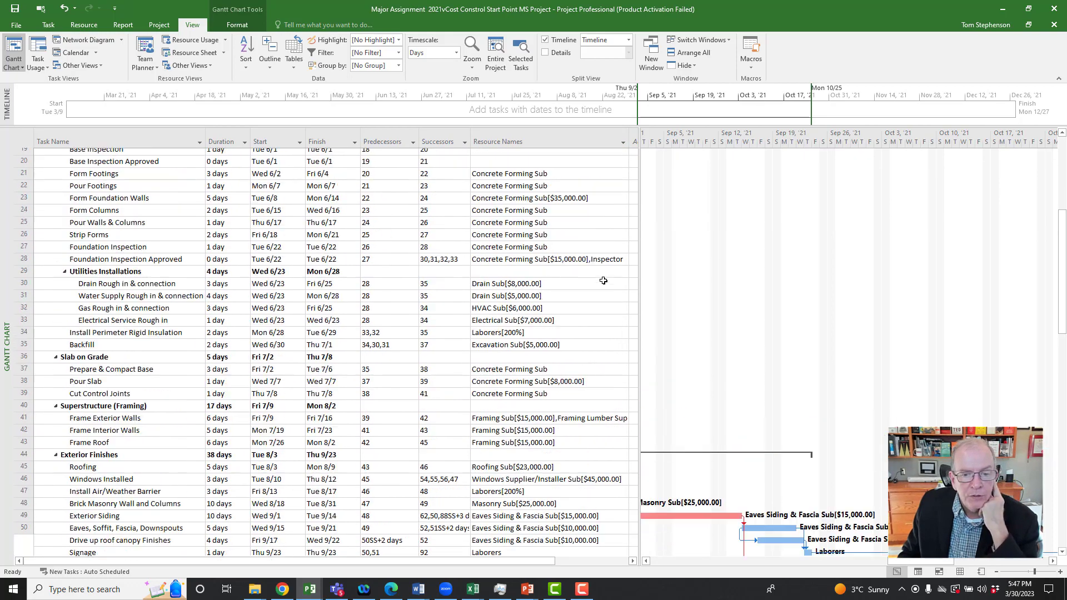
scroll(604, 281, up, 6)
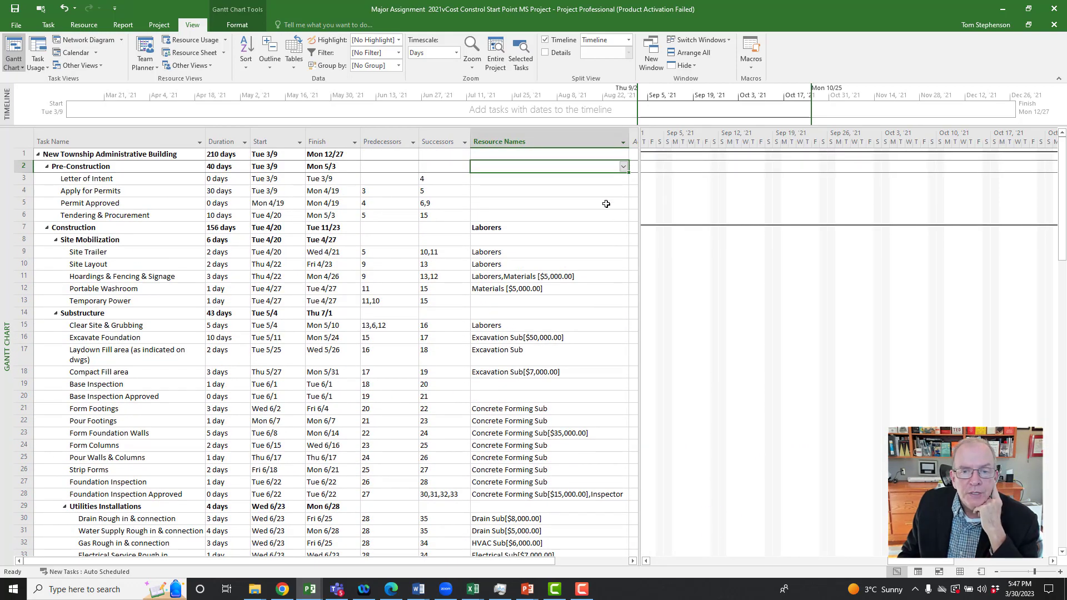
click(623, 143)
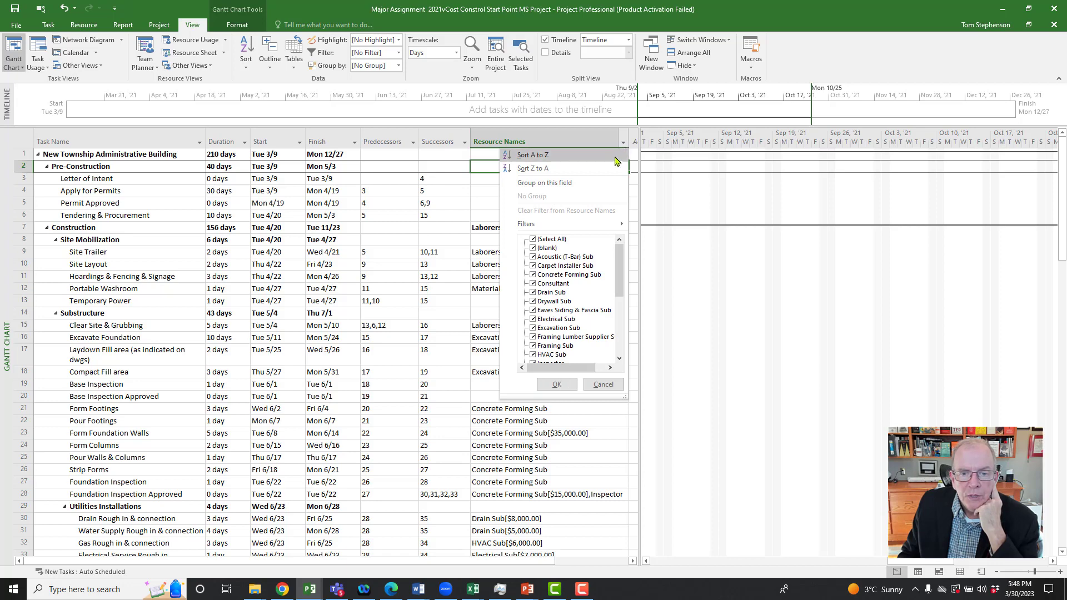
click(533, 241)
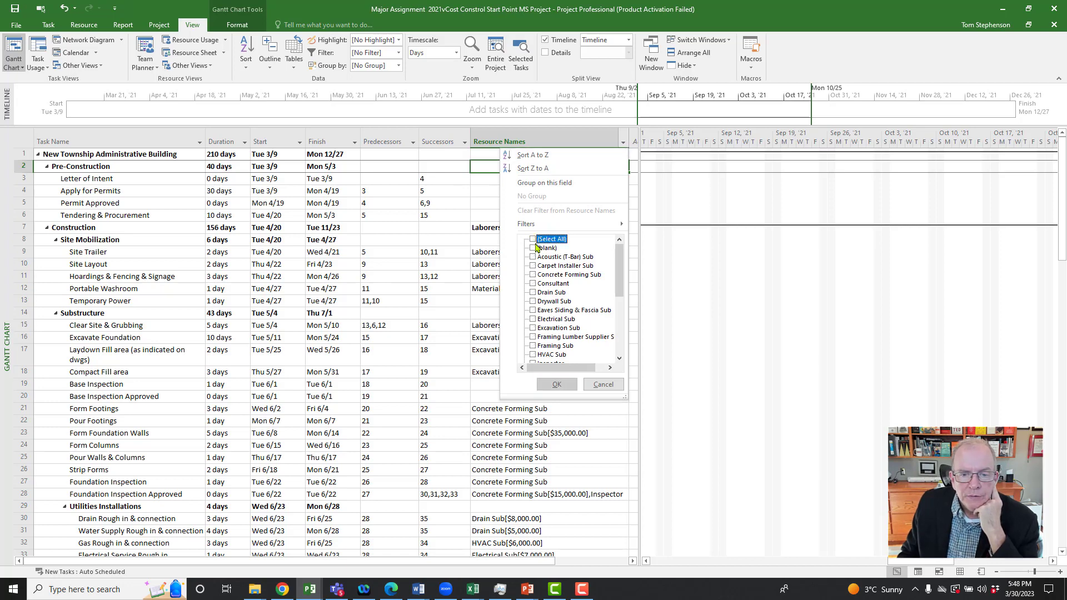
click(533, 248)
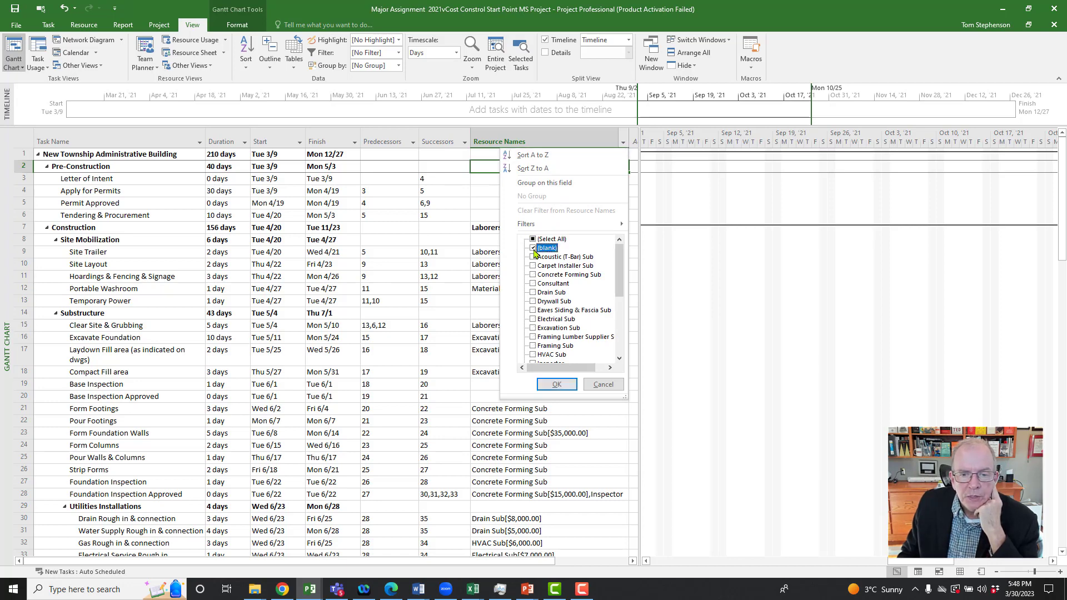
click(564, 387)
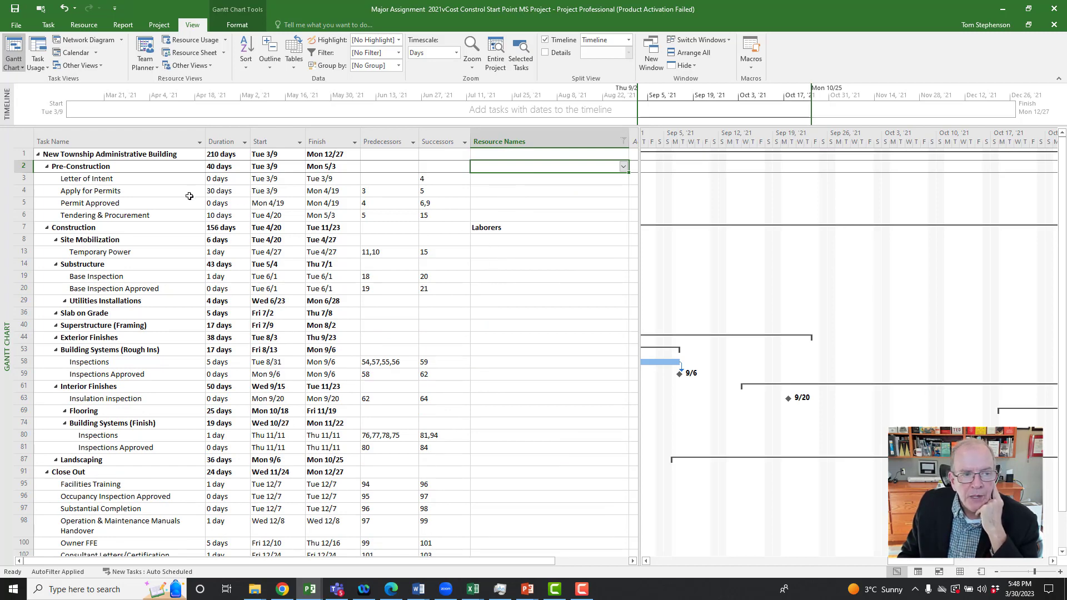
Step: Check the Pre-Construction tasks from Letter of Intent through Tendering & Procurement for missing resource assignments
click(120, 181)
click(121, 190)
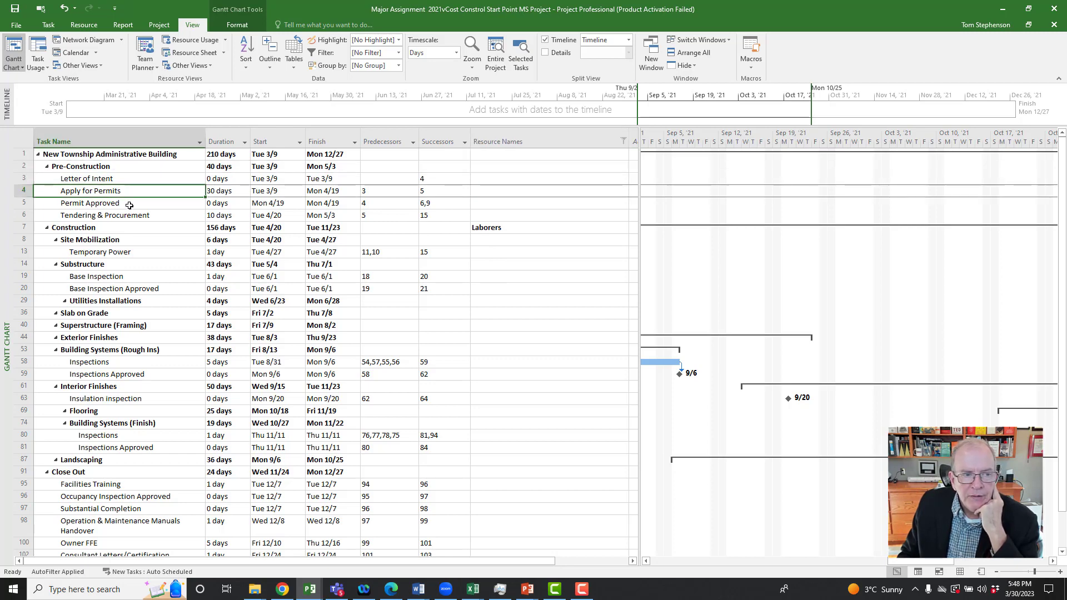
click(129, 204)
click(134, 217)
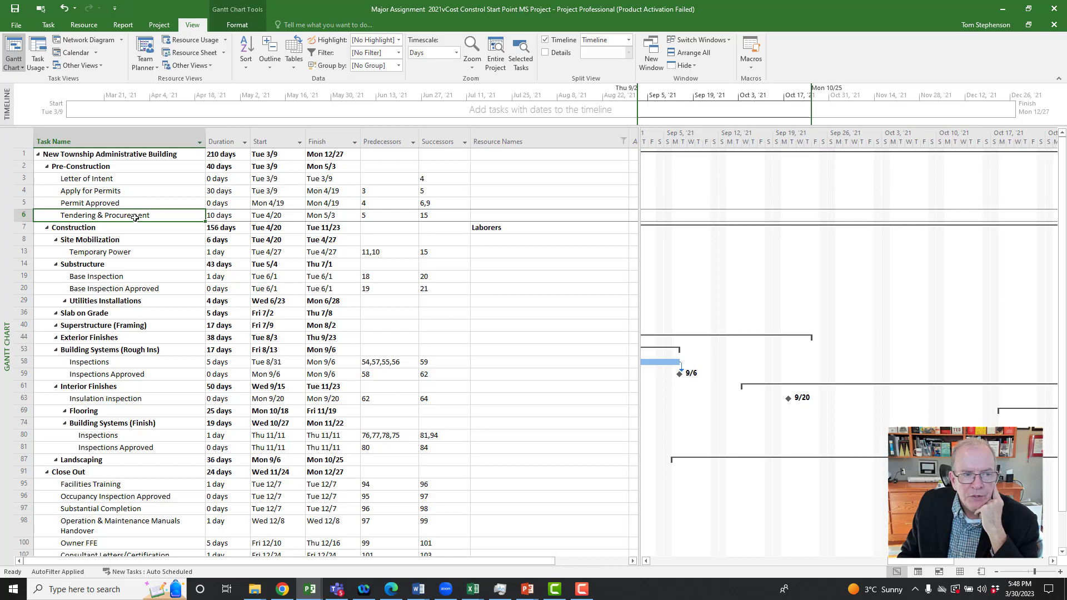
click(133, 168)
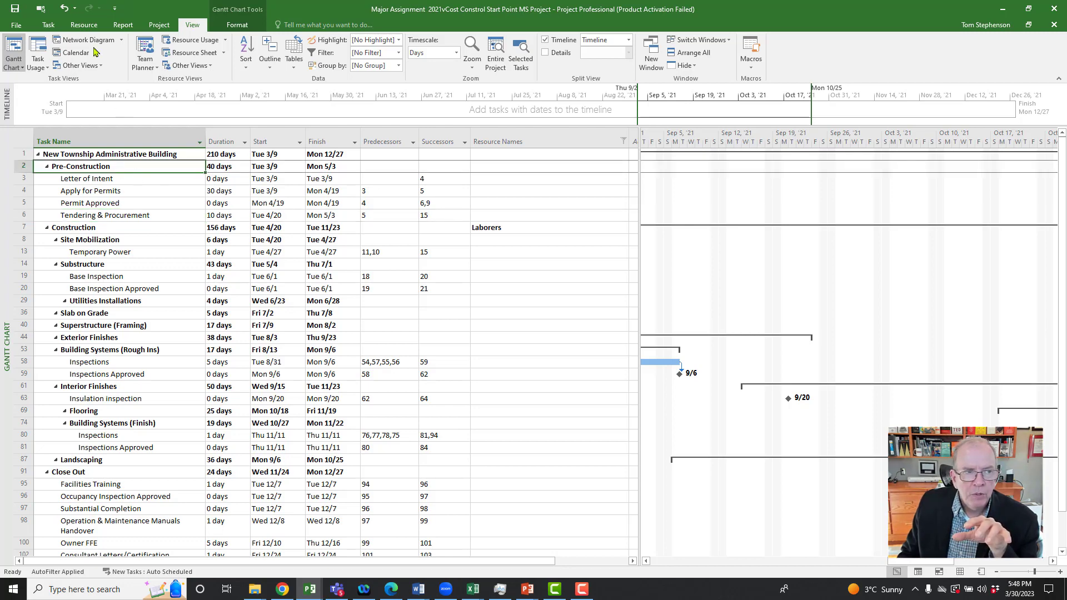
Step: Assign the Site Superintendent resource to the Pre-Construction summary task at 20% units
click(79, 26)
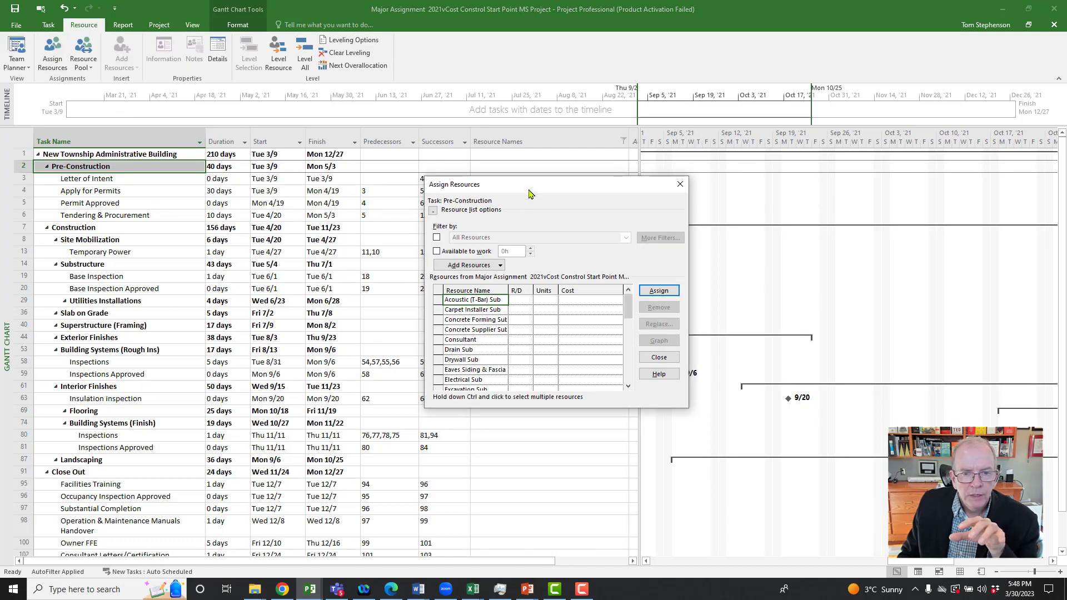
drag(523, 188, 321, 272)
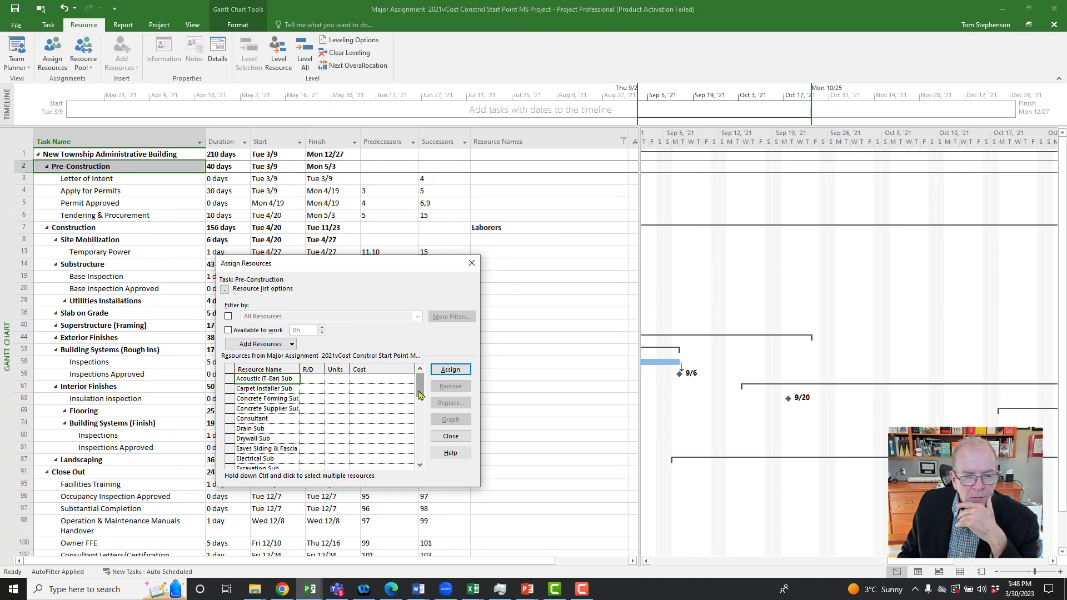
drag(420, 395, 419, 464)
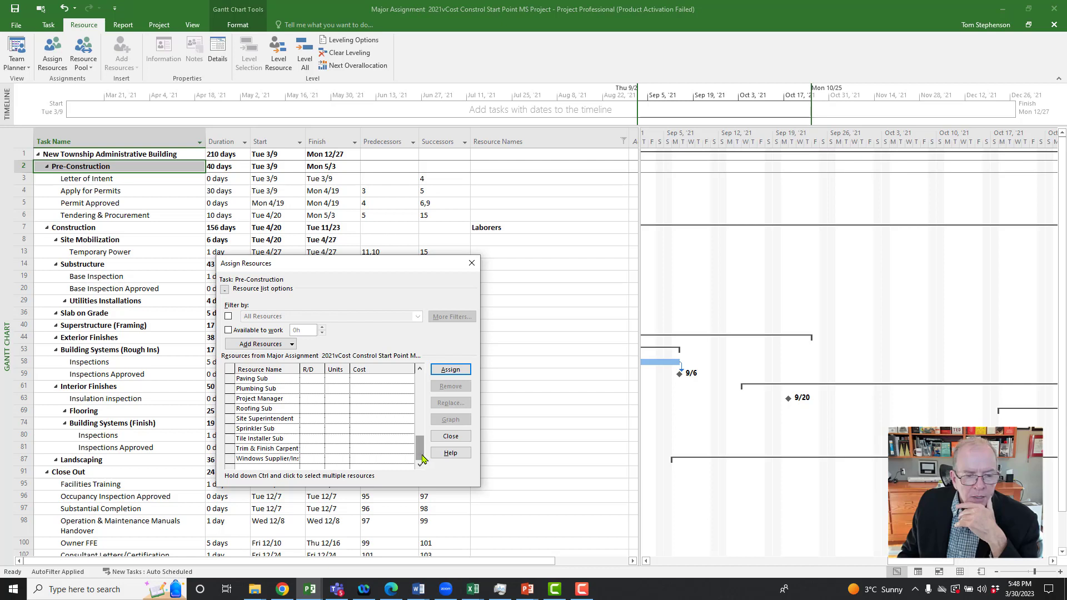
click(338, 420)
text(2)
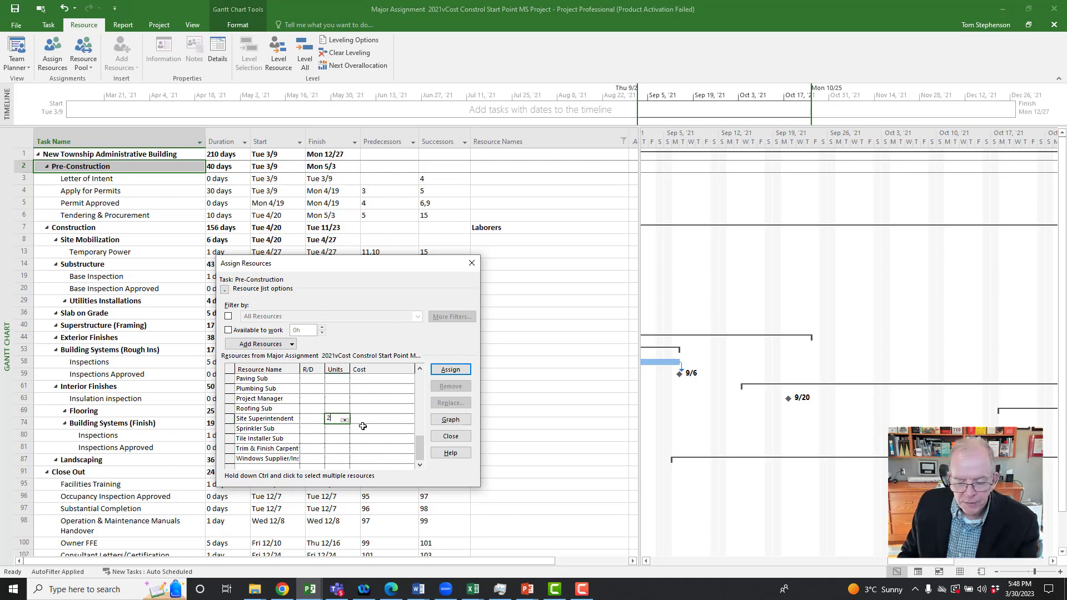
text(0)
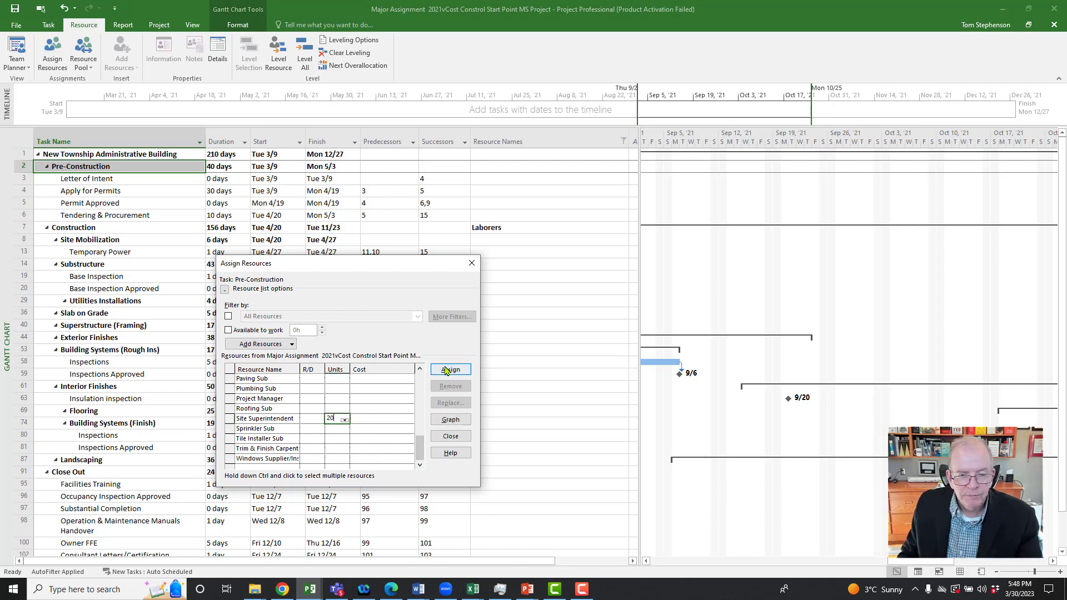
click(443, 374)
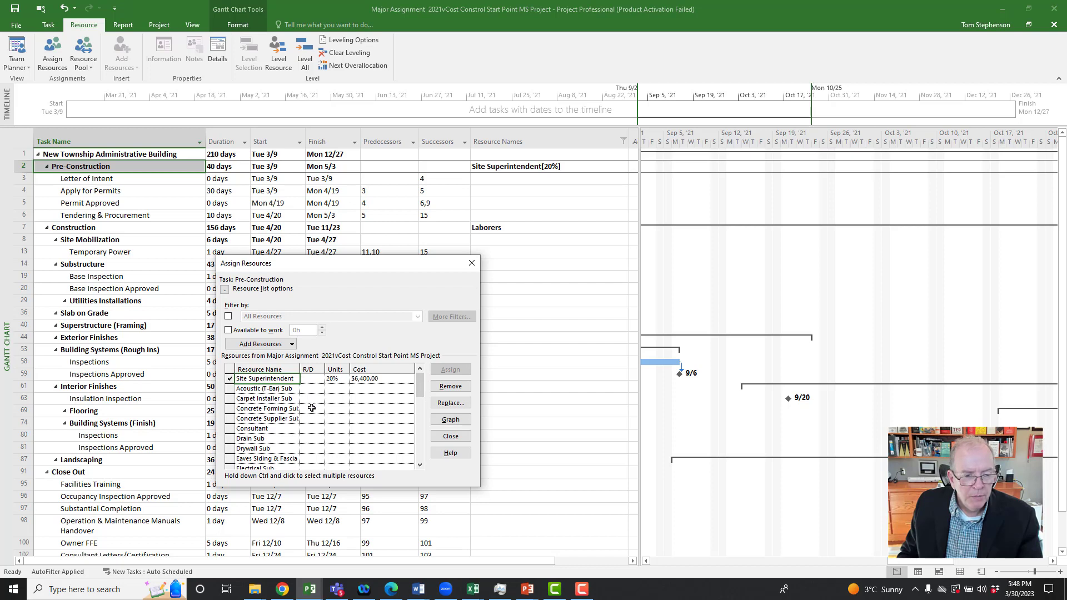
Step: Assign the Project Manager resource to the Pre-Construction summary task at 30% units
drag(418, 388, 417, 448)
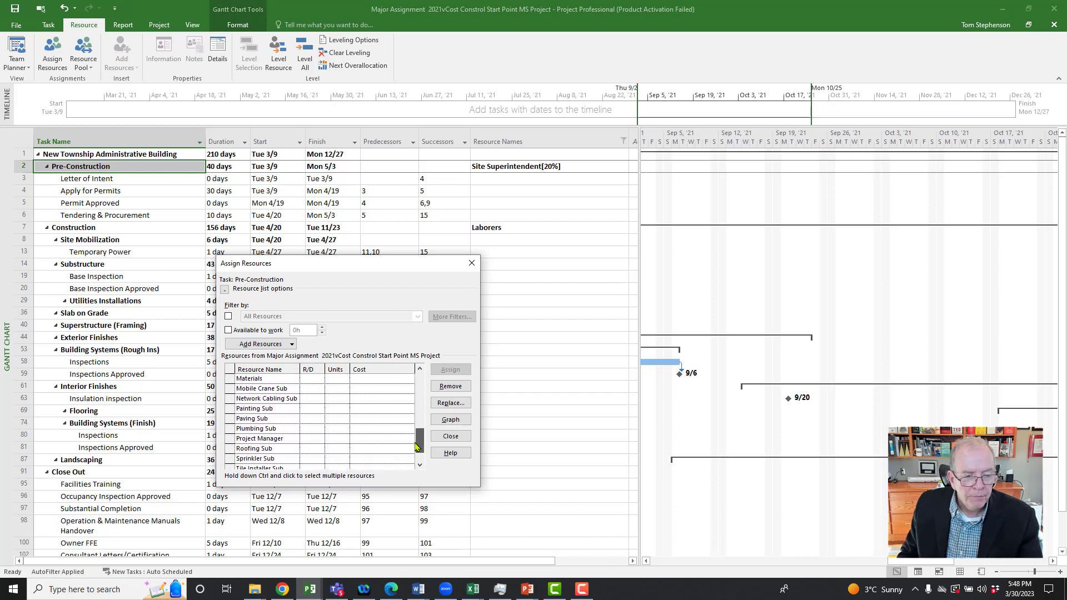
click(338, 440)
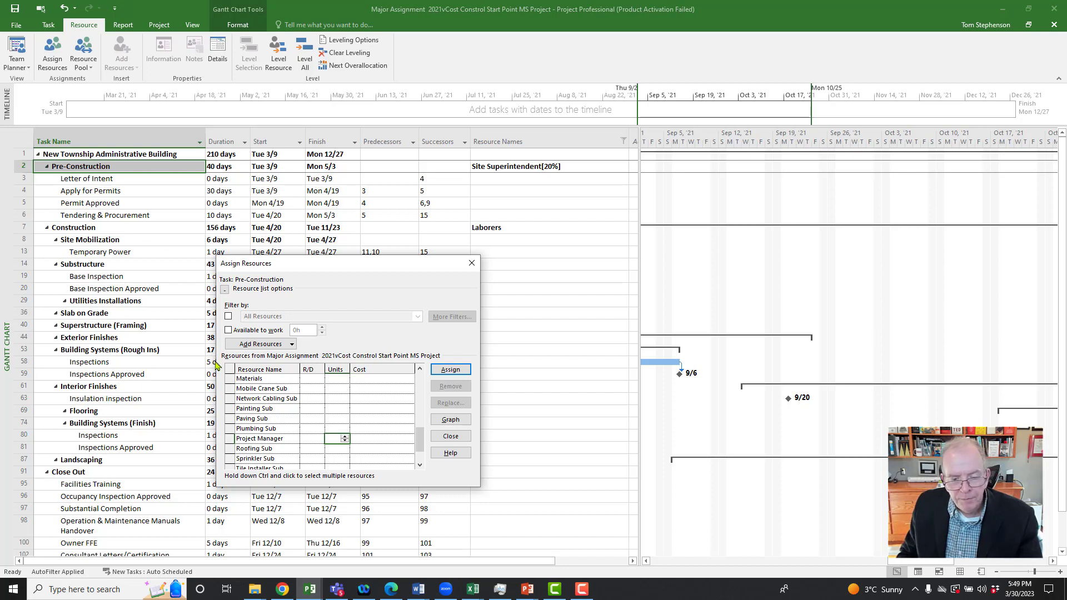
text(0)
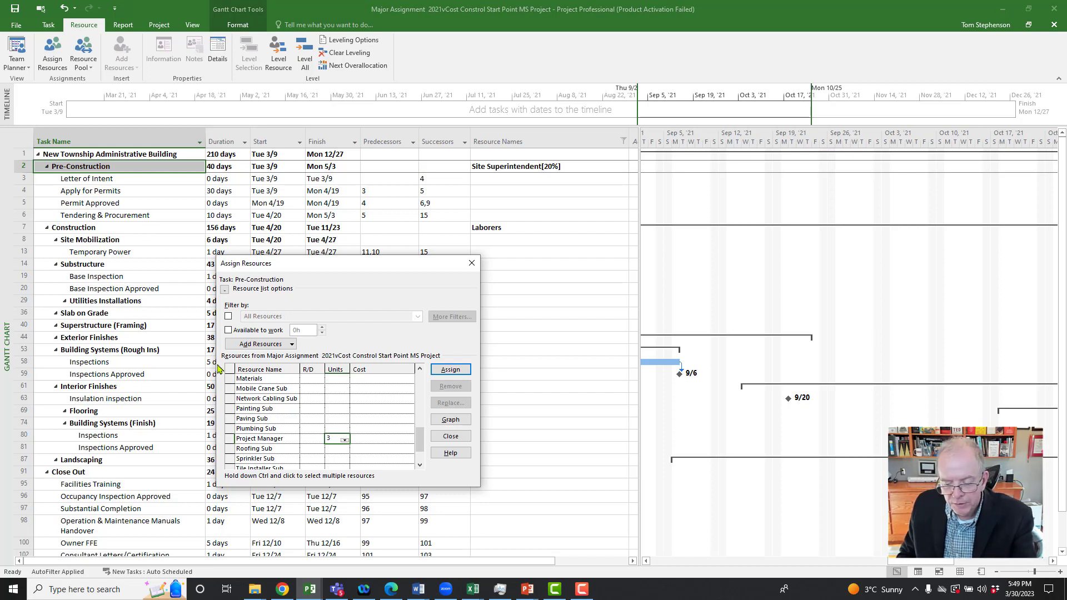
click(449, 371)
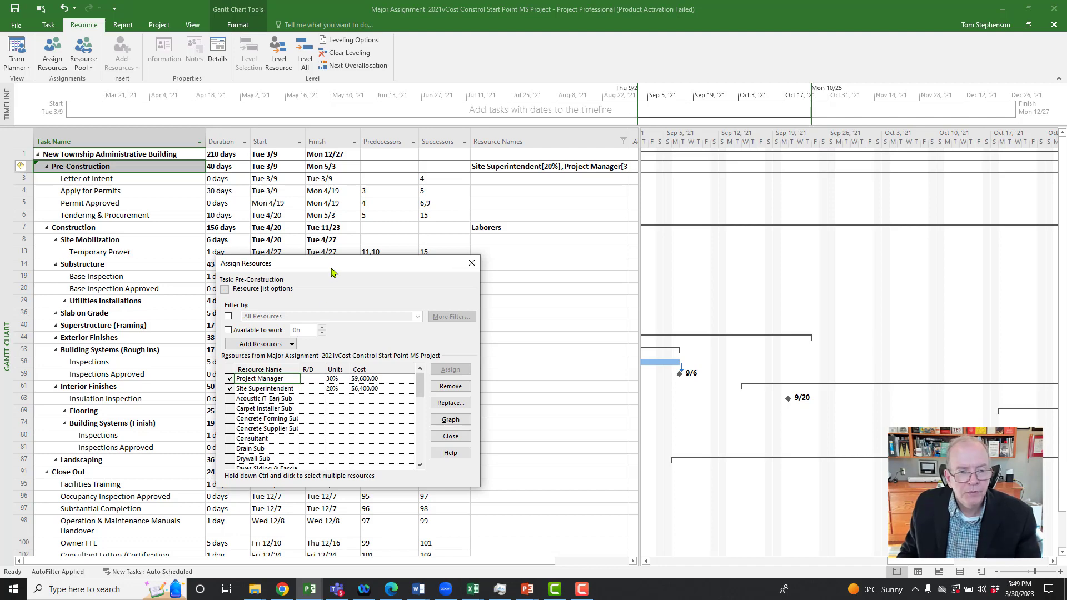
Step: Assign the Project Manager resource to the Construction summary task at 50% units
drag(335, 266, 331, 298)
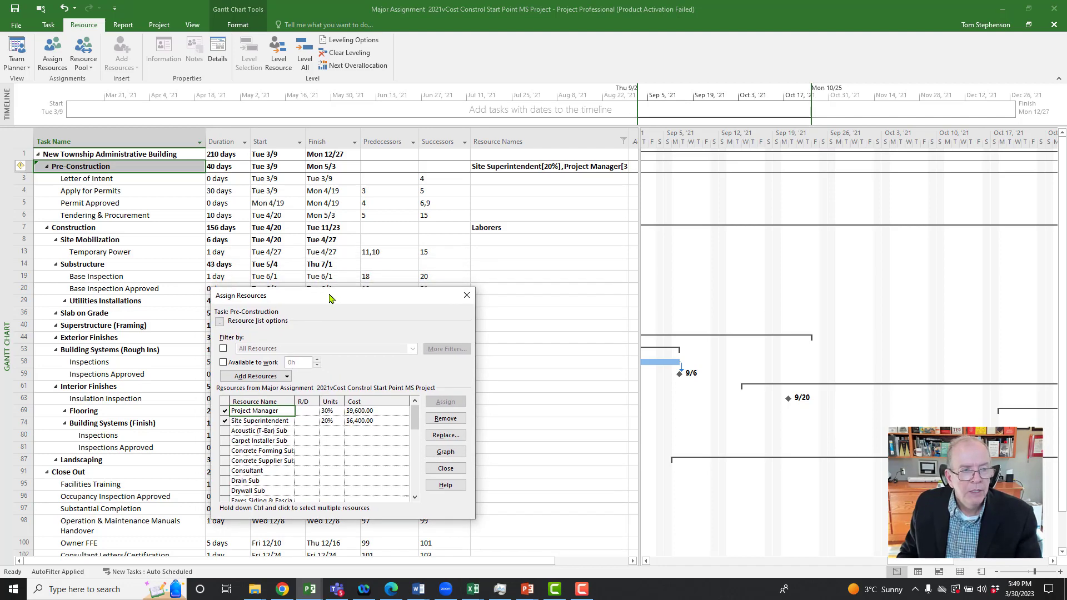
click(129, 228)
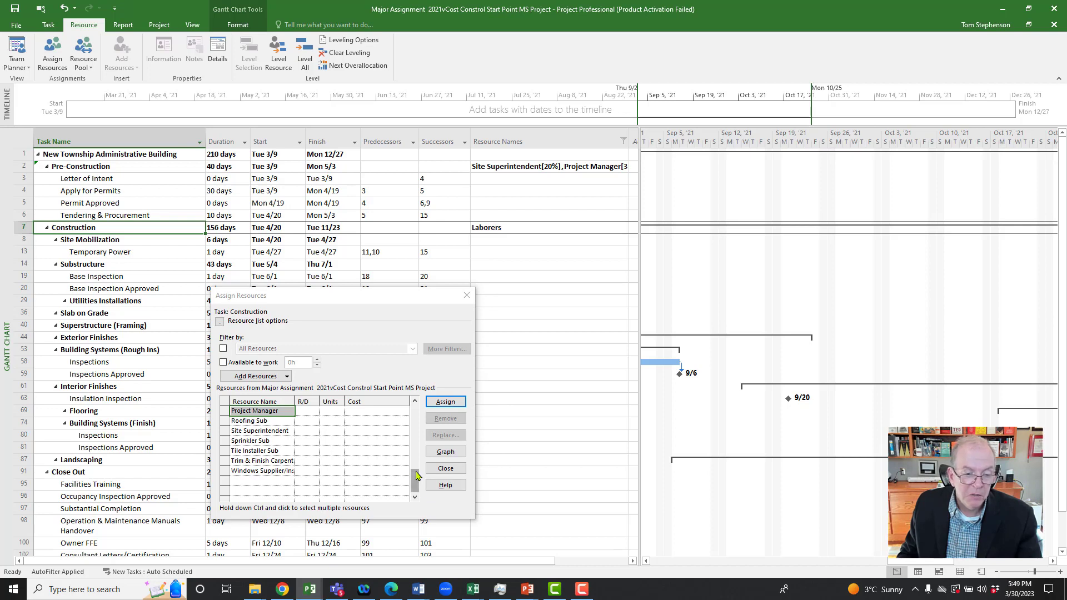
drag(416, 482, 412, 460)
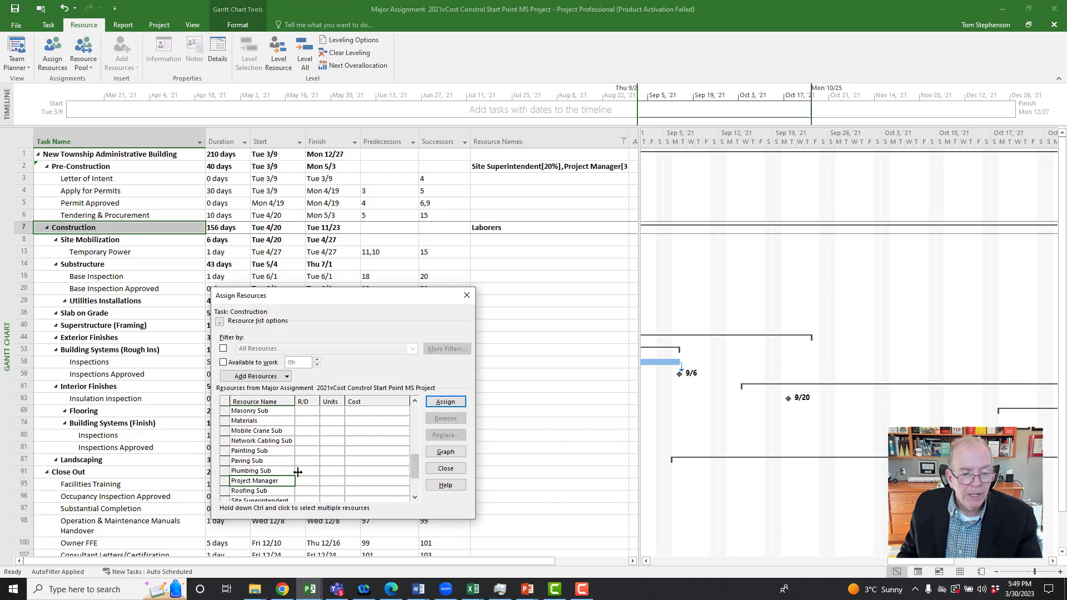
click(340, 483)
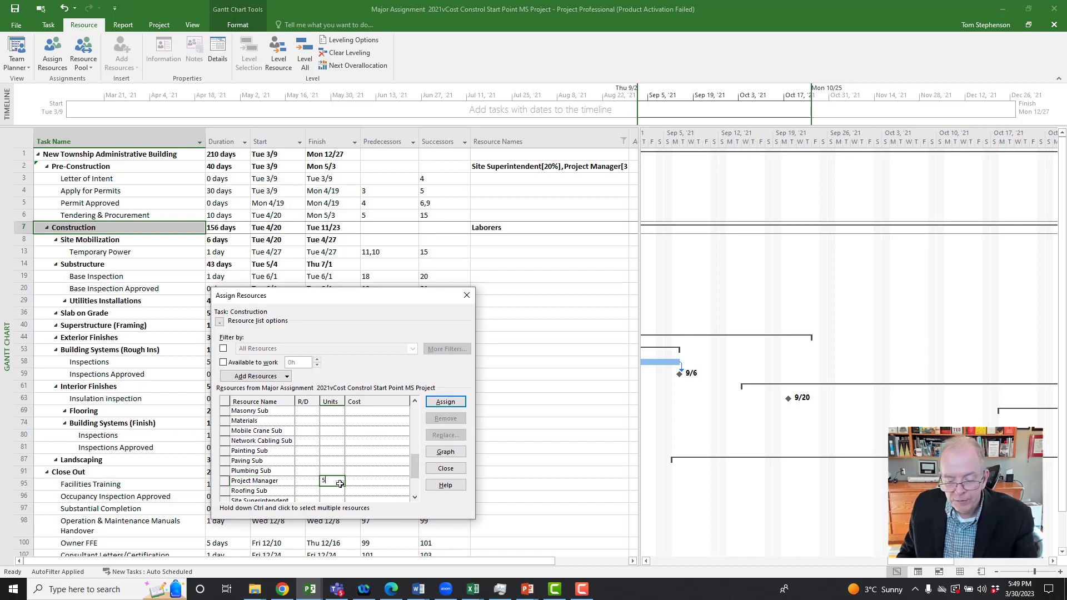
text(50)
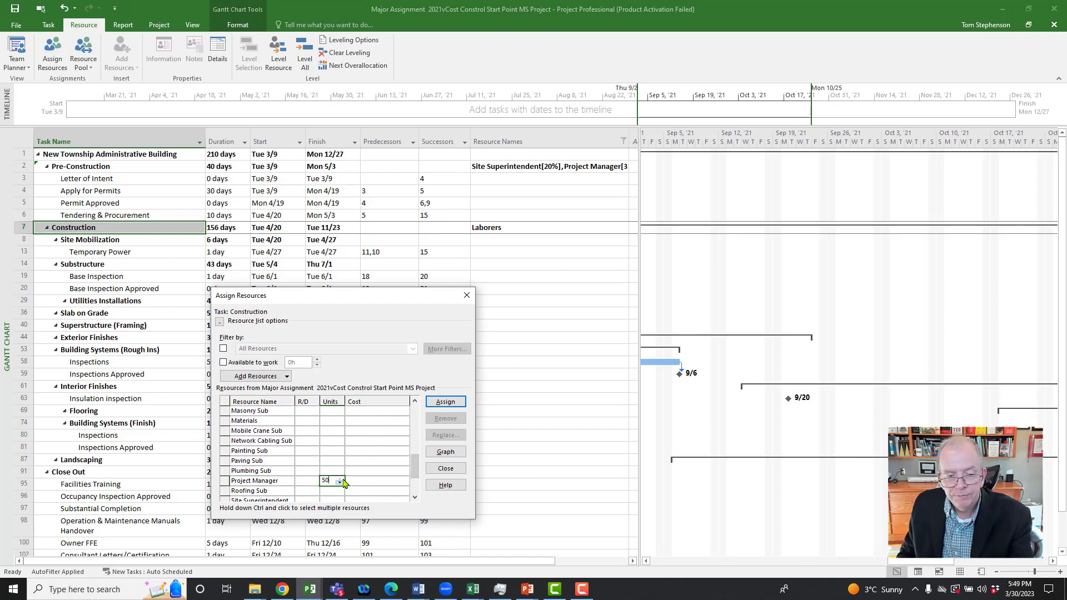
click(439, 402)
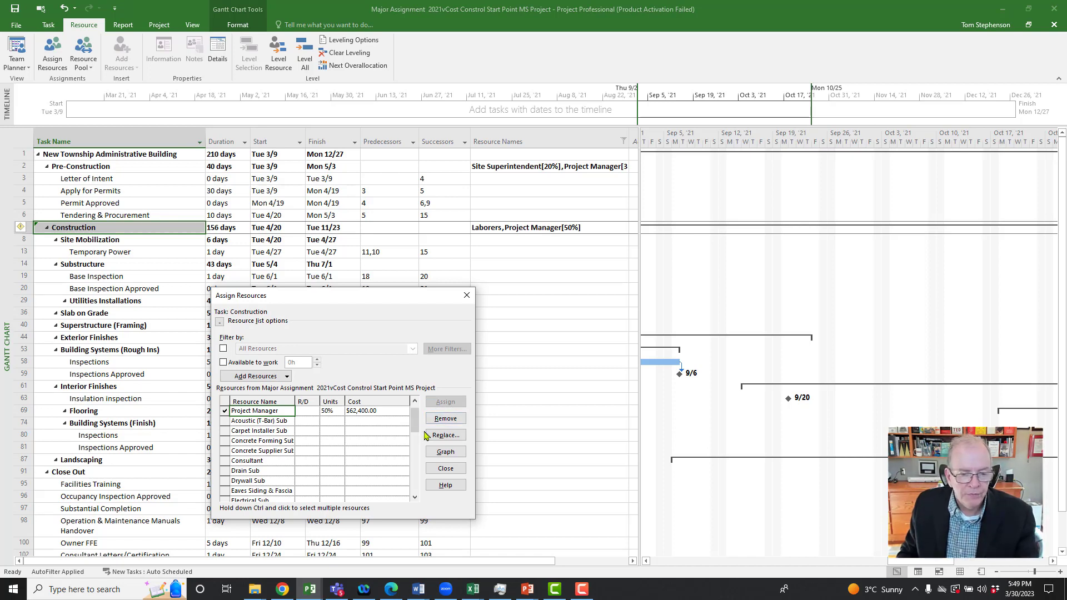
Step: Assign the Site Superintendent to the Construction summary task at 100% units and check the costs of all its assigned resources
click(377, 411)
drag(417, 425, 420, 464)
scroll(360, 471, down, 3)
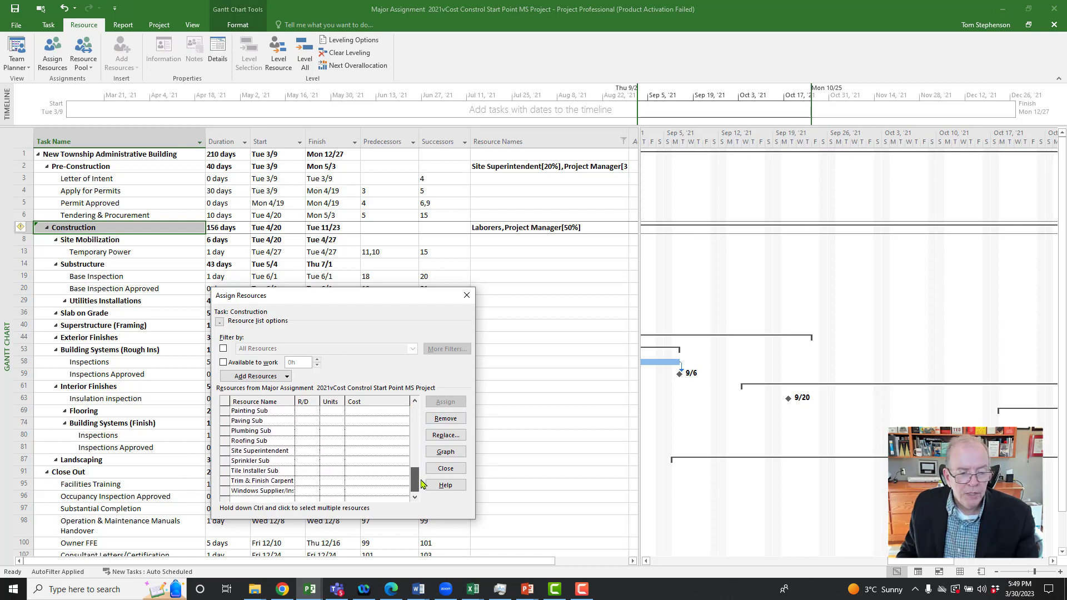
click(337, 461)
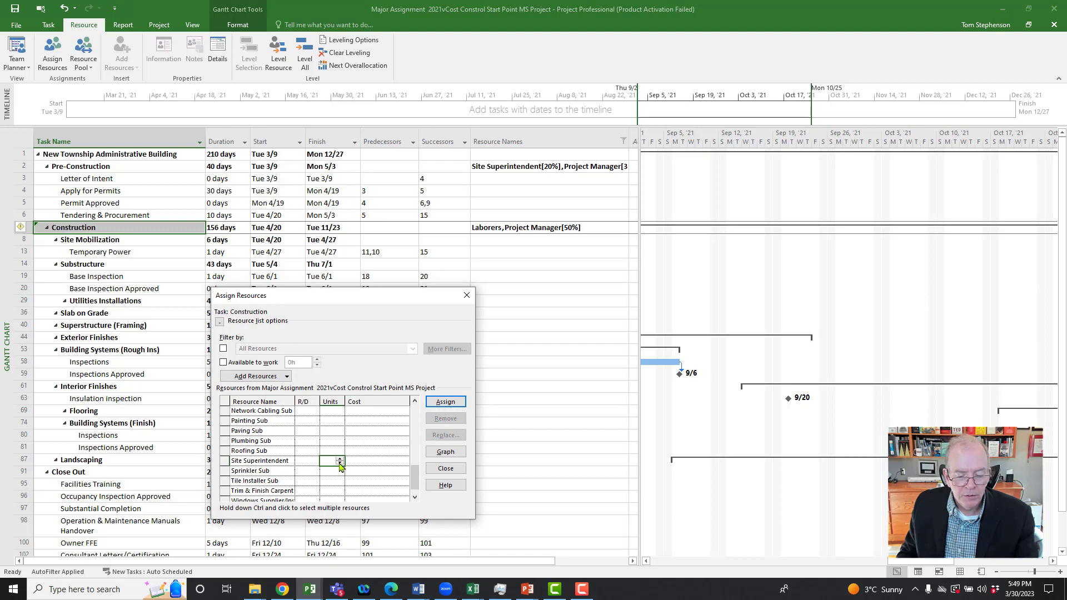
text(100)
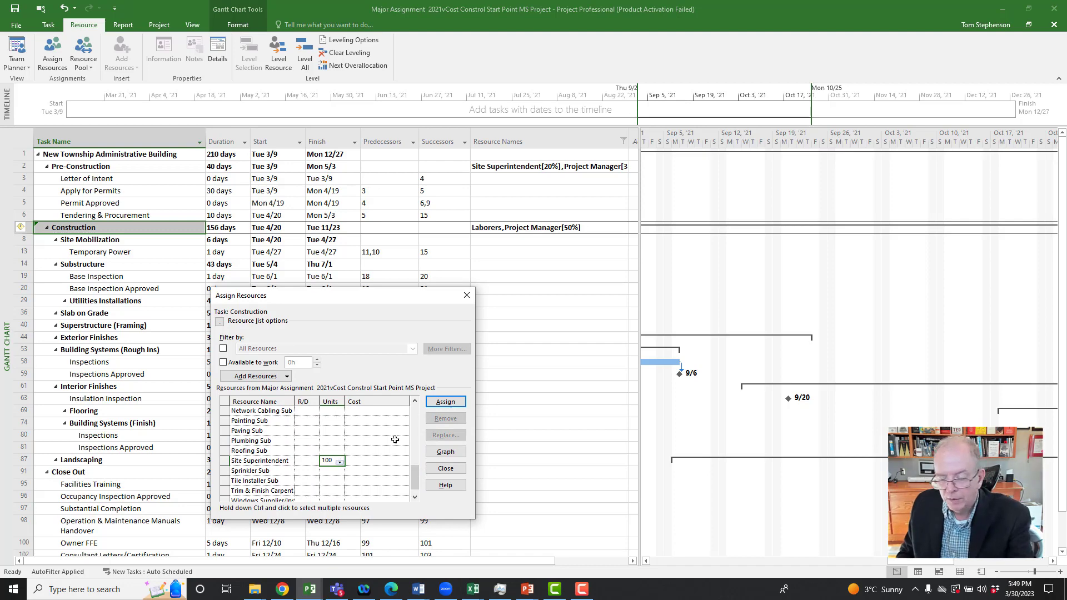
click(445, 404)
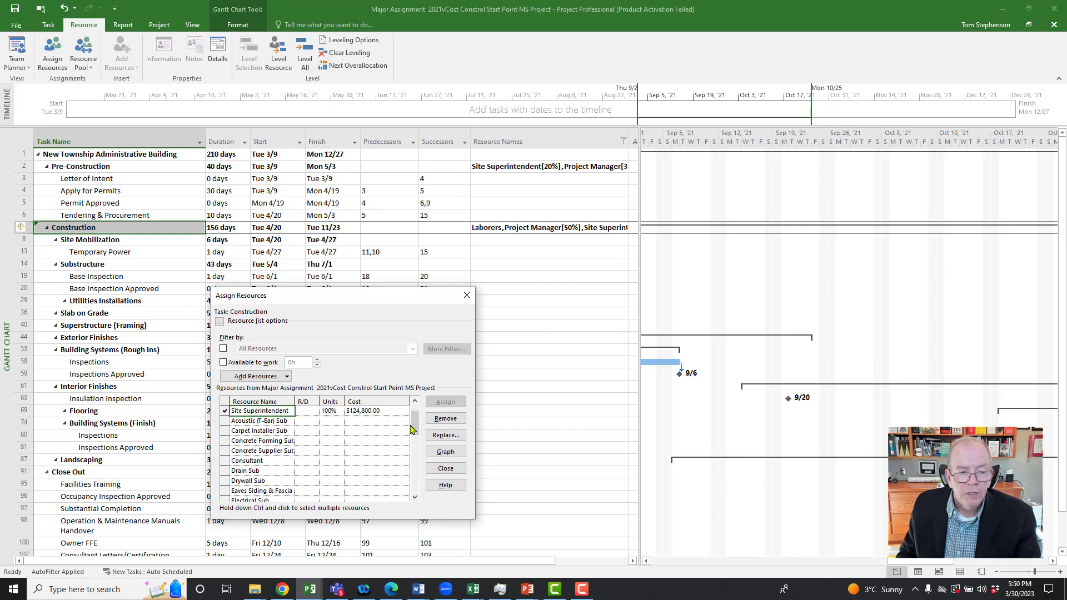
drag(413, 427, 399, 414)
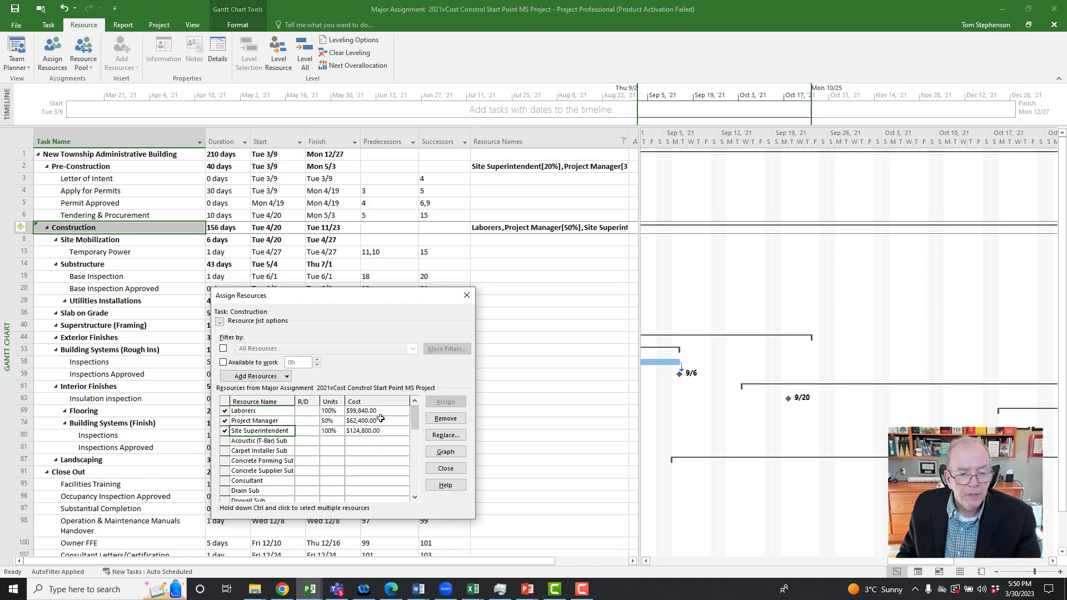
click(354, 411)
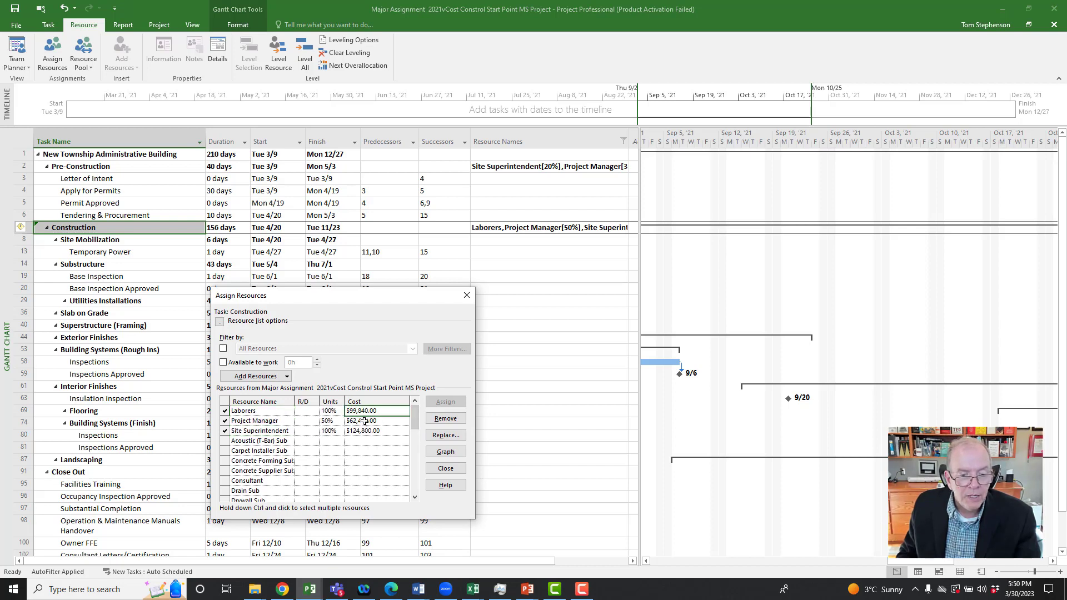
click(362, 421)
click(369, 430)
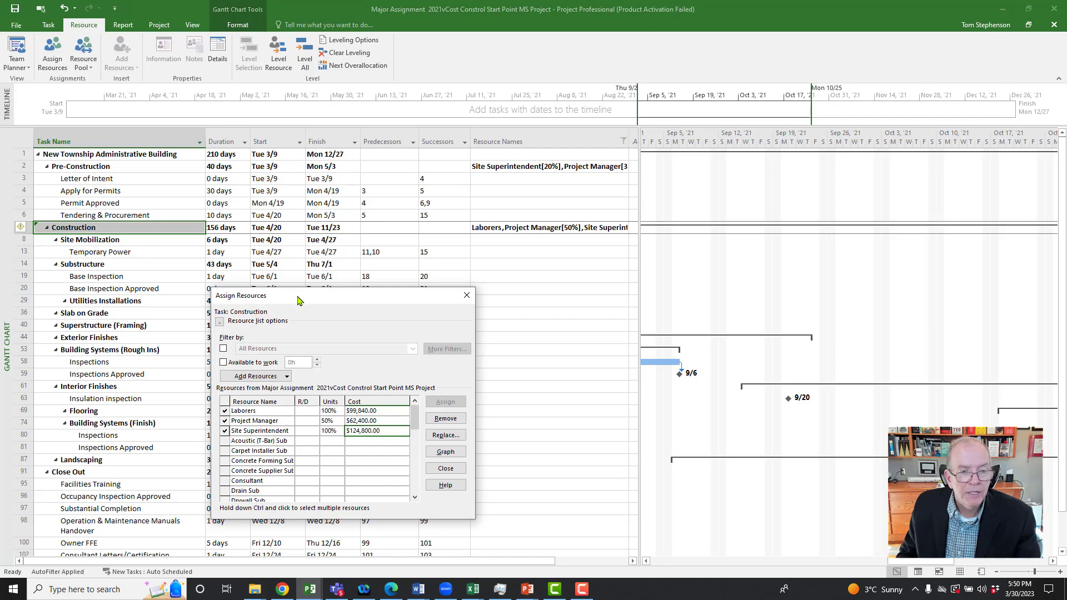
Step: Assign the Site Superintendent resource to the Close Out summary task at the default 100% units
drag(303, 301, 350, 242)
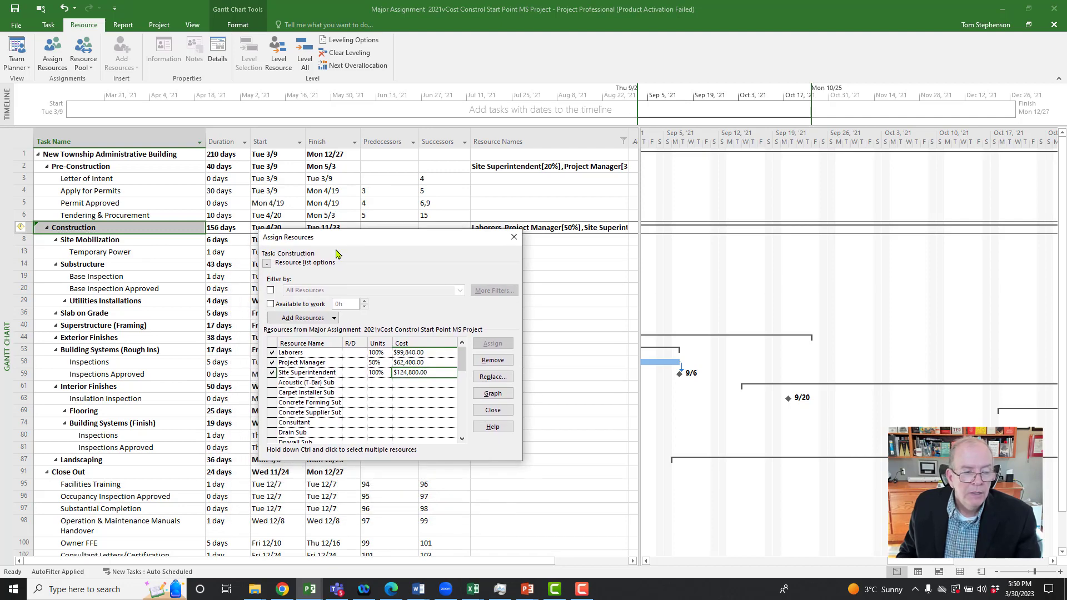
click(137, 475)
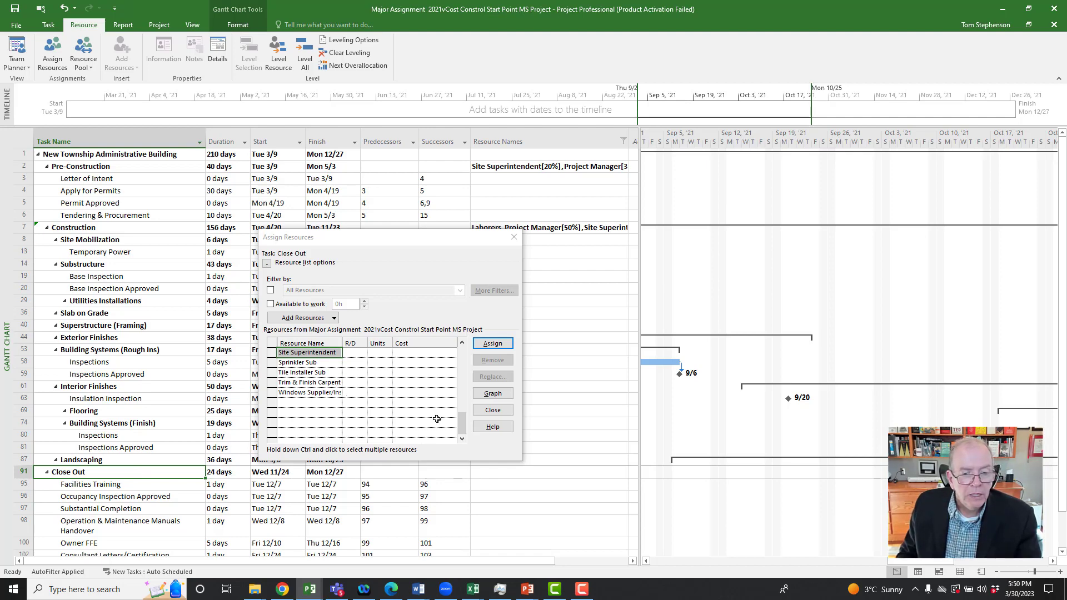
click(383, 354)
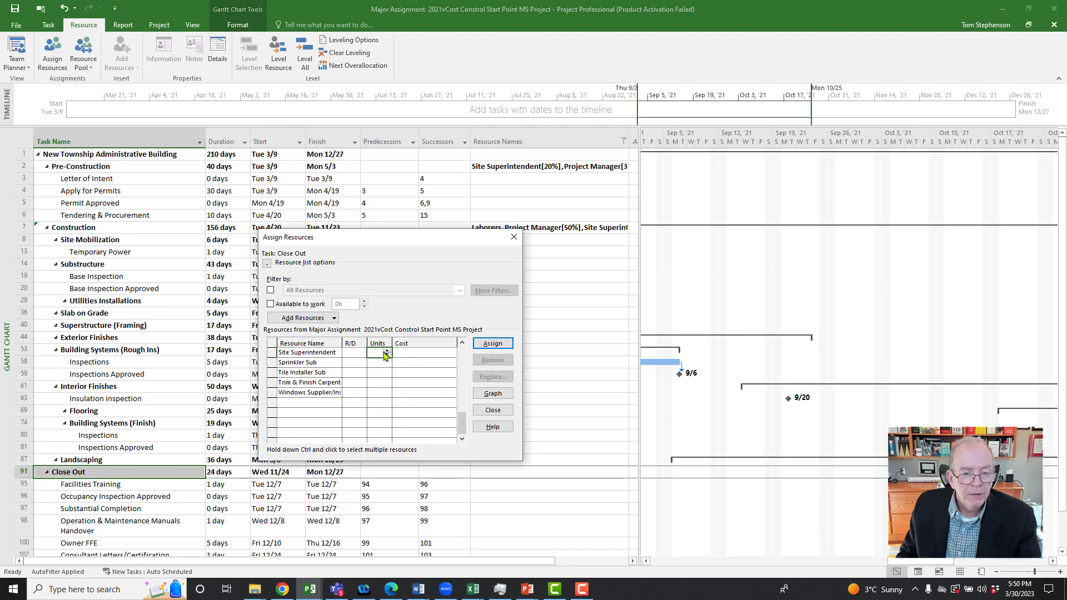
click(482, 345)
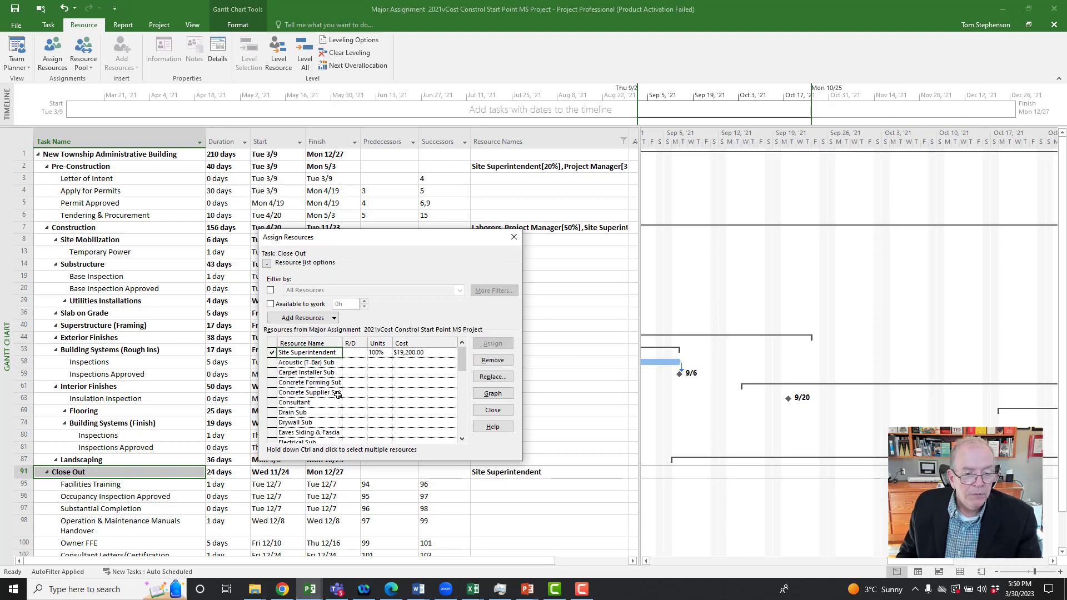
Step: Assign the Project Manager resource to the Close Out summary task at 80% units and finish assigning resources there
scroll(456, 389, down, 3)
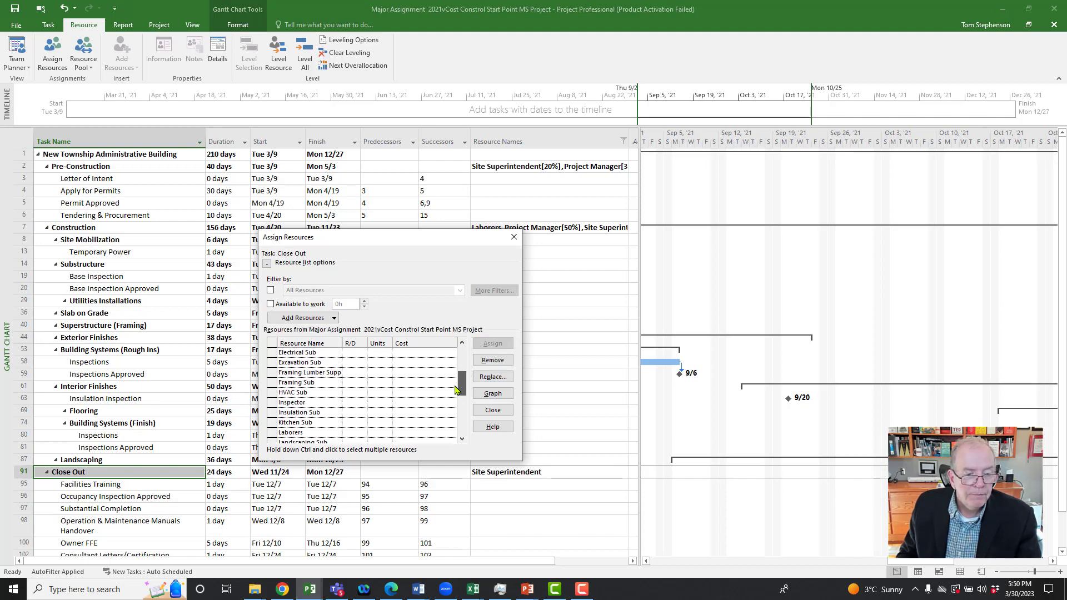
drag(456, 389, 459, 420)
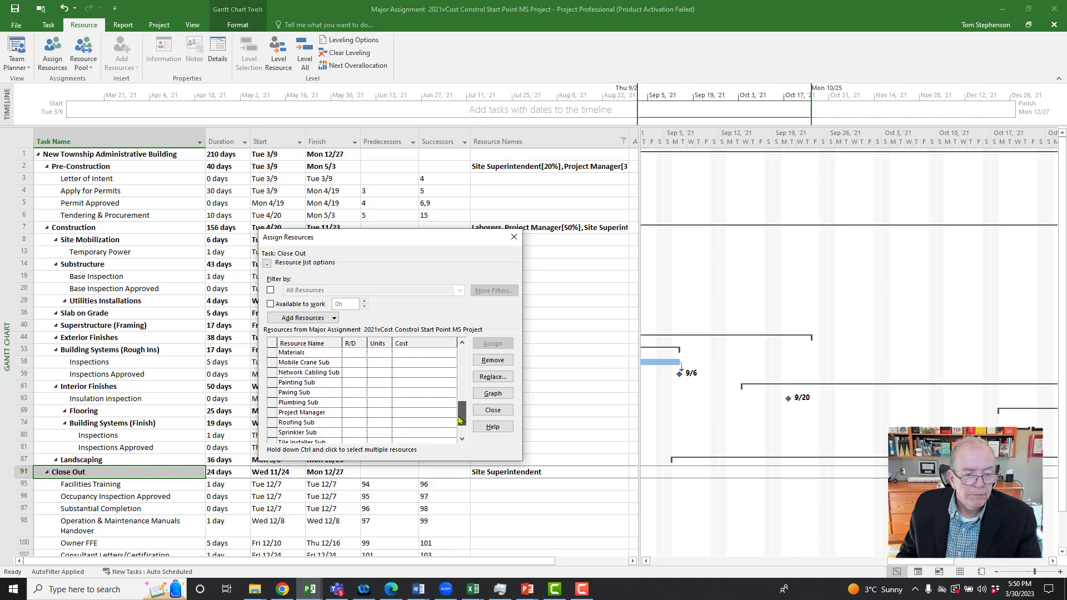
click(371, 410)
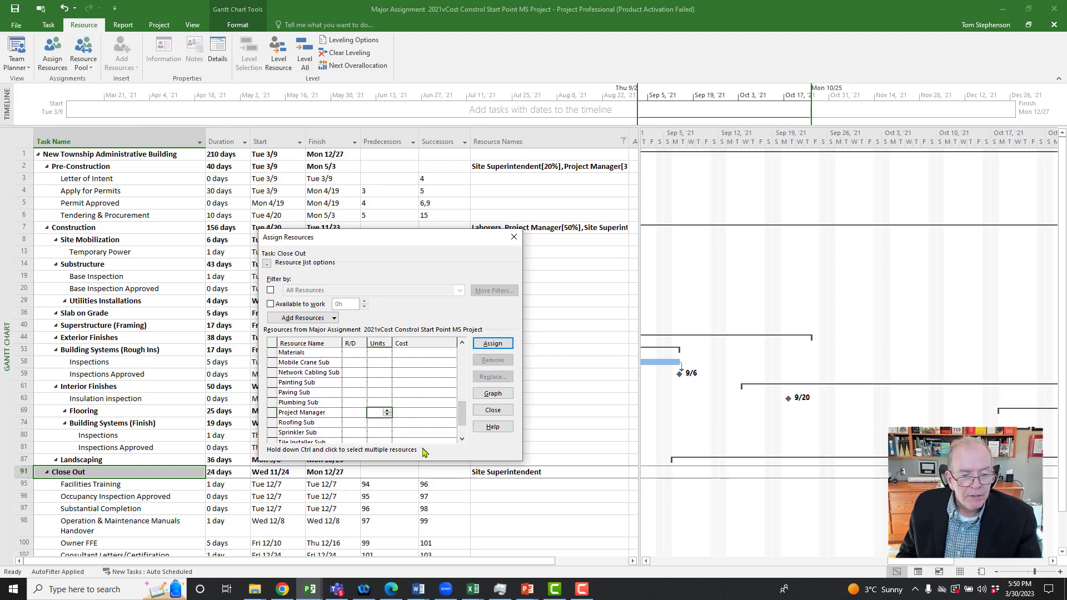
text(8)
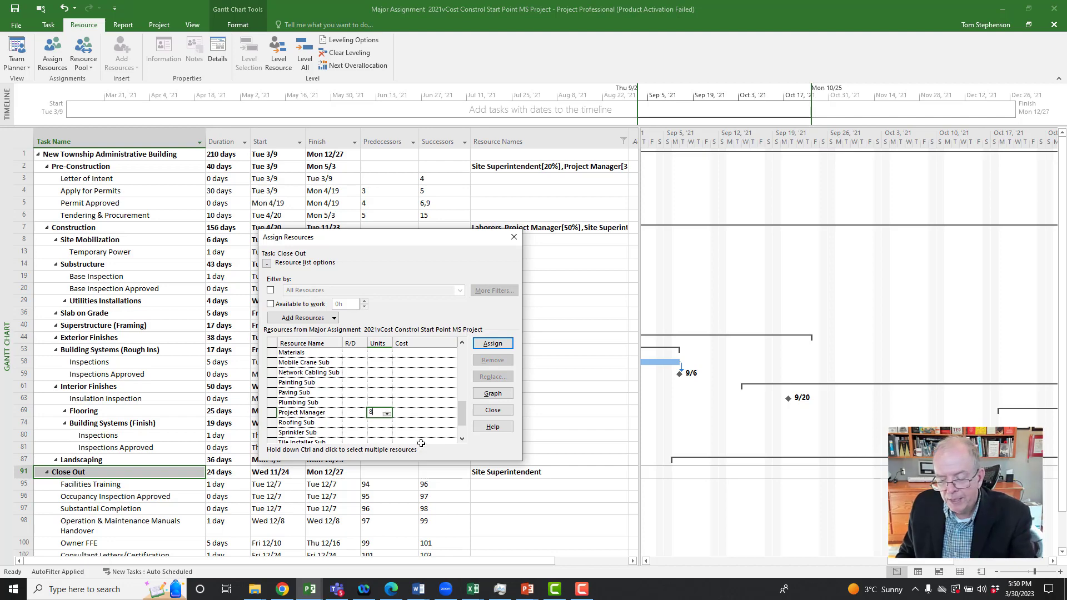
text(0)
click(489, 344)
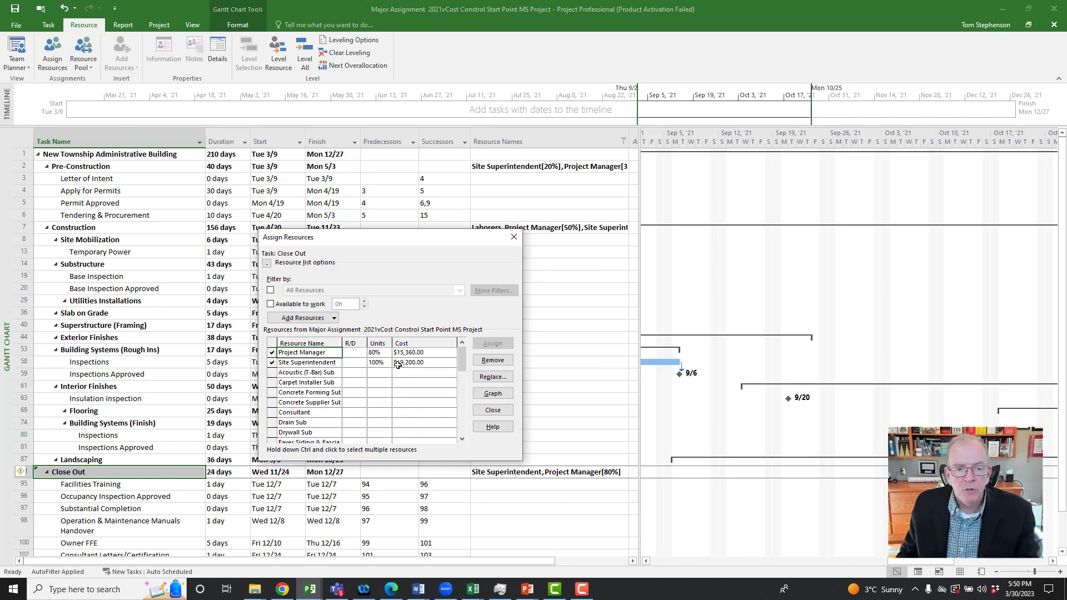
click(514, 239)
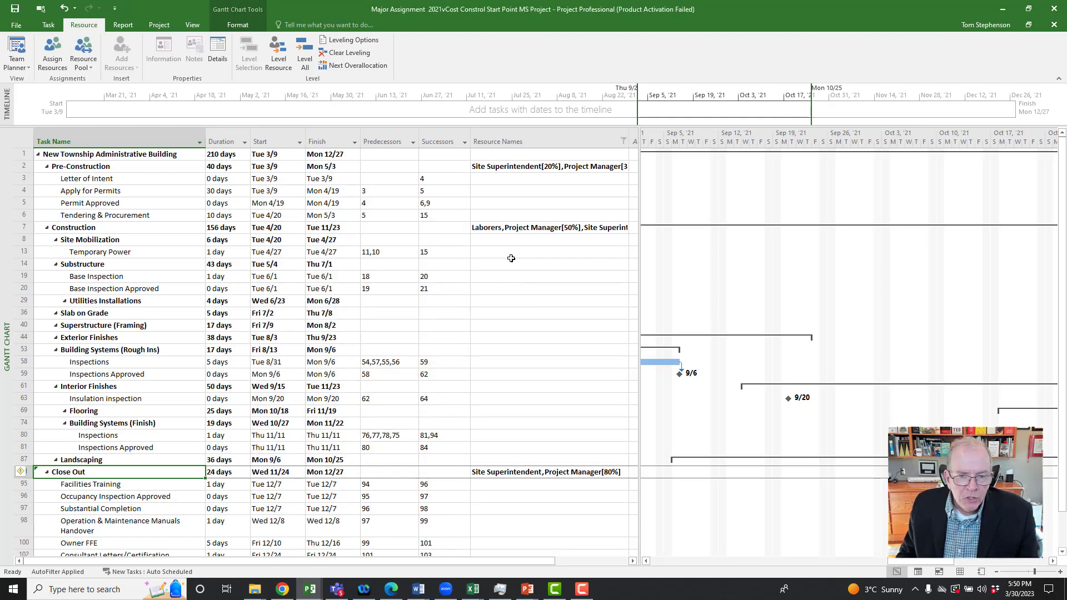
Step: Assign the Electrical Sub resource to the Temporary Power task with a cost of $6,000
drag(516, 253, 517, 266)
click(517, 252)
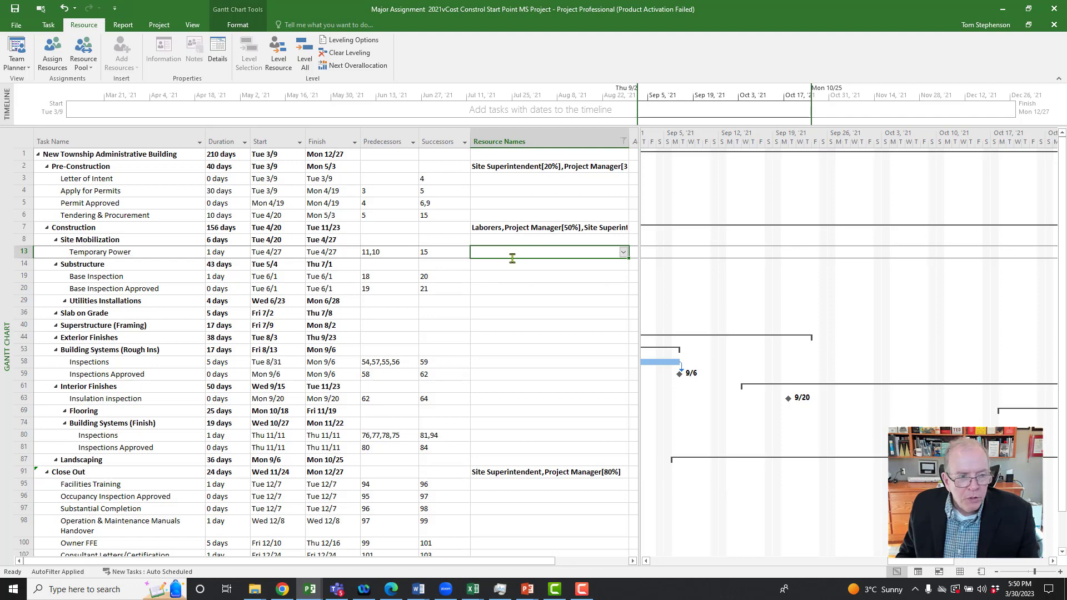
click(55, 54)
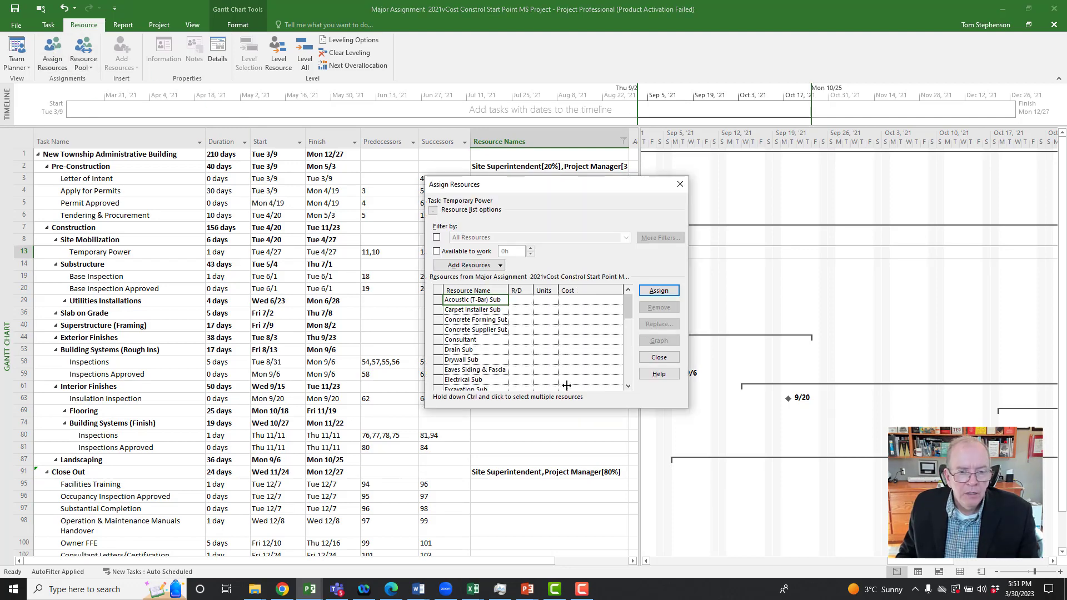
drag(627, 306, 626, 311)
click(488, 361)
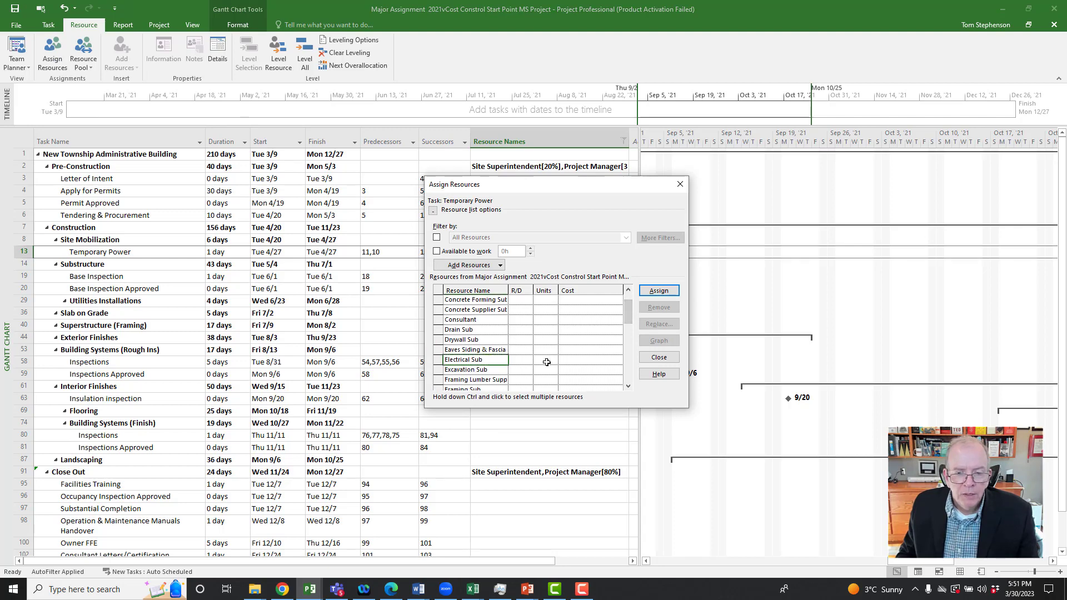
click(565, 360)
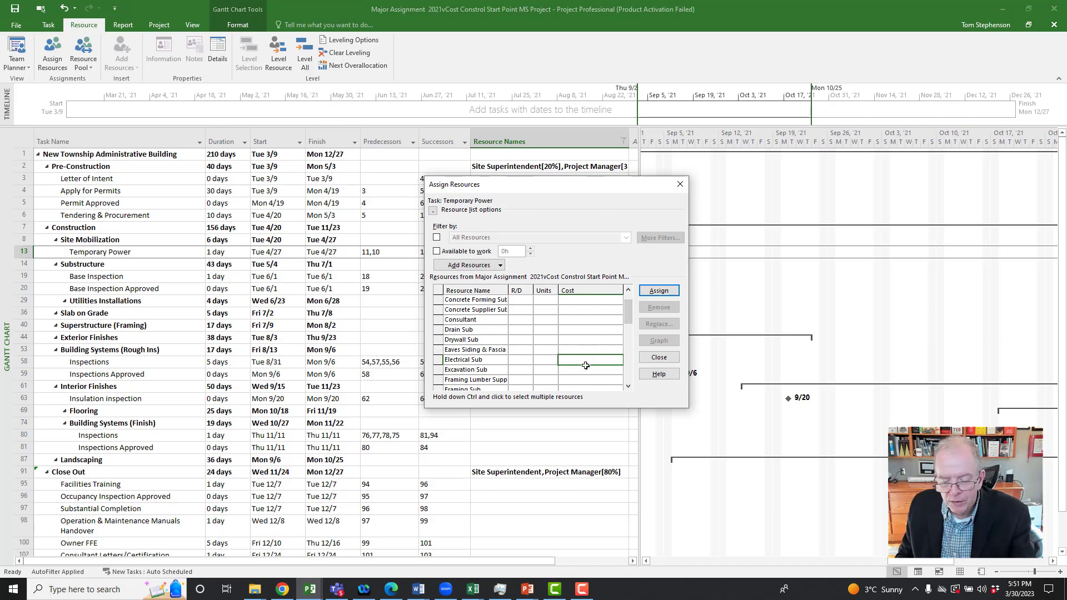
text(6)
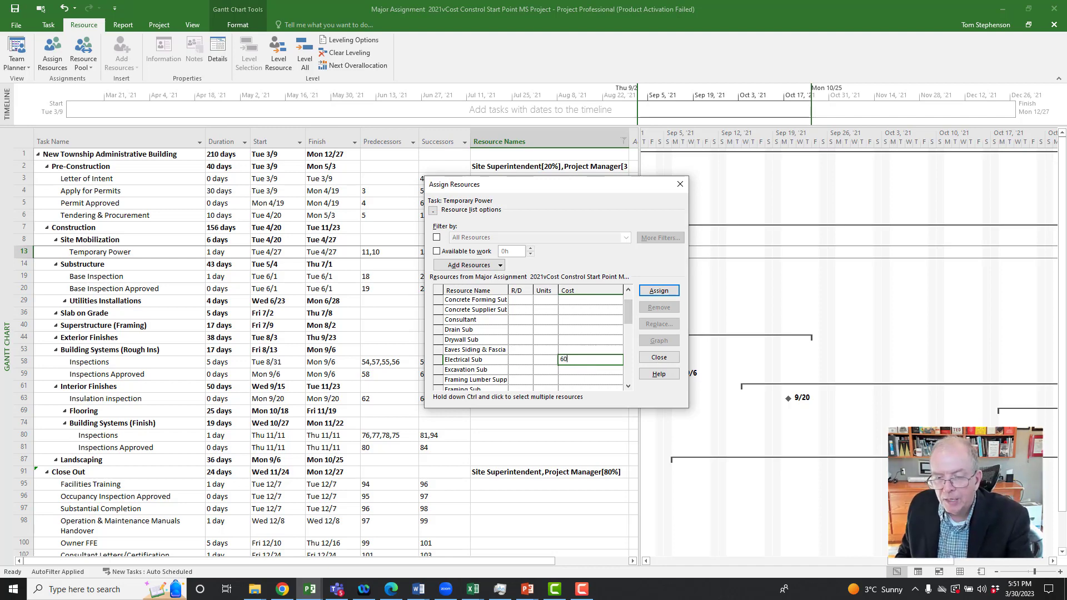
text(00)
click(647, 294)
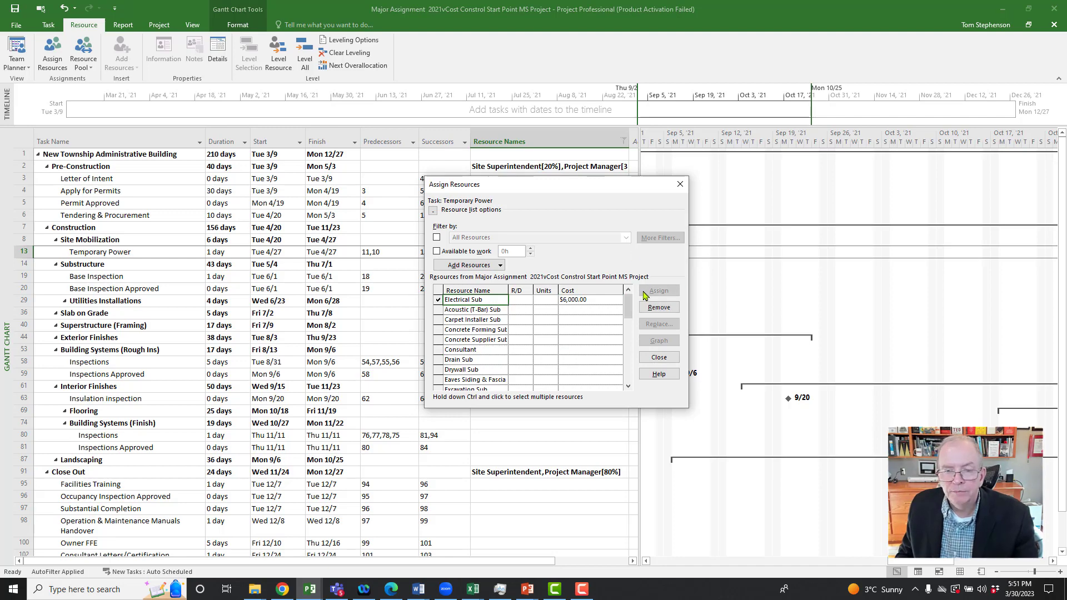
Step: Check the Base Inspection and Base Inspection Approved tasks, then the Construction summary task, for resource coverage
drag(578, 189, 738, 204)
click(138, 278)
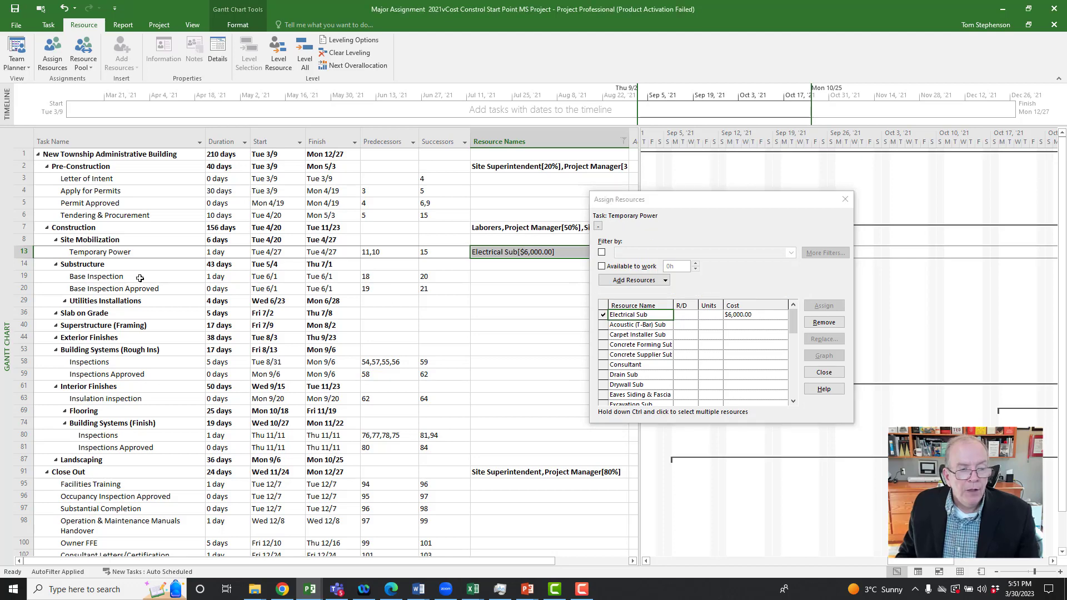
click(128, 289)
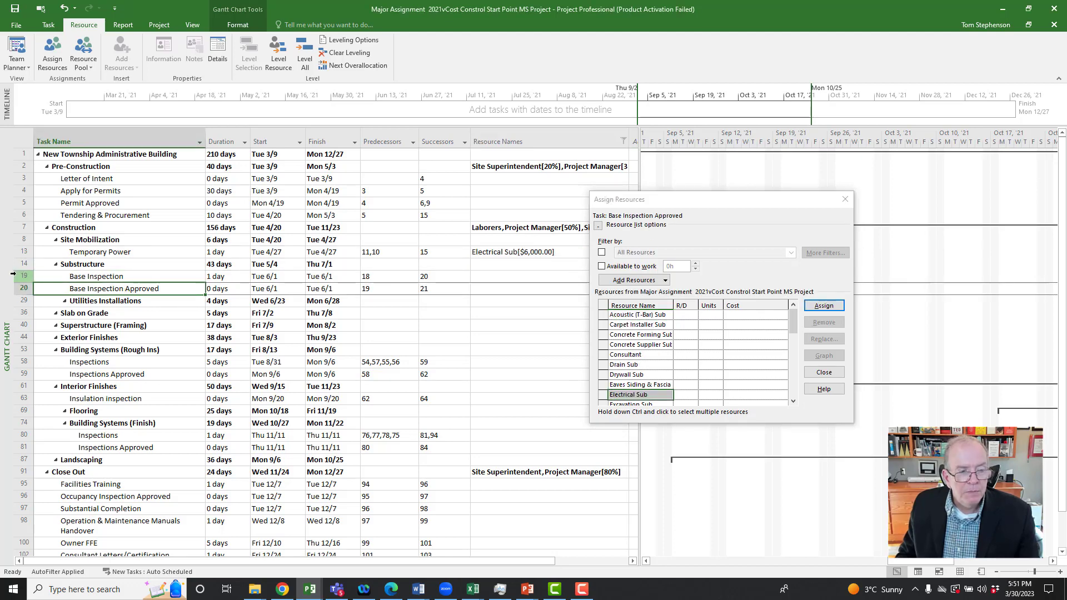
drag(20, 276, 21, 289)
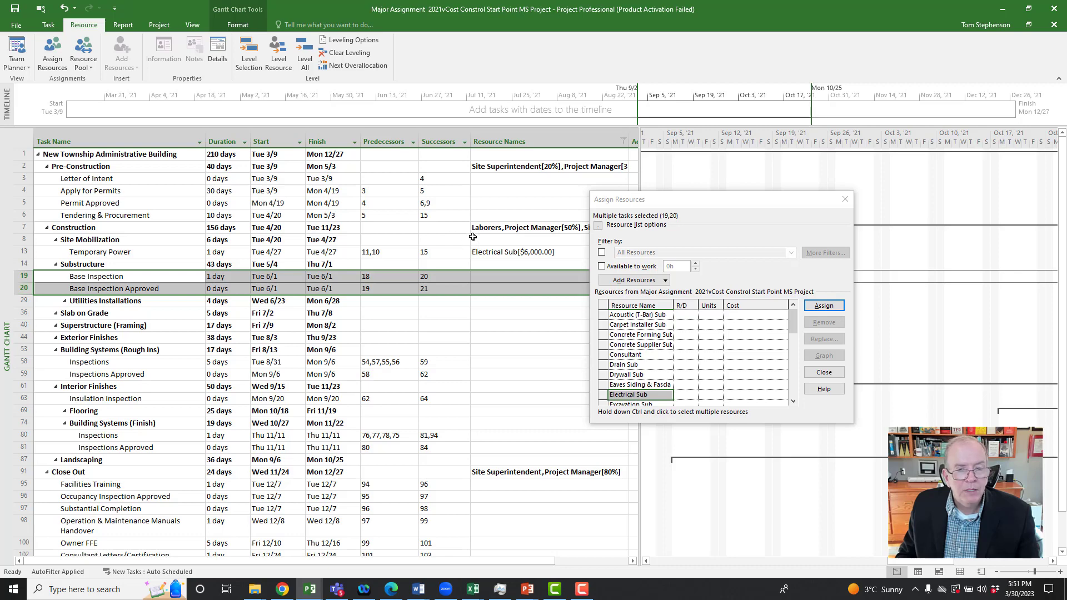
click(522, 231)
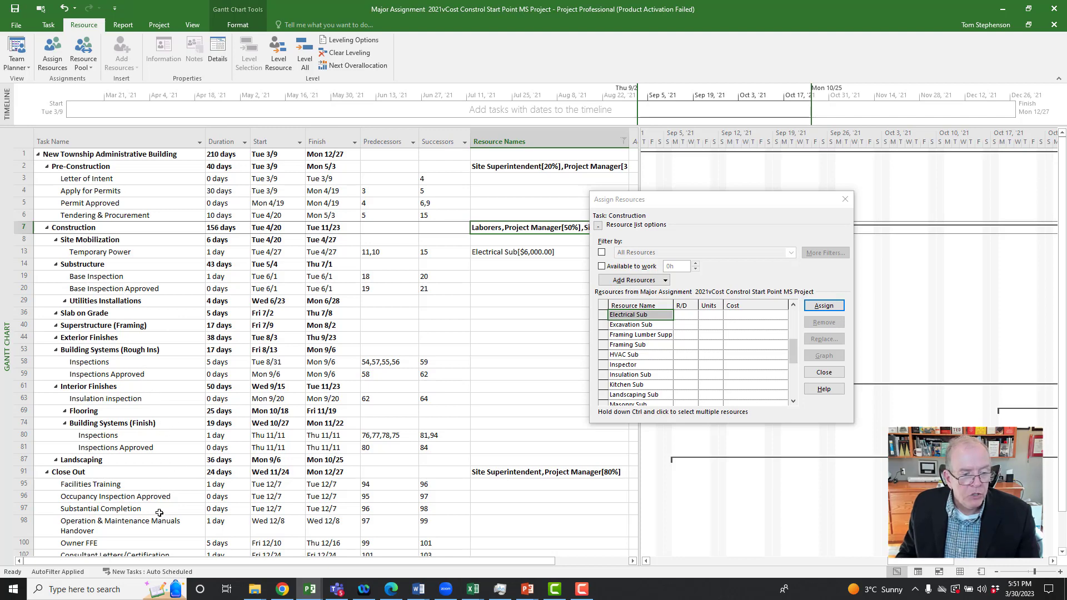
Step: Assign the HVAC Sub resource to the Facilities Training task under Close Out with a cost of $3,000
scroll(165, 509, down, 1)
drag(118, 451, 120, 455)
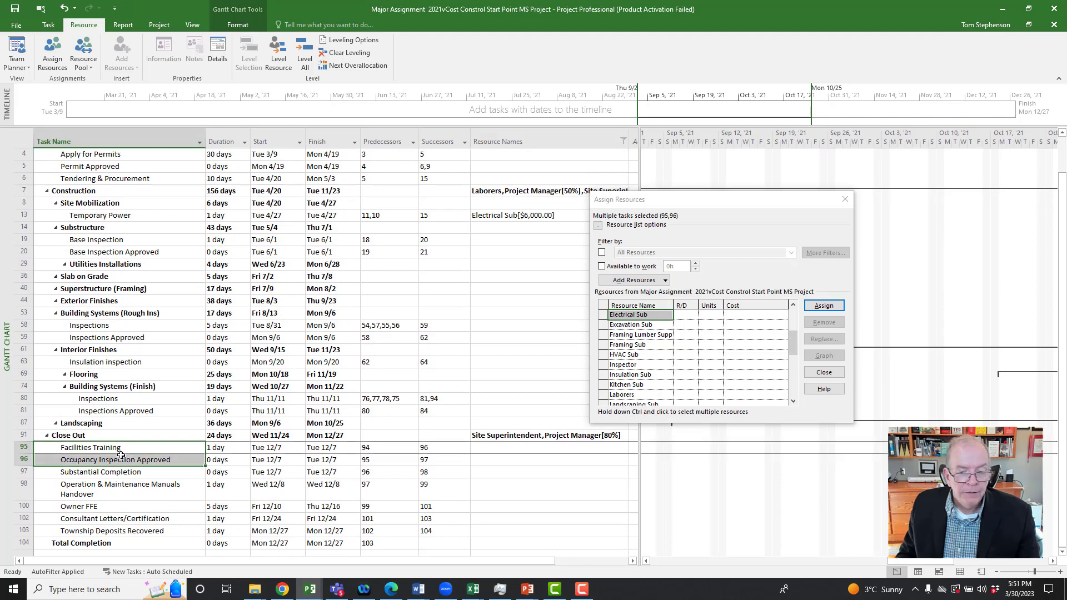
click(177, 449)
click(177, 449)
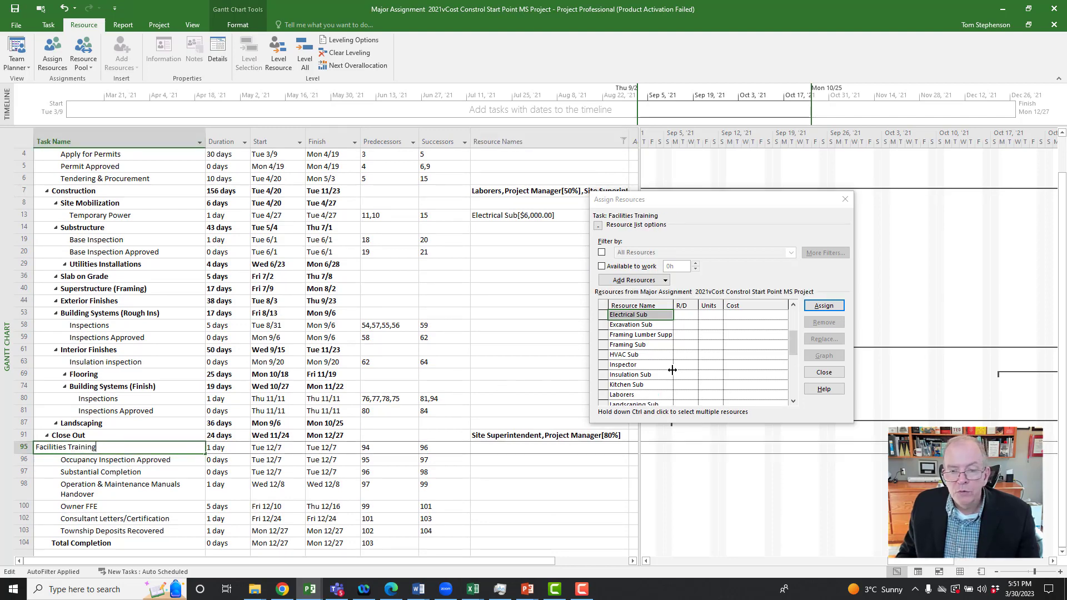
click(642, 358)
click(641, 359)
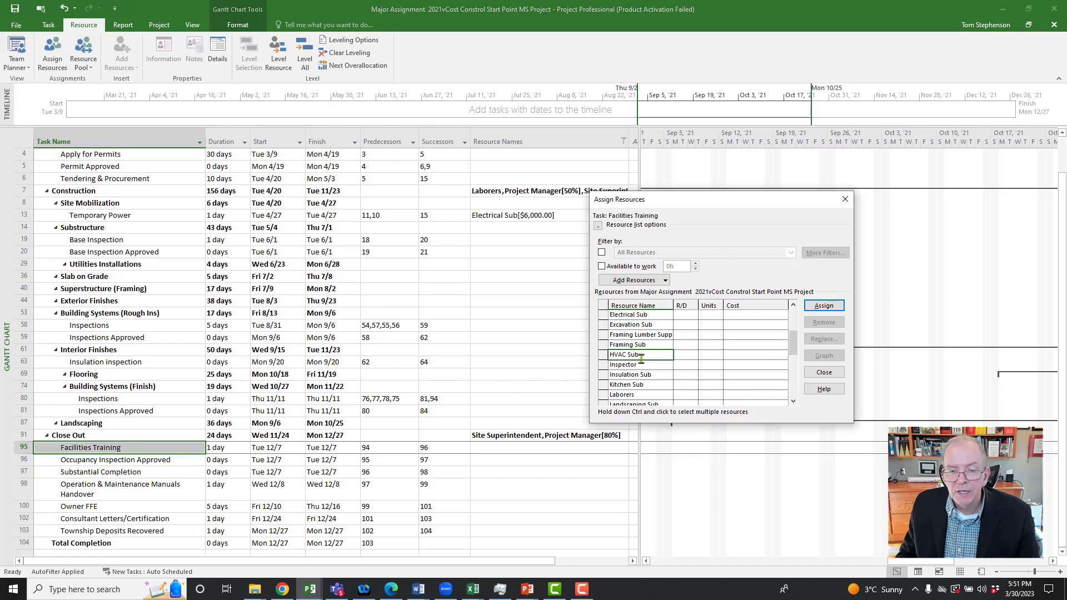
click(813, 307)
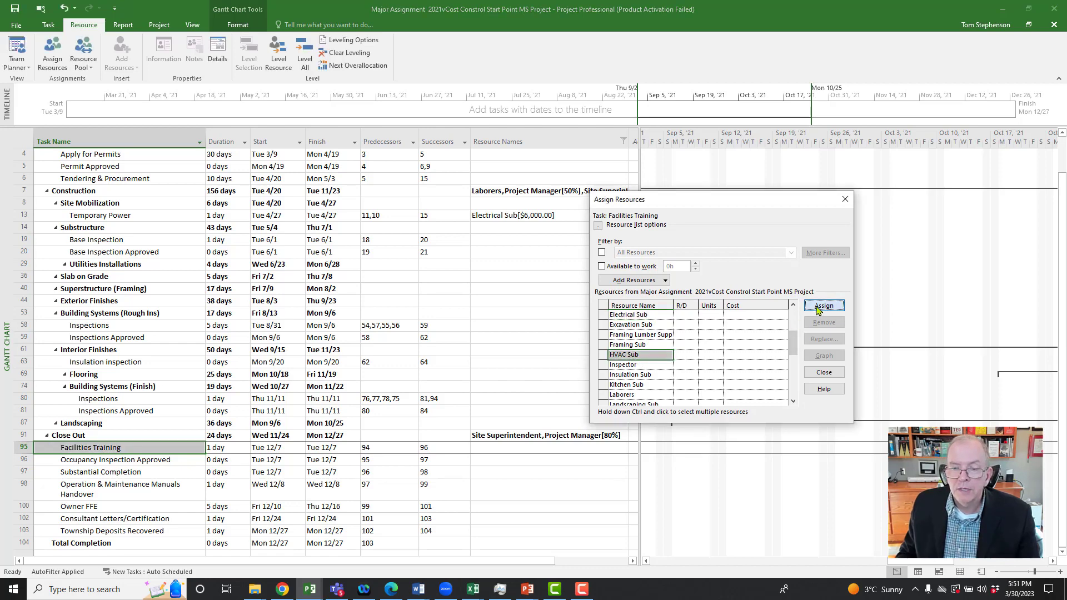
click(742, 316)
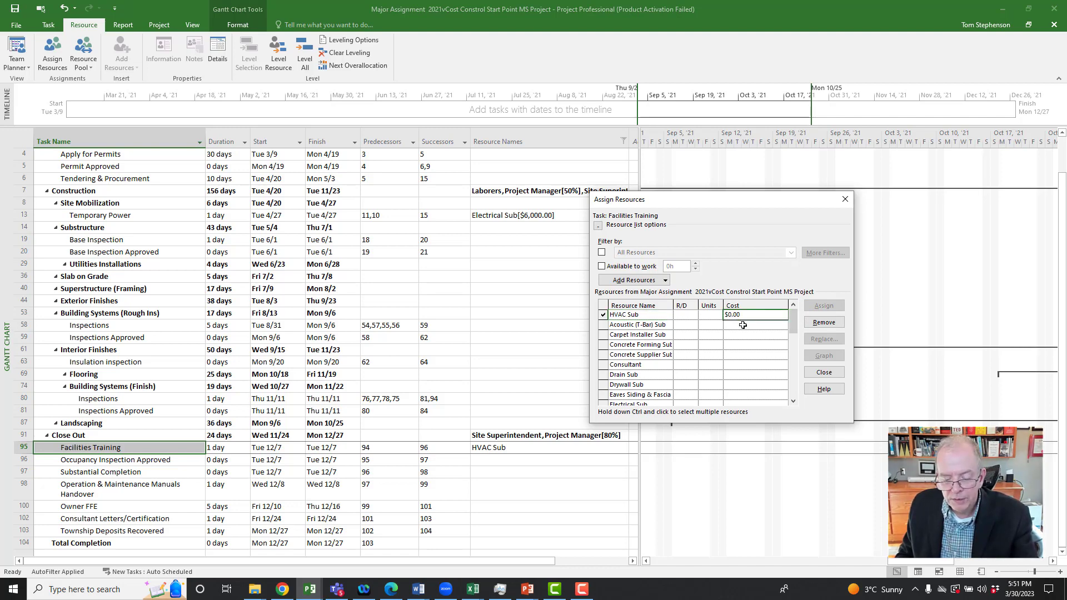
text(3)
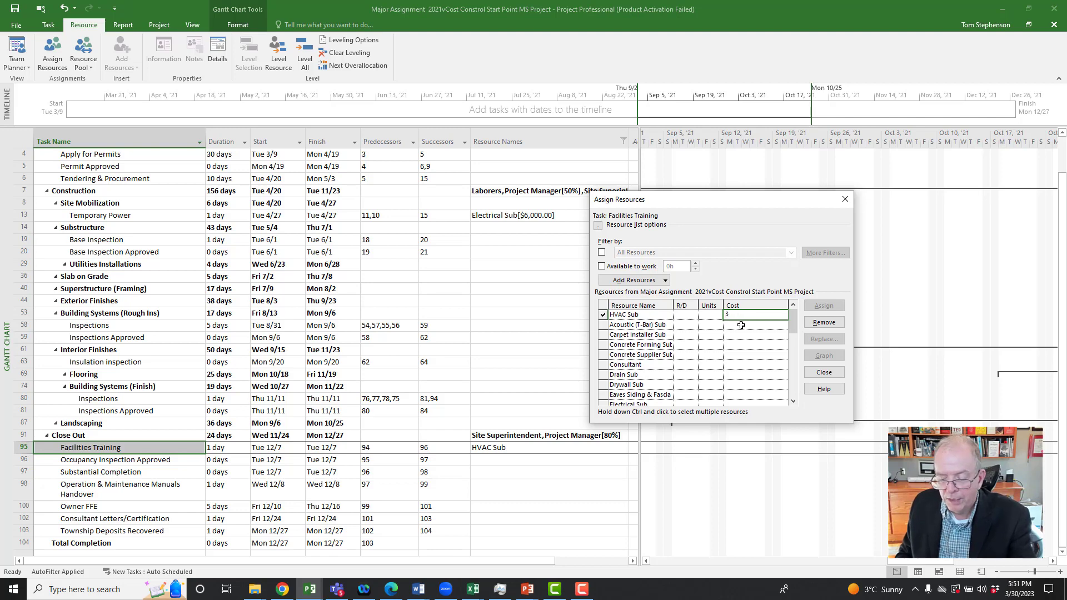
text(,000)
click(751, 339)
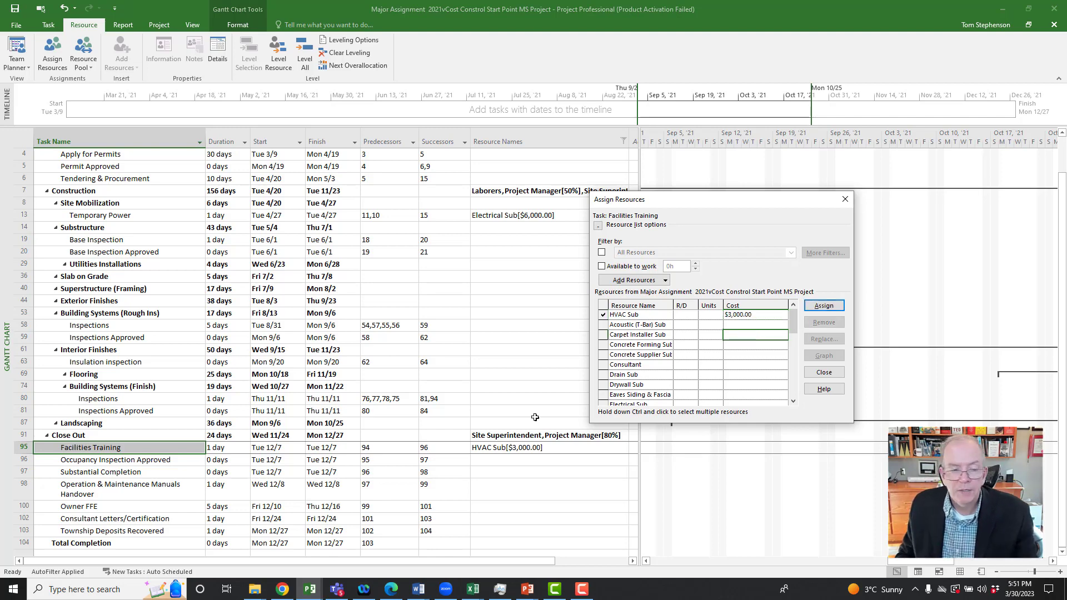
Step: Review the remaining Close Out tasks without resources, from Substantial Completion to Township Deposits Recovered, and finish assigning resources
click(170, 472)
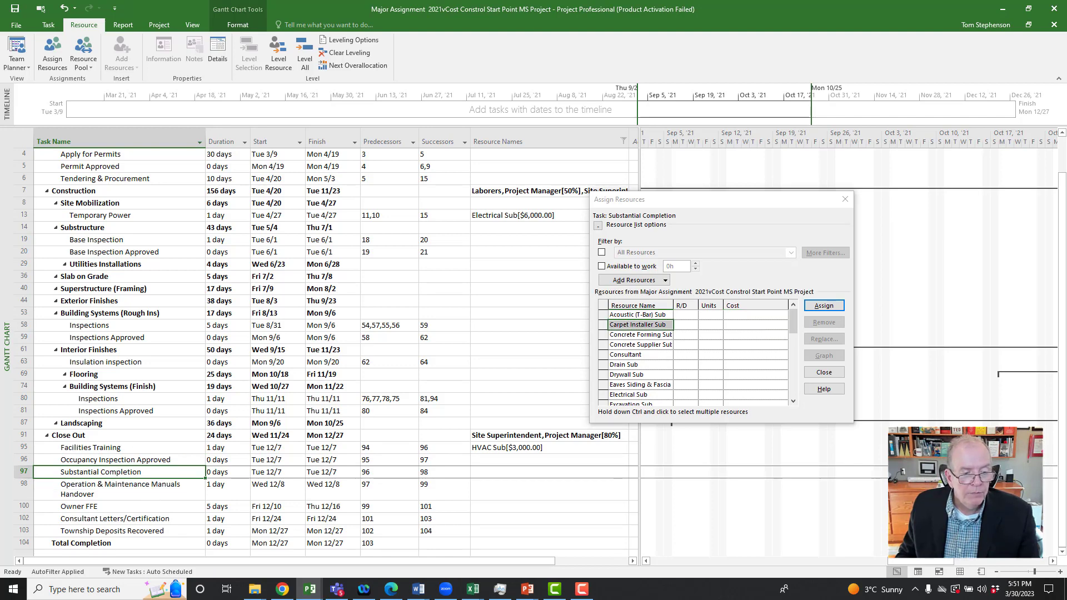
click(164, 499)
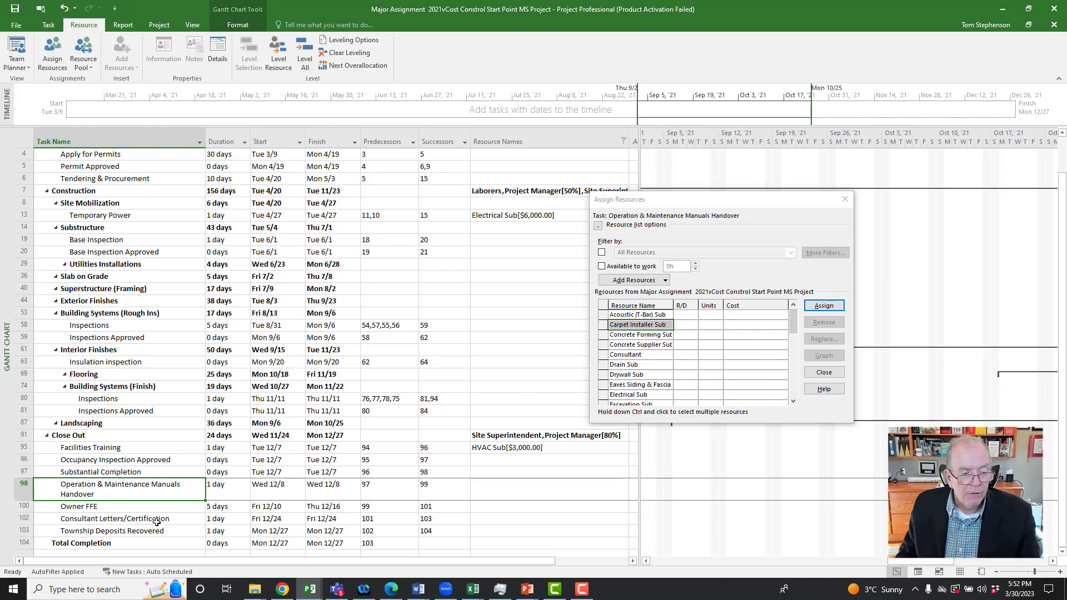
click(157, 520)
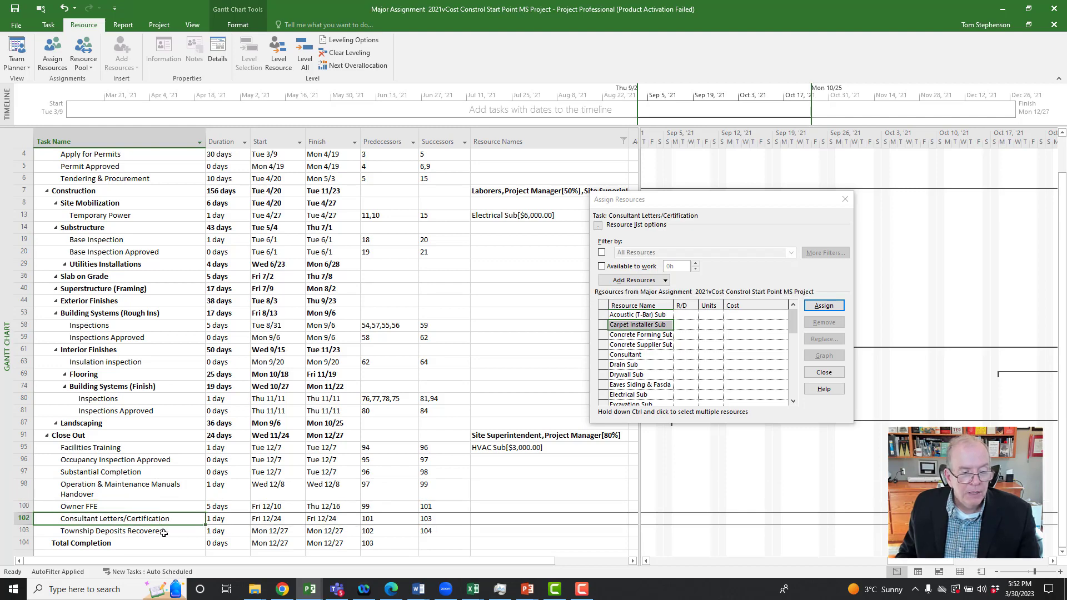
click(164, 532)
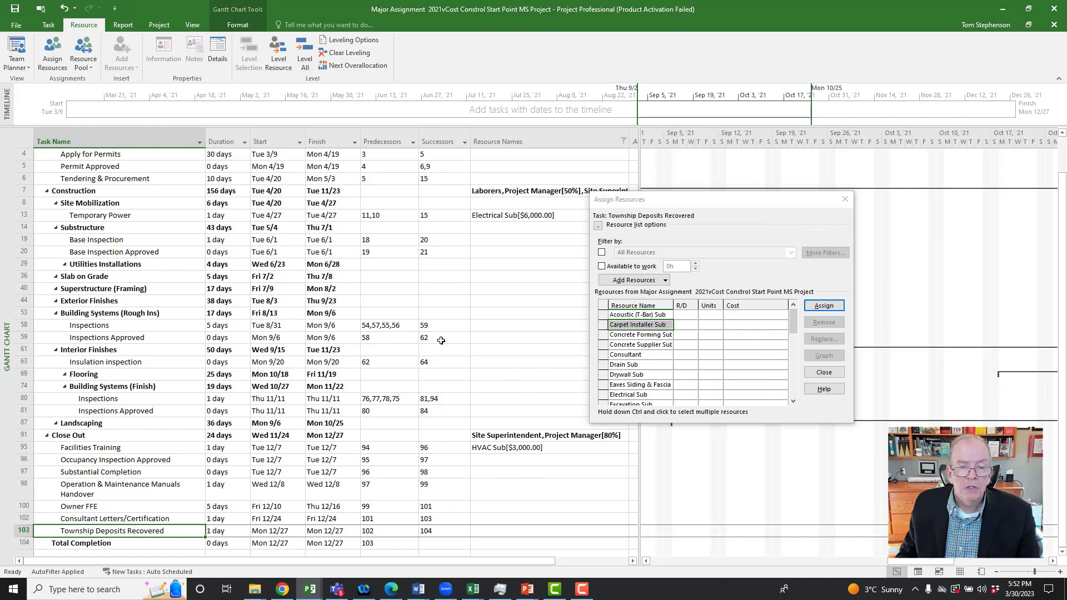
click(844, 202)
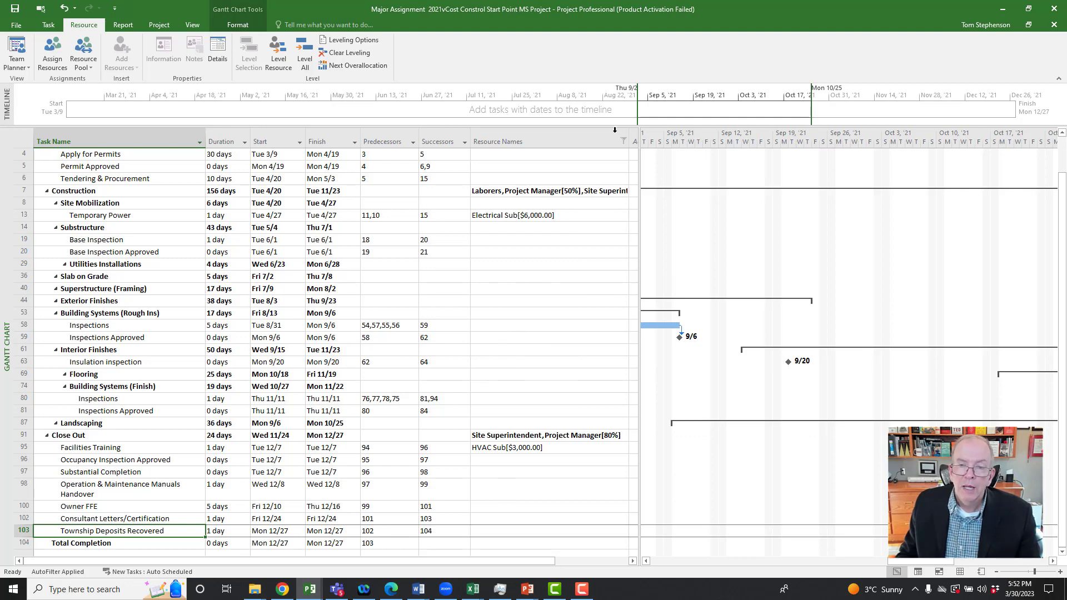
Step: Reset the Resource Names filter to include all values and look over the resource assignments in the full task list
click(623, 141)
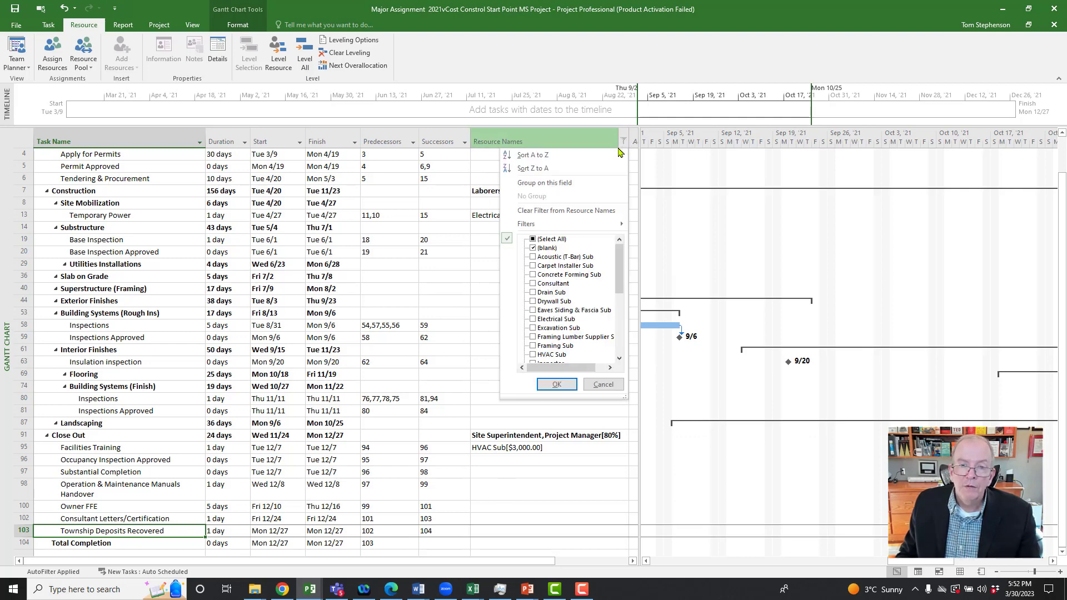
click(533, 240)
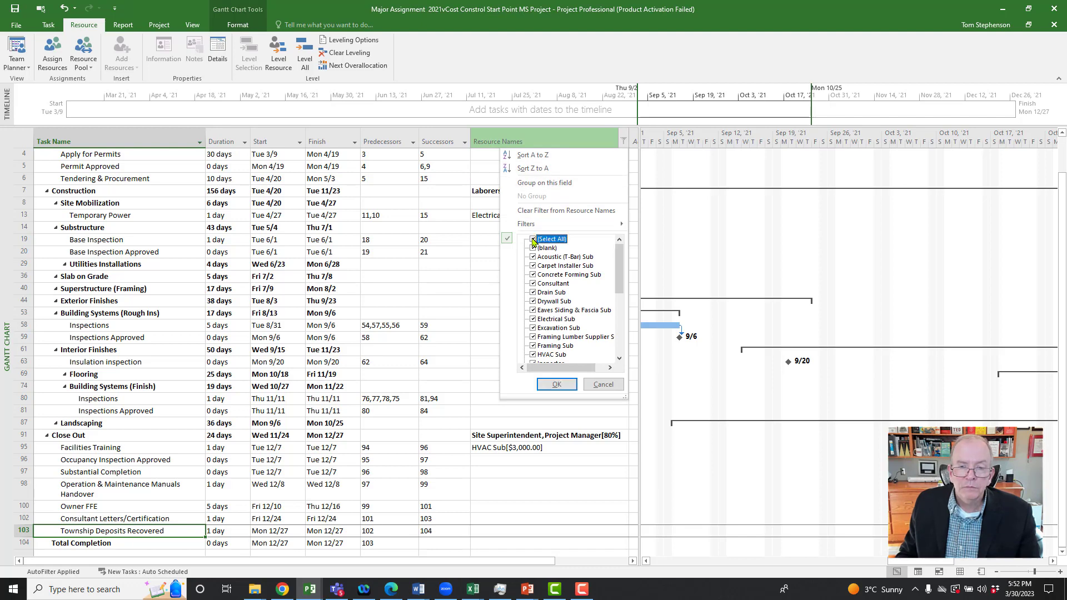
click(556, 384)
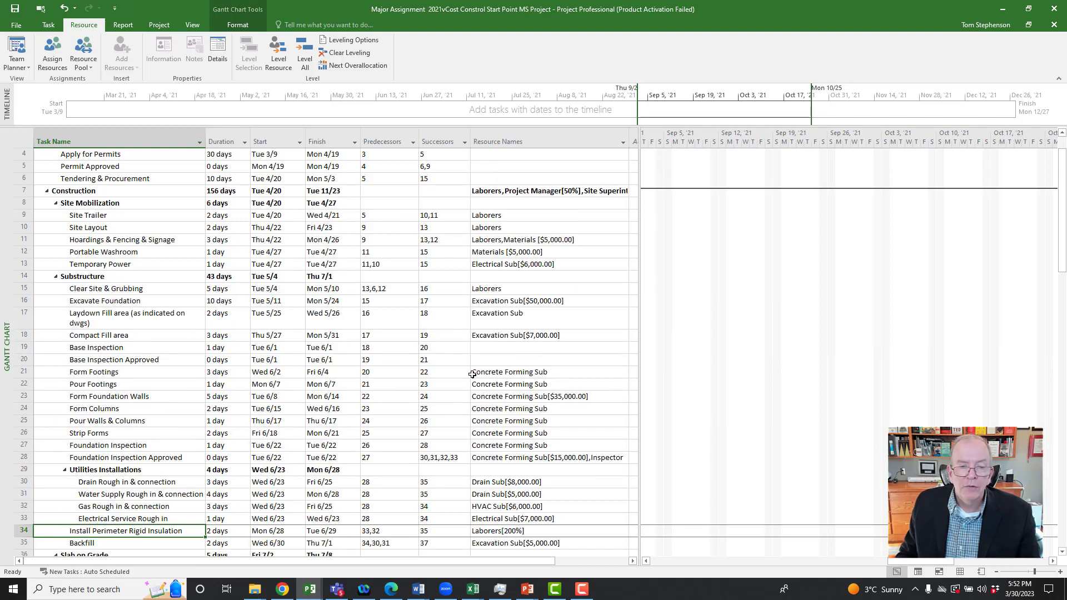
scroll(472, 374, down, 4)
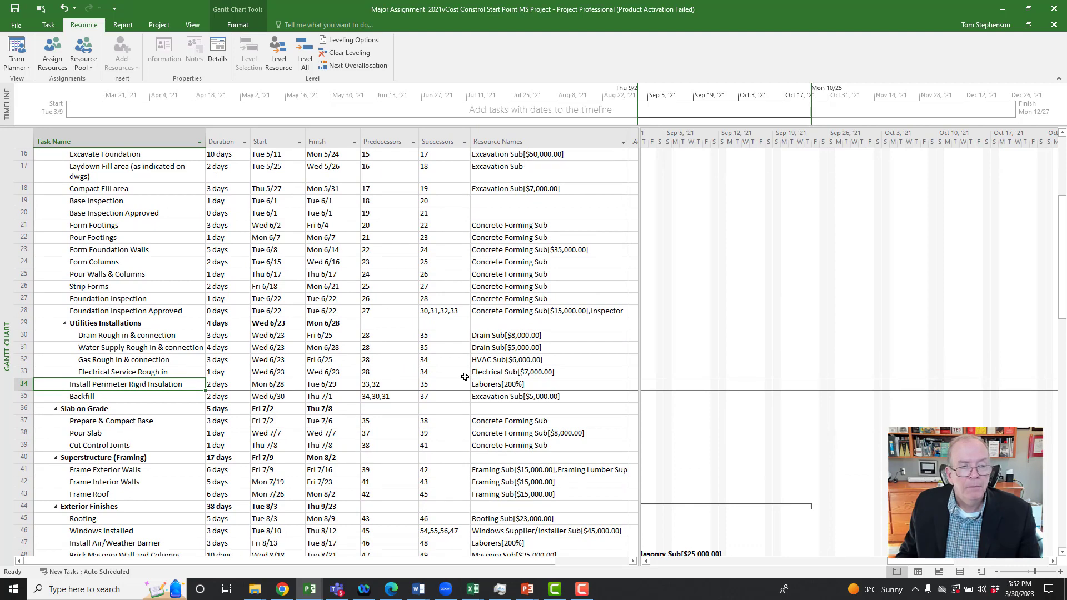
scroll(464, 377, down, 7)
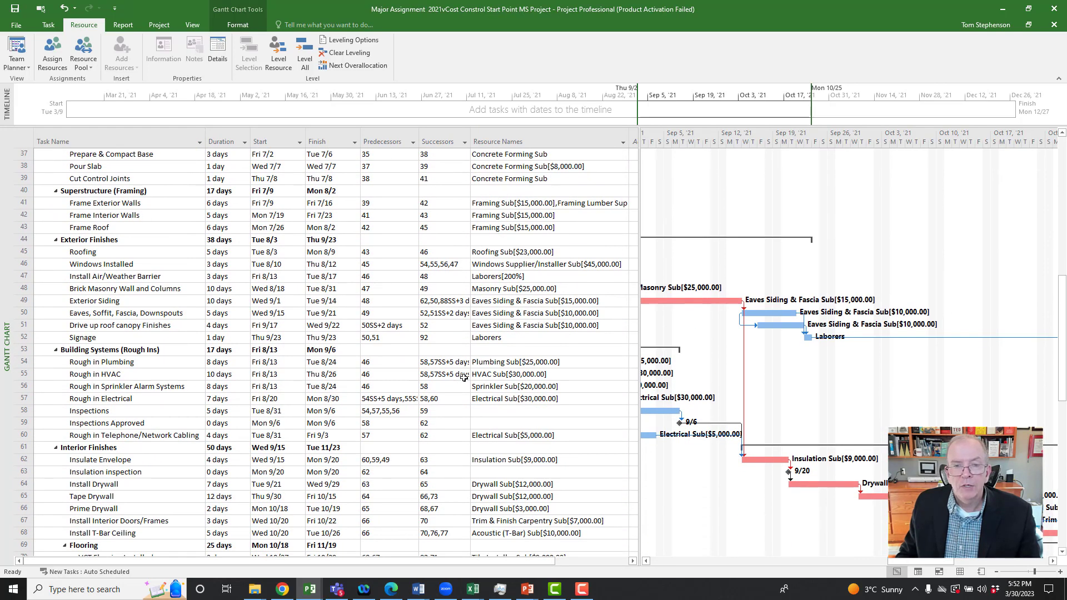
scroll(370, 293, up, 11)
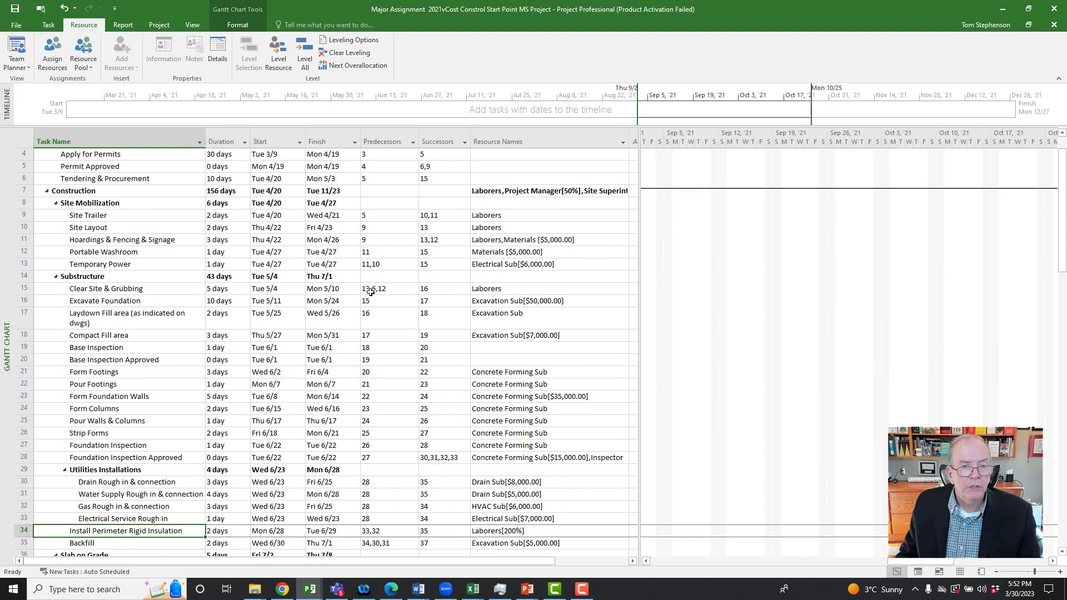
scroll(370, 293, up, 1)
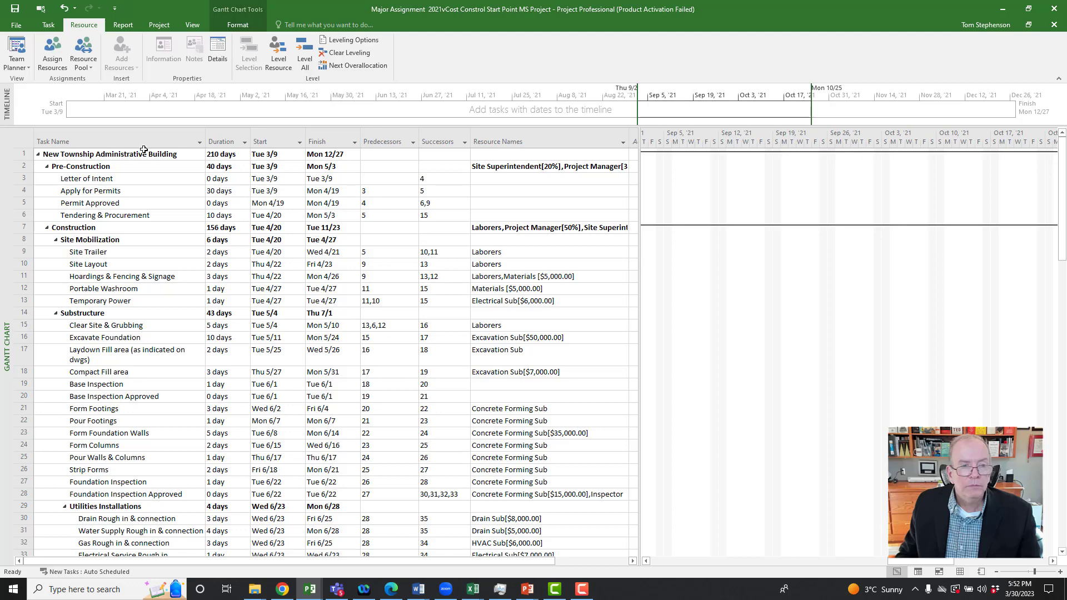
Step: Switch the task table from Entry to Cost and check the total cost of the New Township Administrative Building
click(24, 141)
right_click(28, 143)
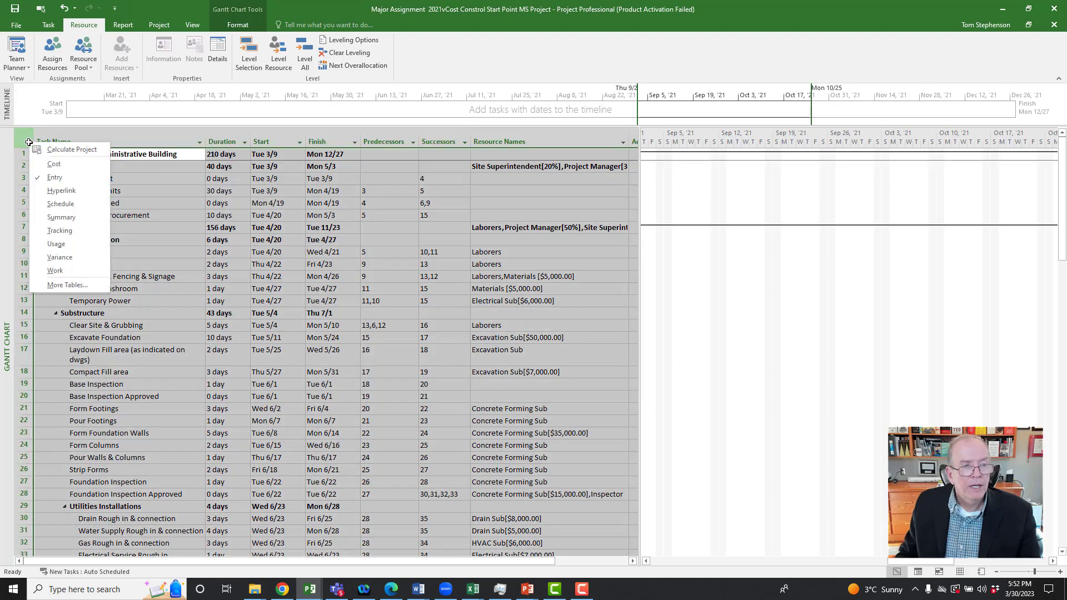
click(48, 168)
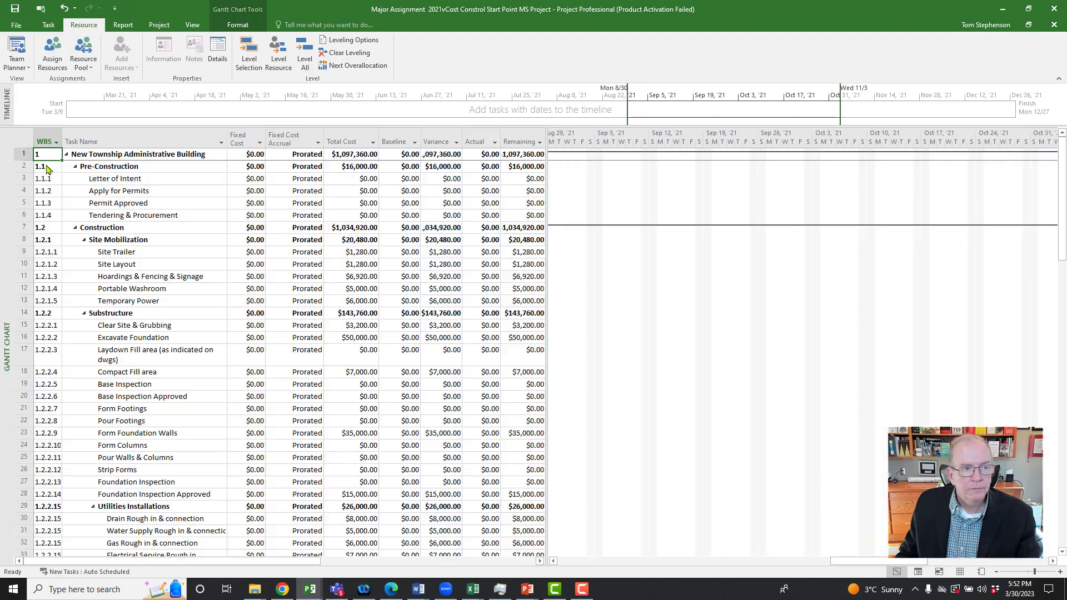
click(359, 155)
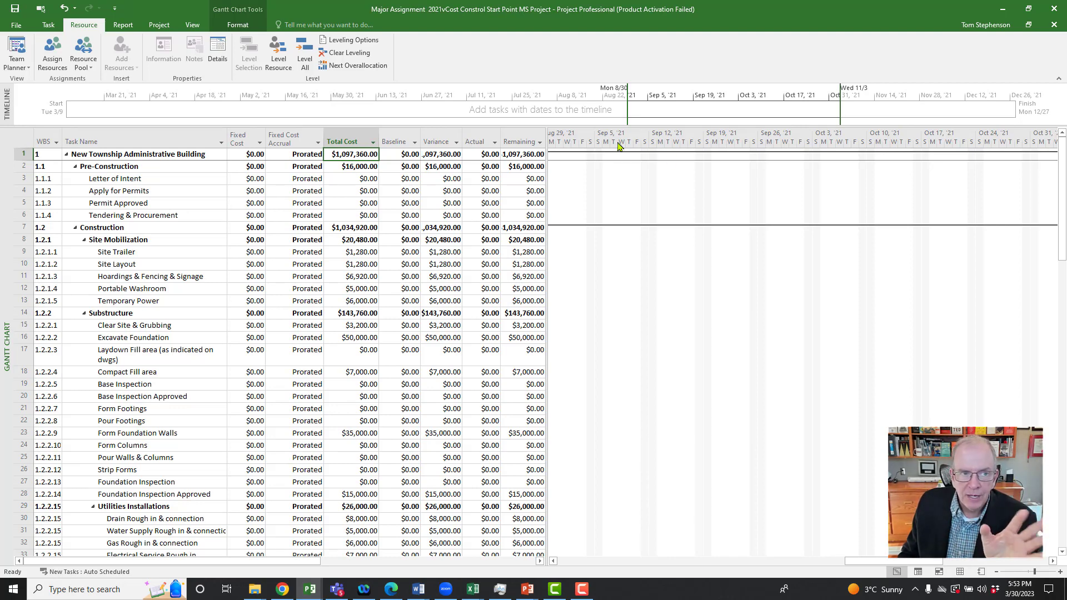
Step: Set the project's start date to Monday, May 22, 2023 in the project information
click(155, 27)
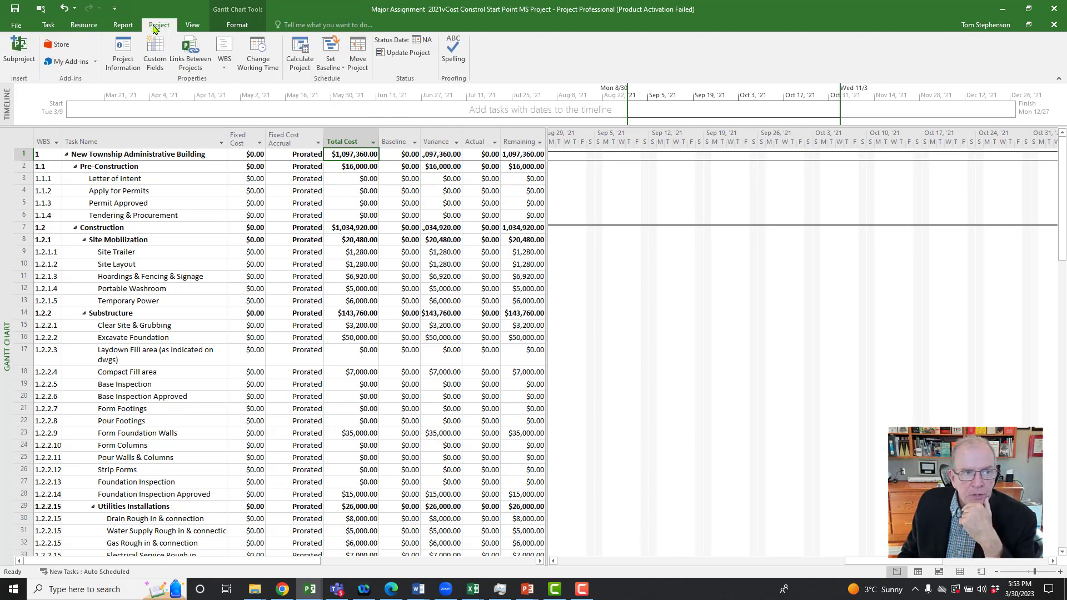
click(120, 49)
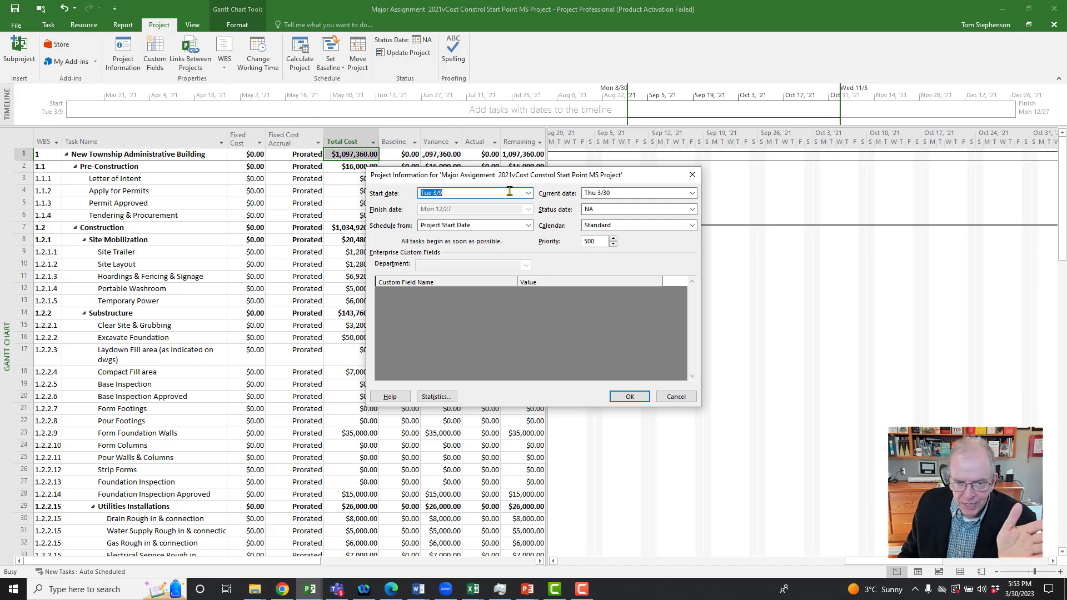
click(528, 194)
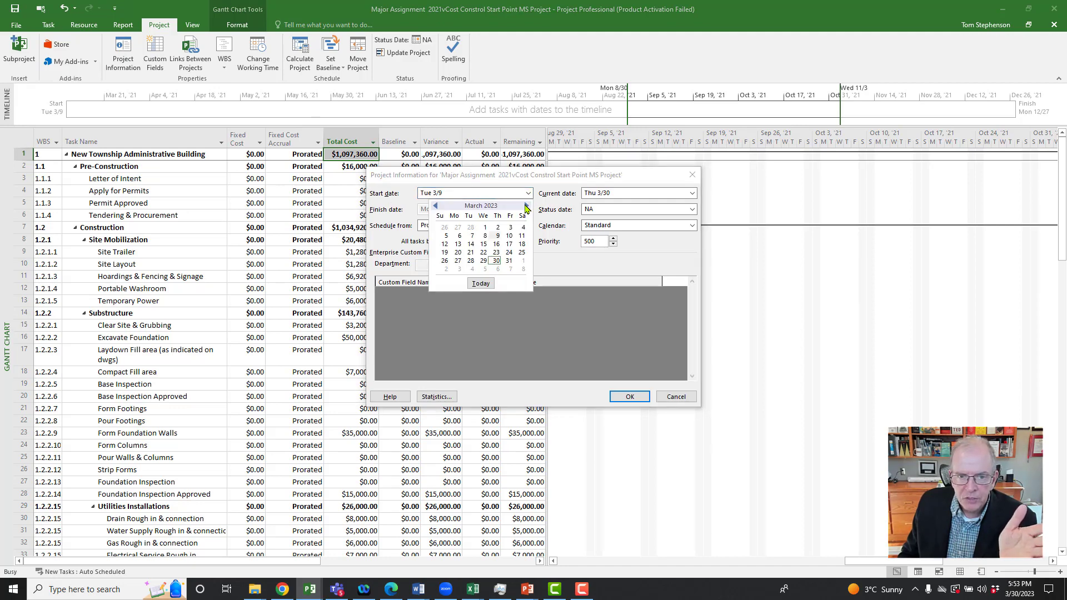
click(525, 206)
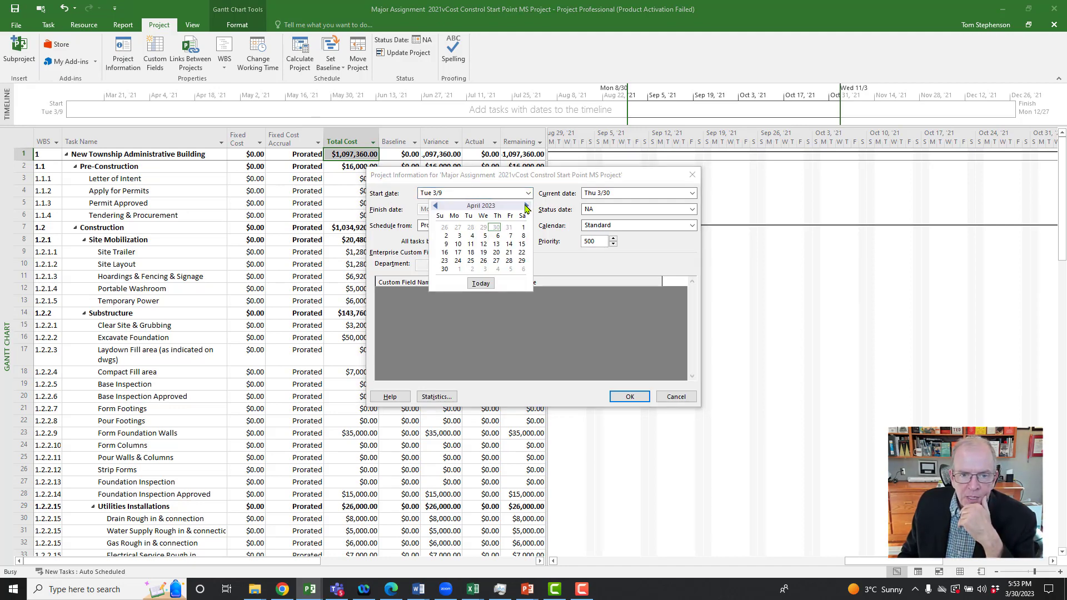
click(526, 206)
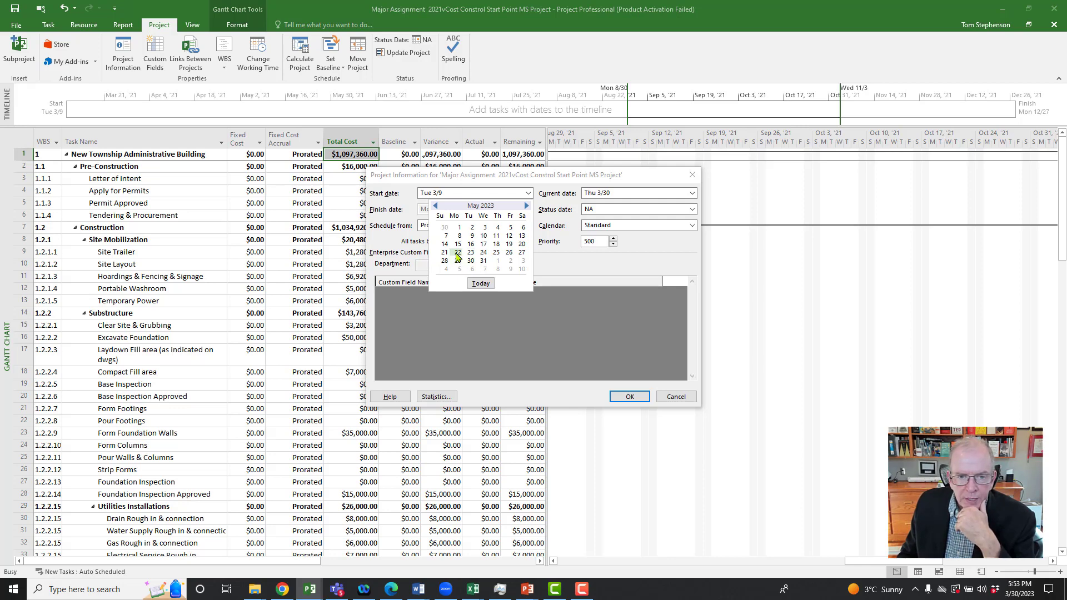
click(457, 254)
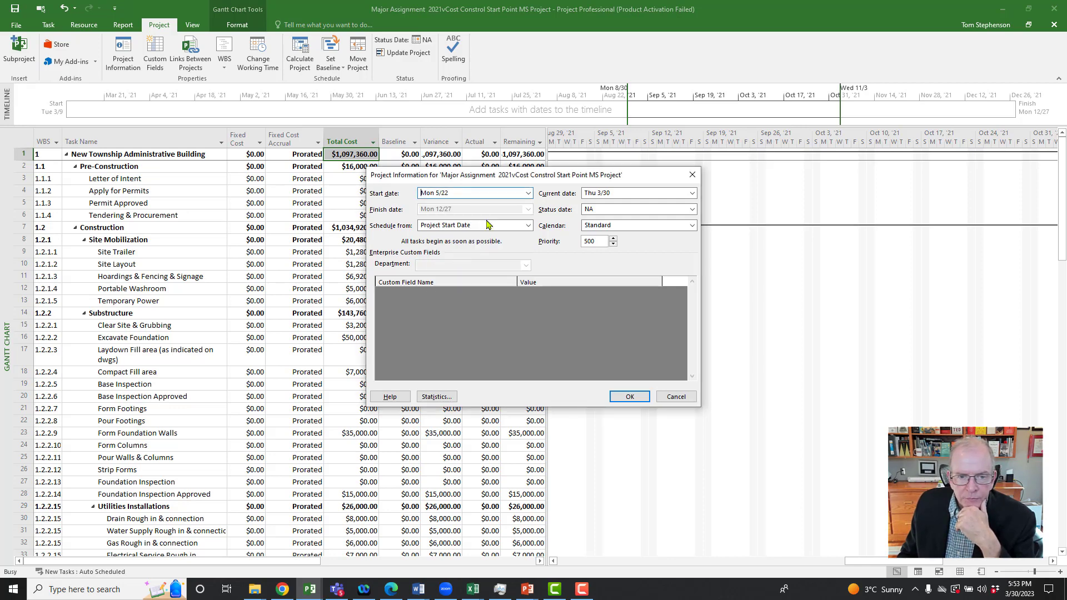
click(630, 397)
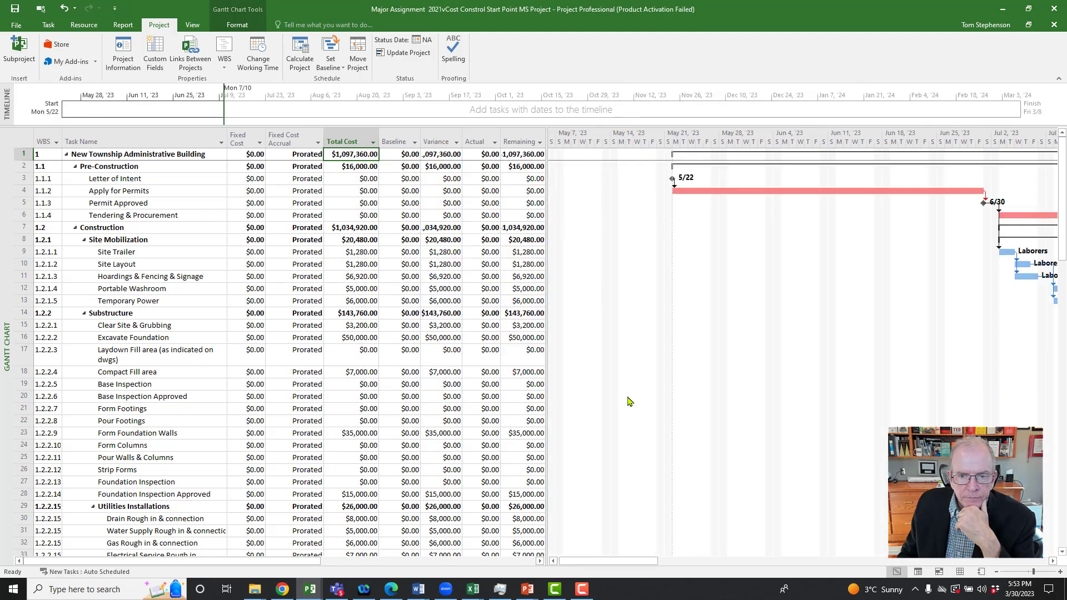
Step: Locate the Hardscape (curbs, sidewalks, paving) task under Landscaping and examine when its bar falls in the Gantt chart
drag(591, 560, 753, 524)
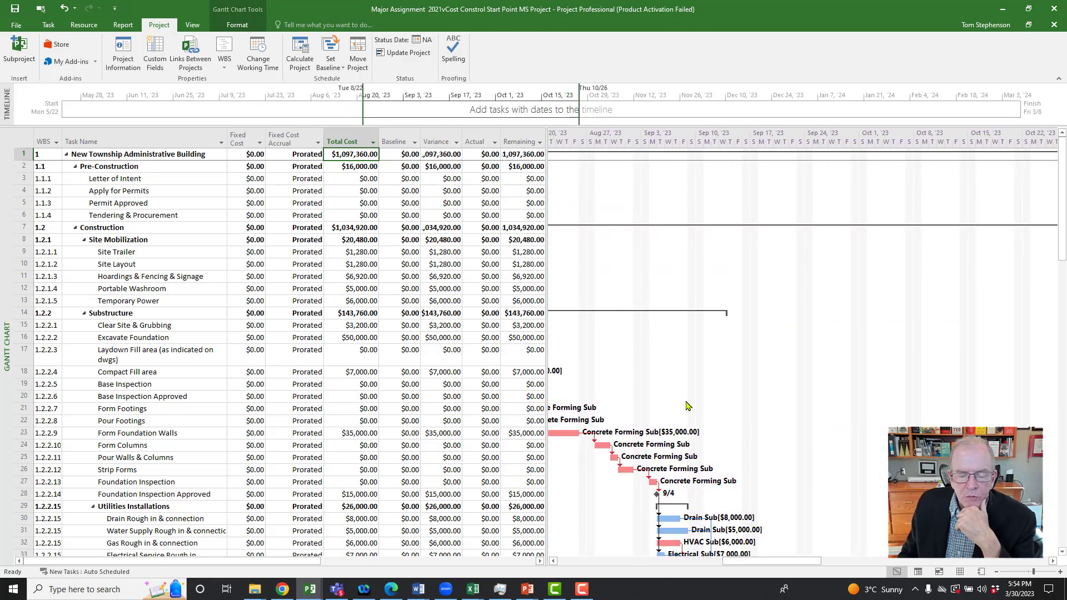
scroll(688, 405, down, 4)
scroll(681, 399, down, 5)
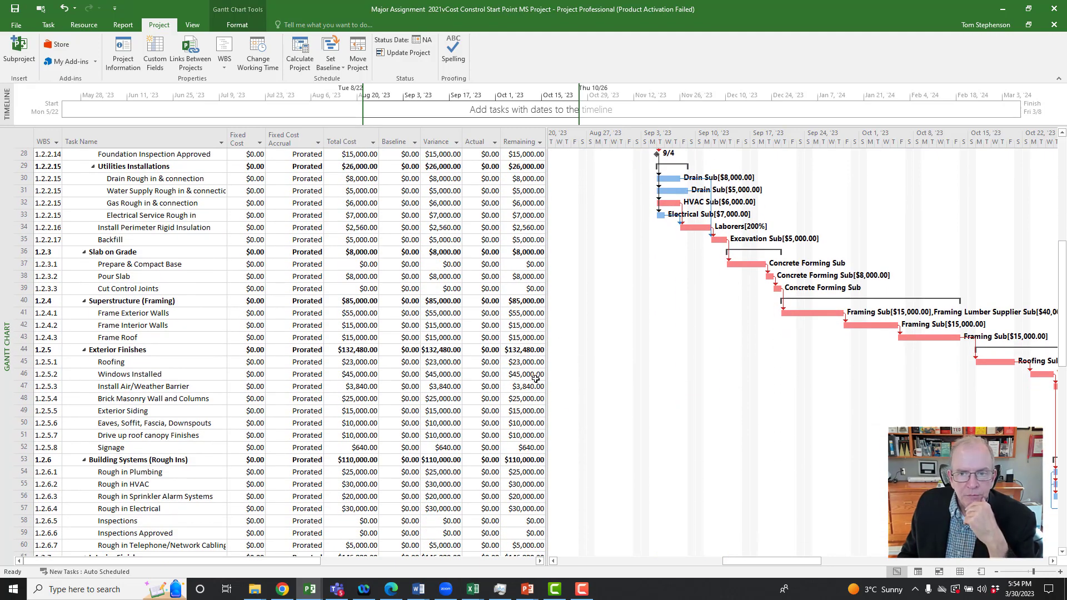
drag(734, 566, 759, 566)
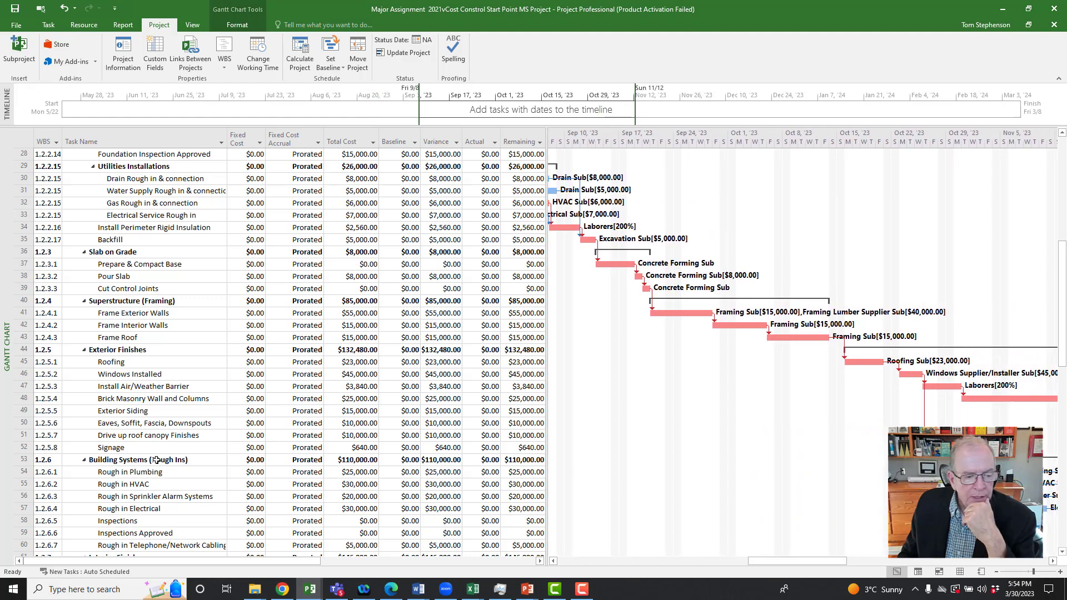
scroll(132, 441, down, 7)
scroll(132, 441, down, 6)
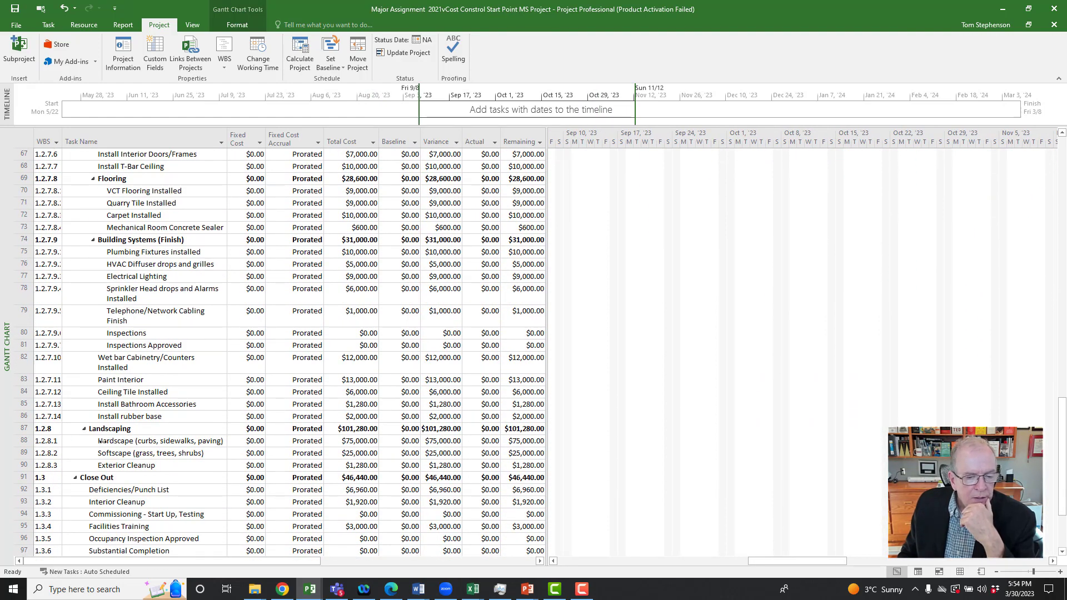
click(127, 442)
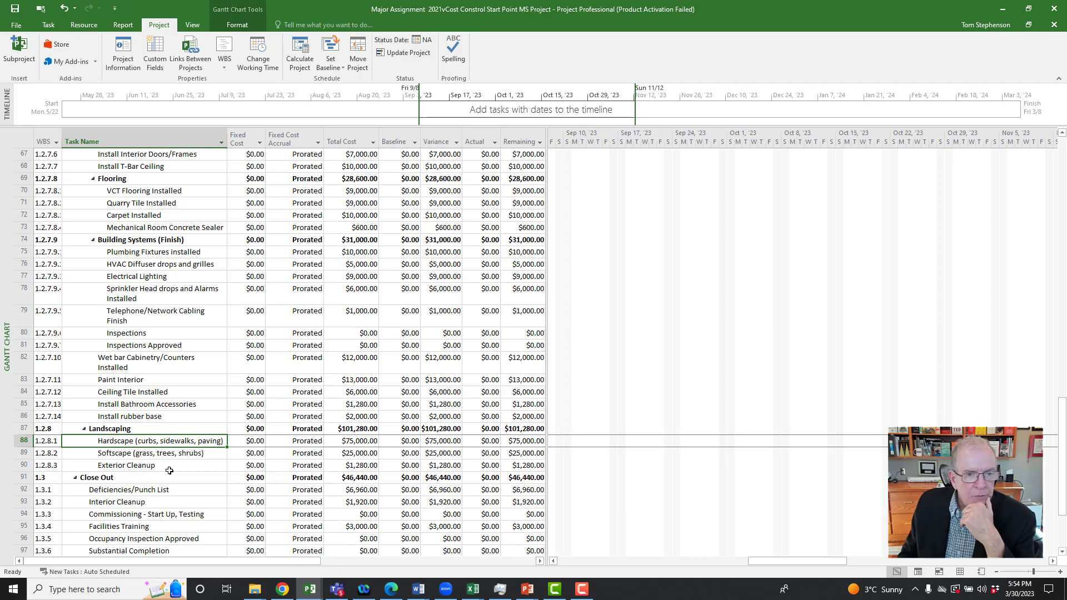
click(237, 24)
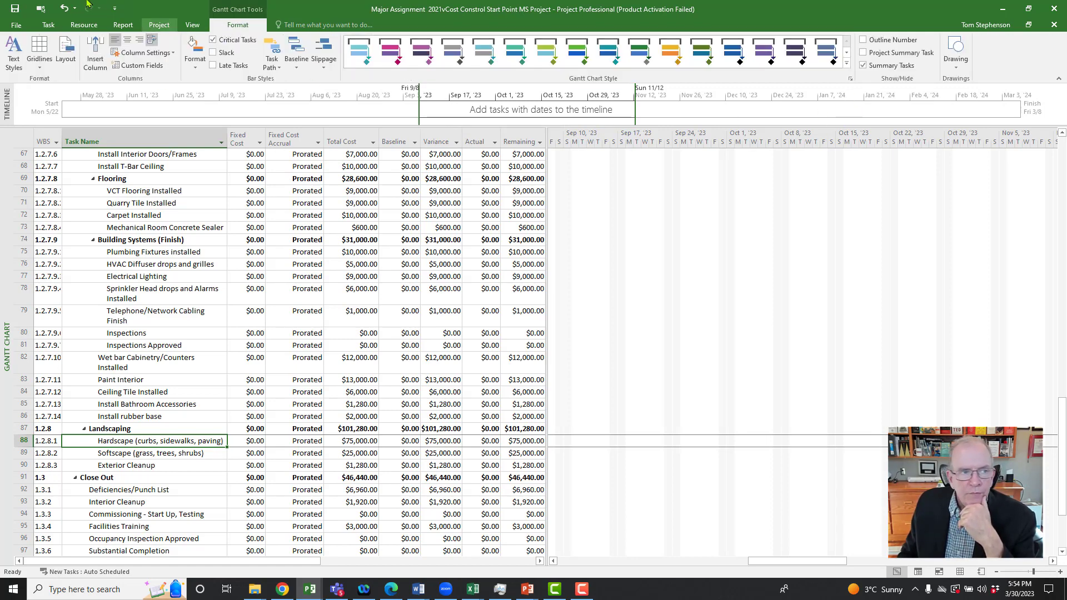
click(44, 25)
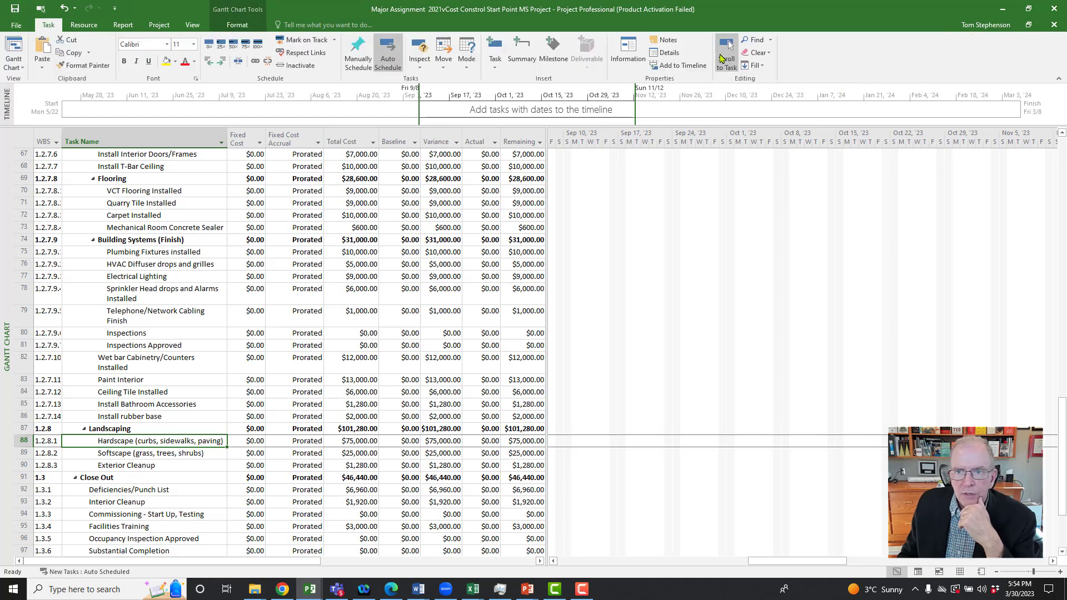
click(726, 55)
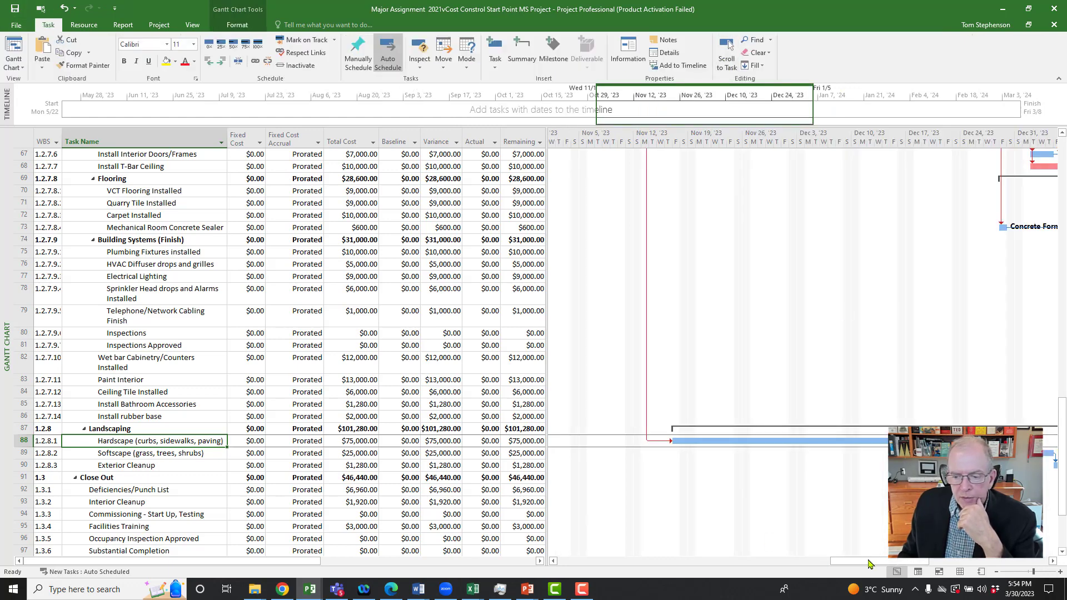
drag(869, 562, 596, 524)
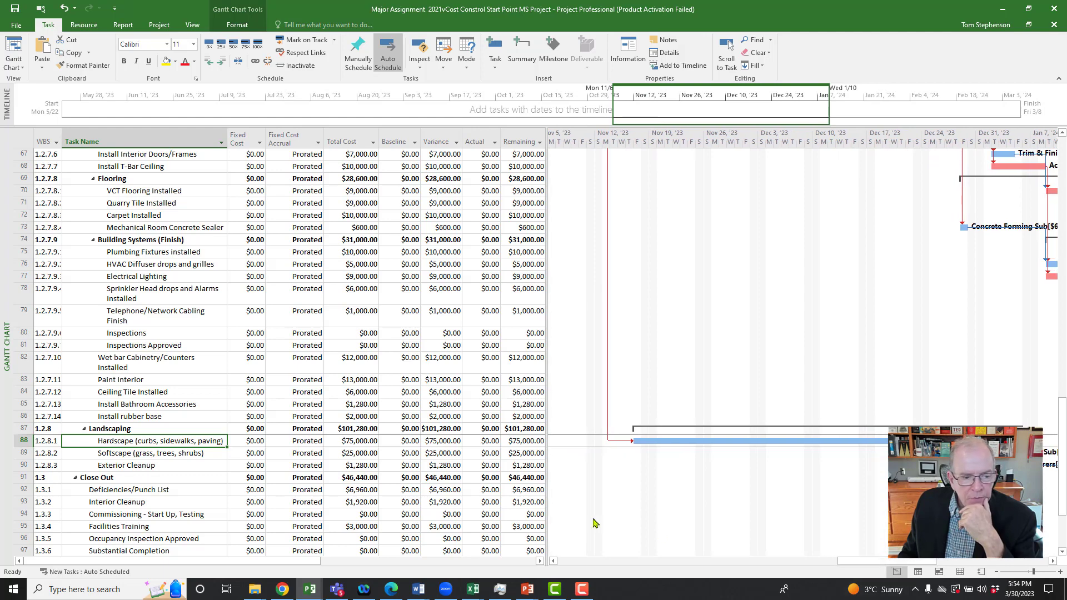
Step: Check the timing of the Softscape task and the Close Out tasks in the Gantt chart
click(160, 456)
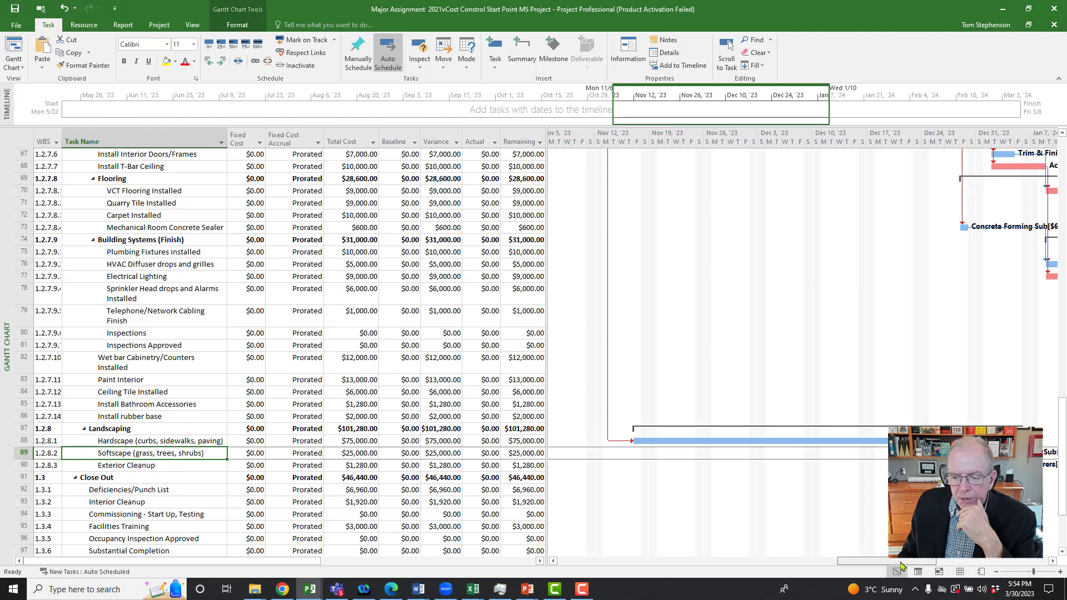
drag(902, 561, 1003, 573)
scroll(796, 516, down, 4)
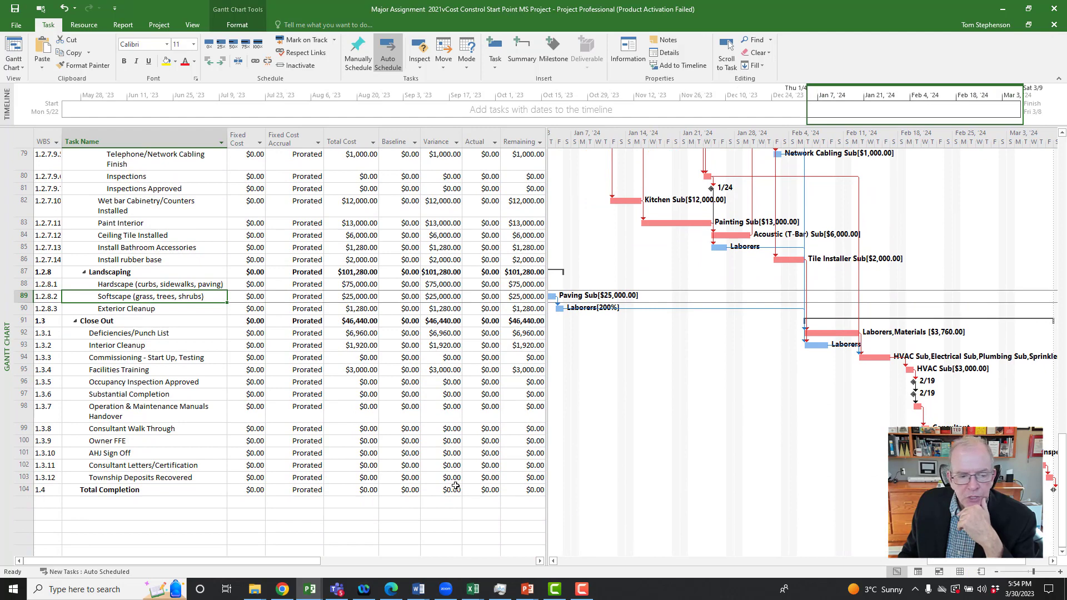
Step: Switch the task table from Cost to Entry and check the Total Completion milestone's start date
click(16, 137)
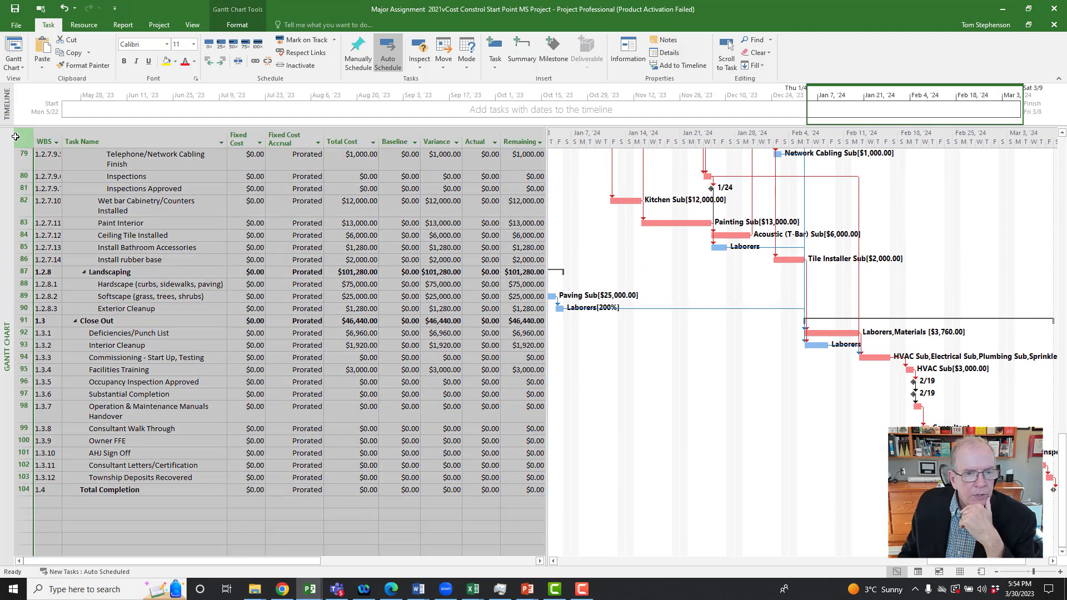
right_click(16, 137)
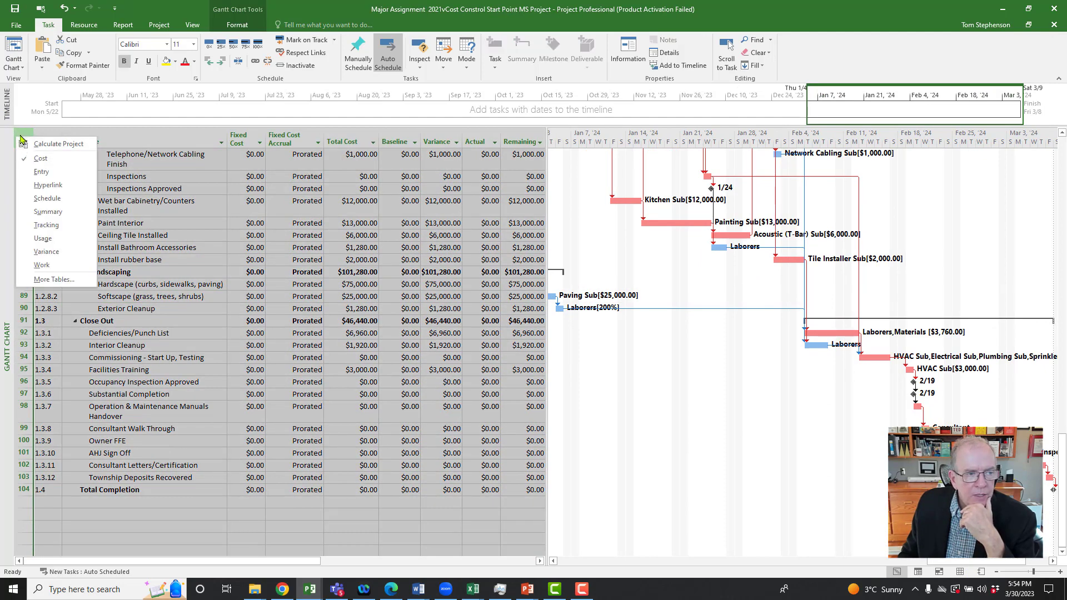
click(41, 173)
scroll(194, 262, down, 9)
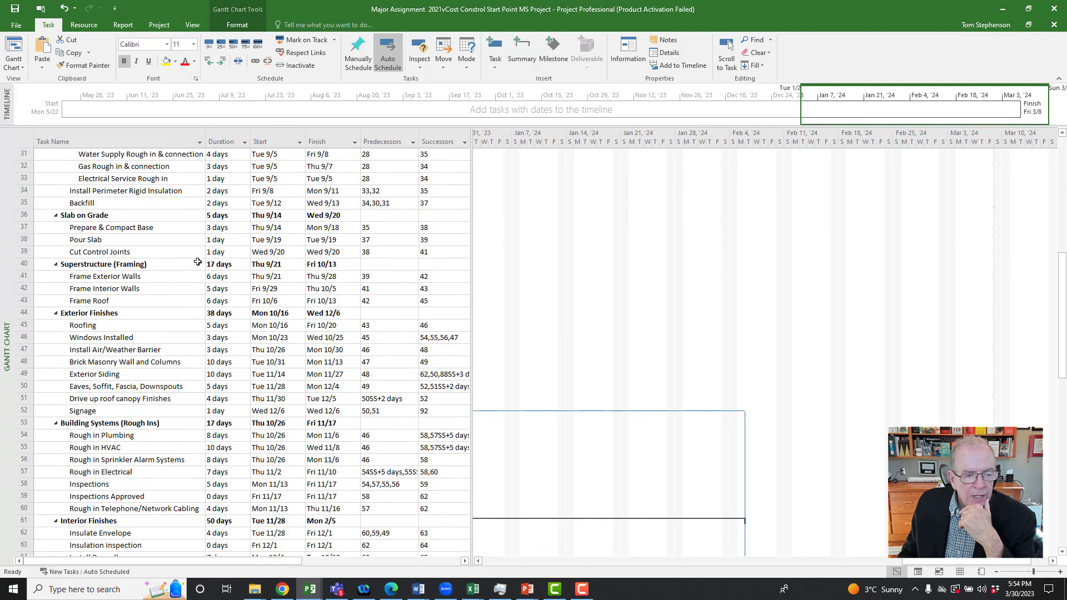
scroll(197, 262, down, 15)
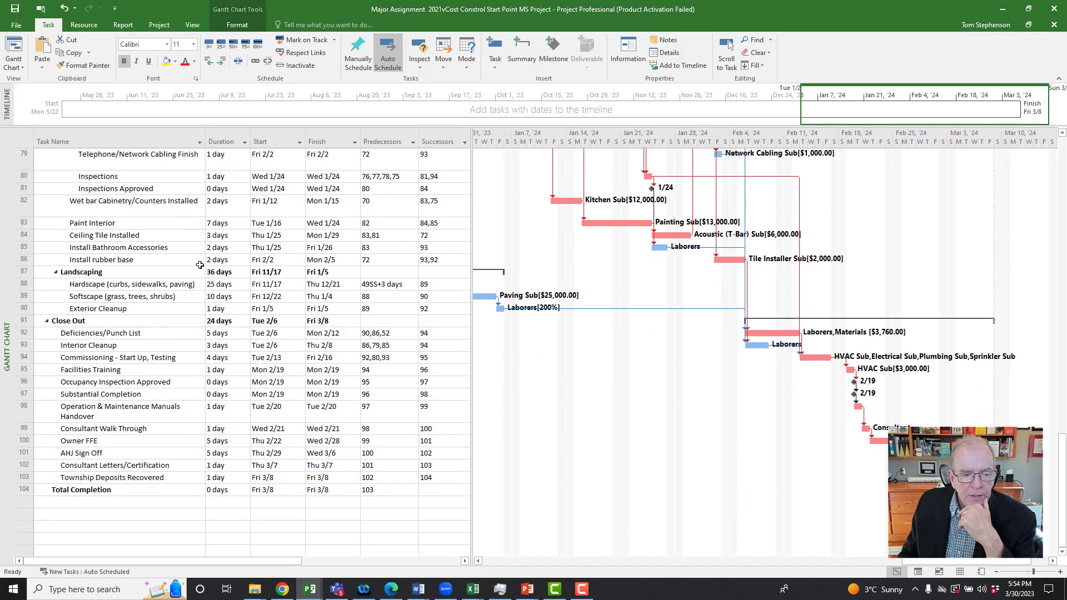
scroll(200, 265, down, 2)
click(260, 399)
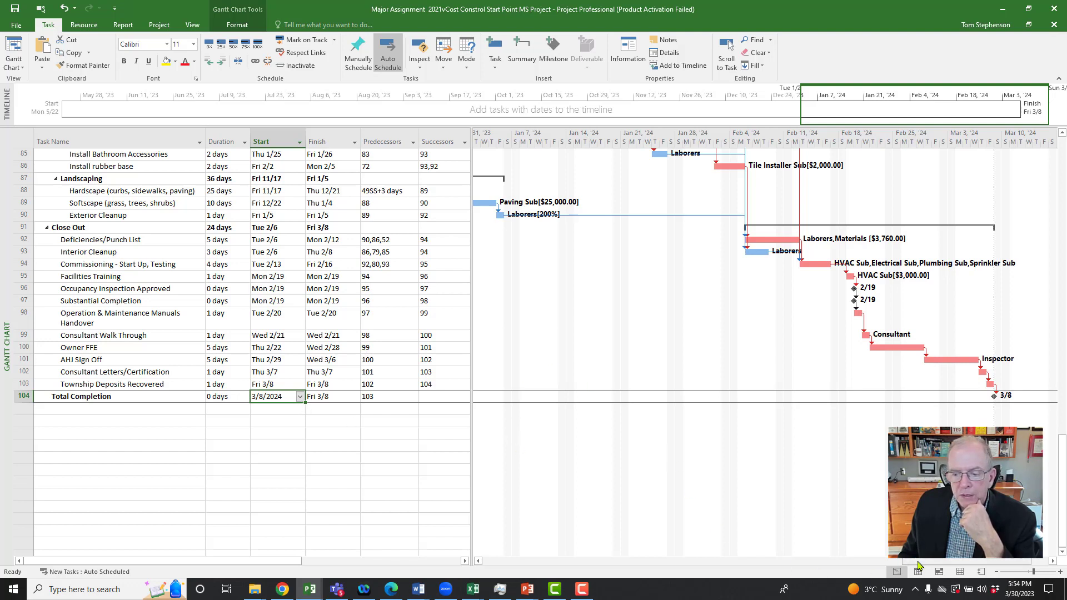
Step: Compare the dates and bars of the Landscaping tasks with those of the exterior and interior finishes
drag(903, 560, 824, 560)
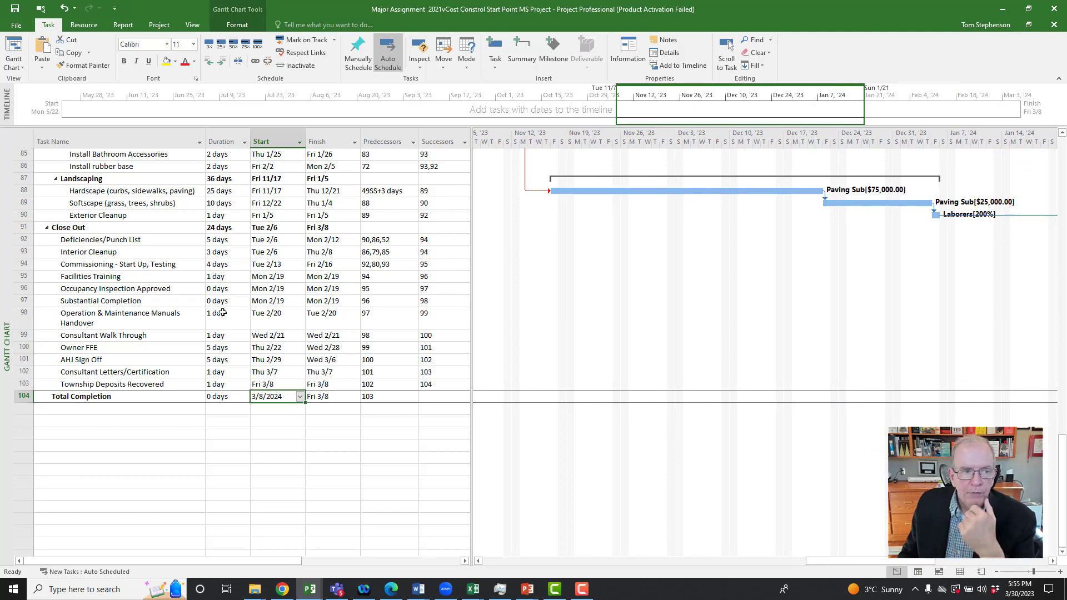
scroll(192, 250, up, 3)
scroll(191, 251, down, 1)
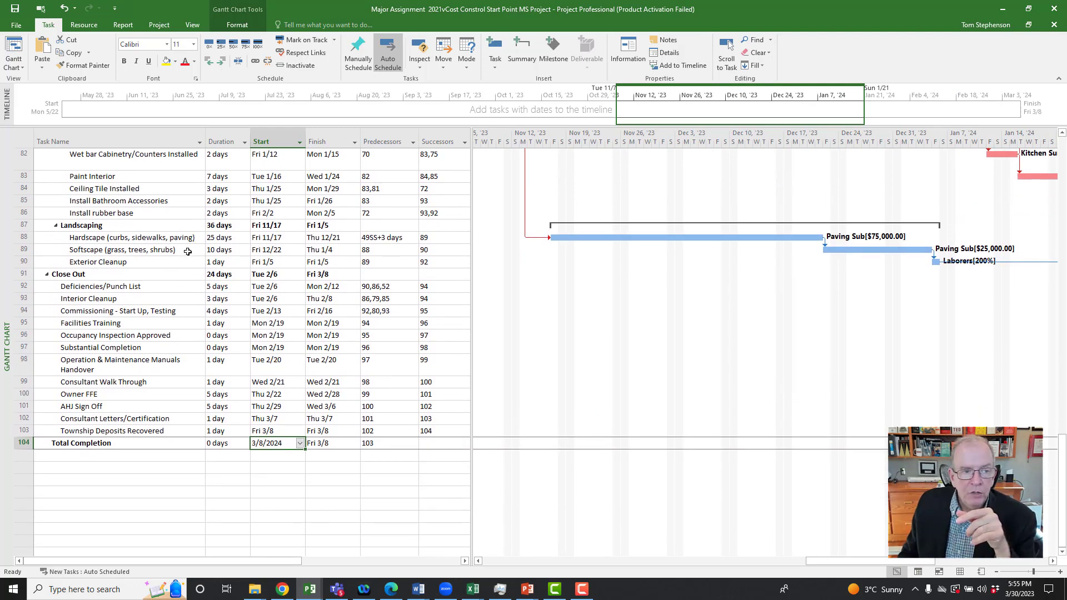
click(175, 250)
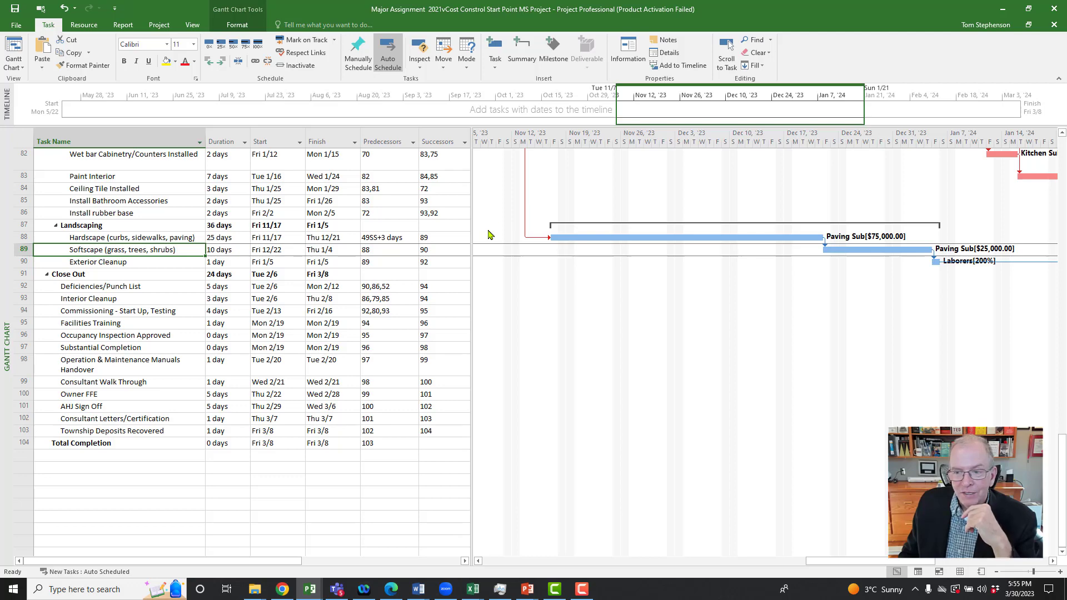
scroll(706, 283, up, 5)
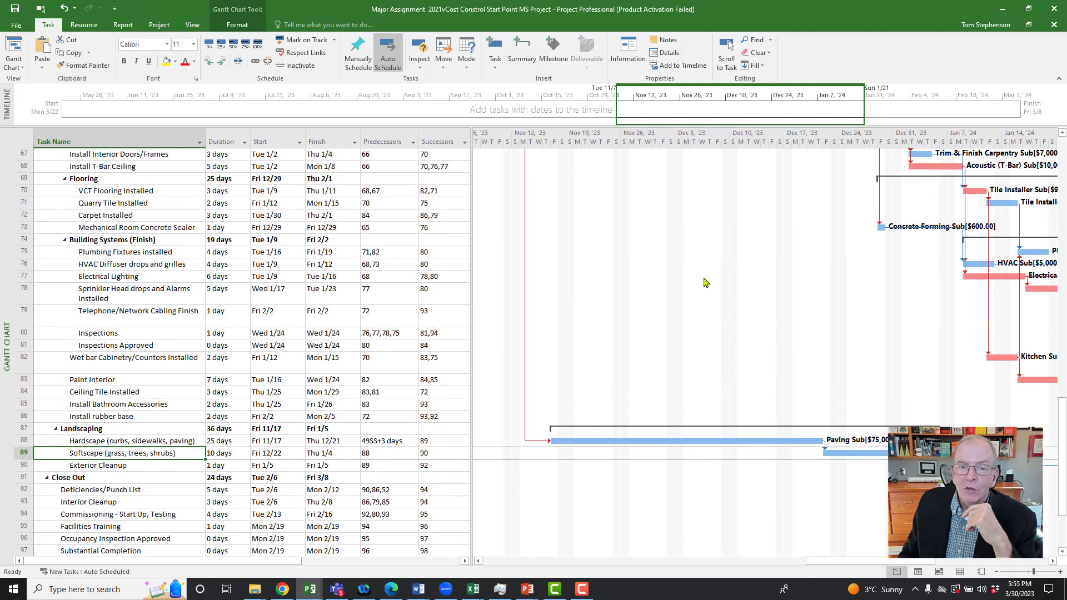
scroll(706, 282, up, 7)
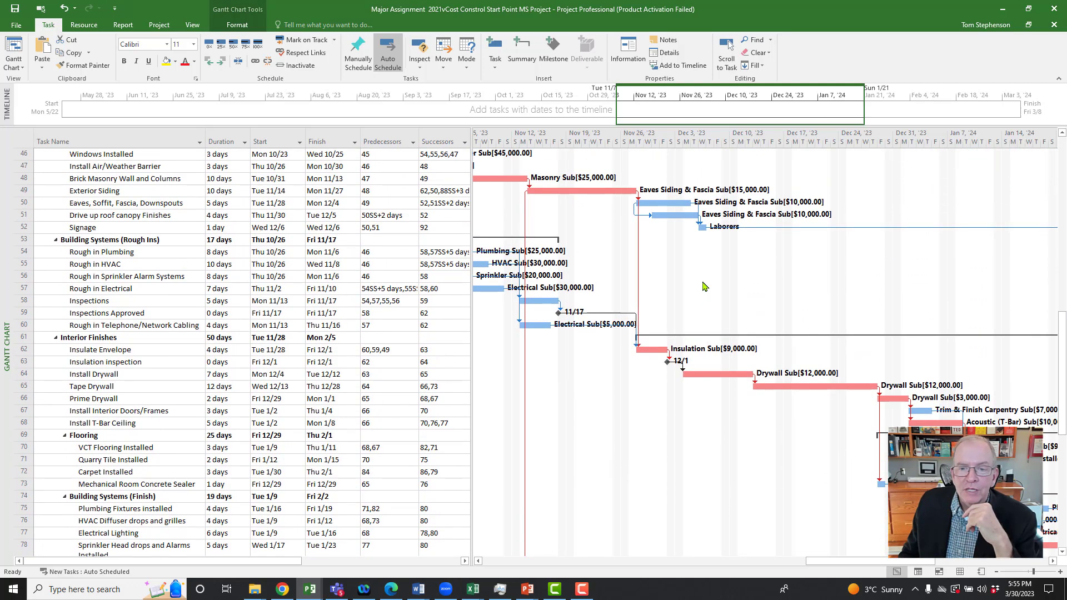
scroll(705, 285, down, 1)
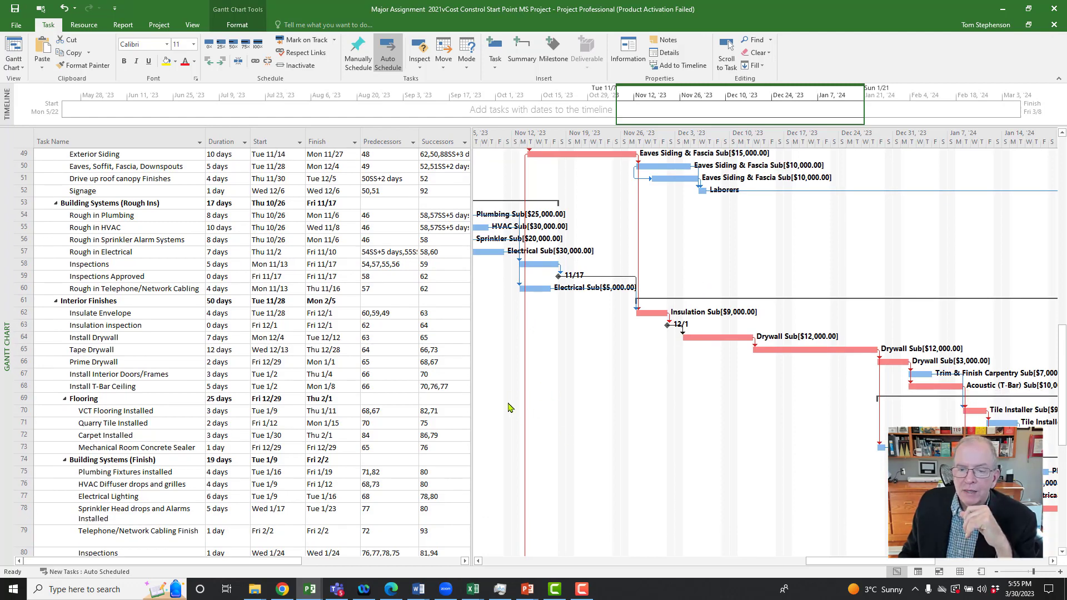
scroll(510, 408, down, 3)
scroll(508, 404, down, 3)
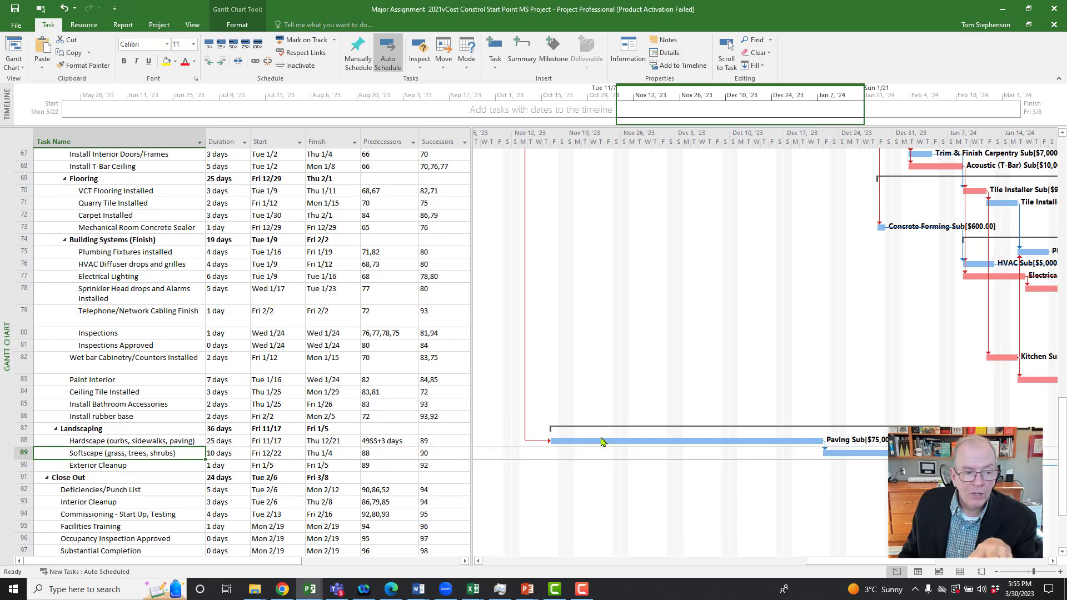
Step: Review the Close Out bars up to Total Completion, select Install rubber base, and recheck the Hardscape bar's timing
drag(825, 563, 936, 564)
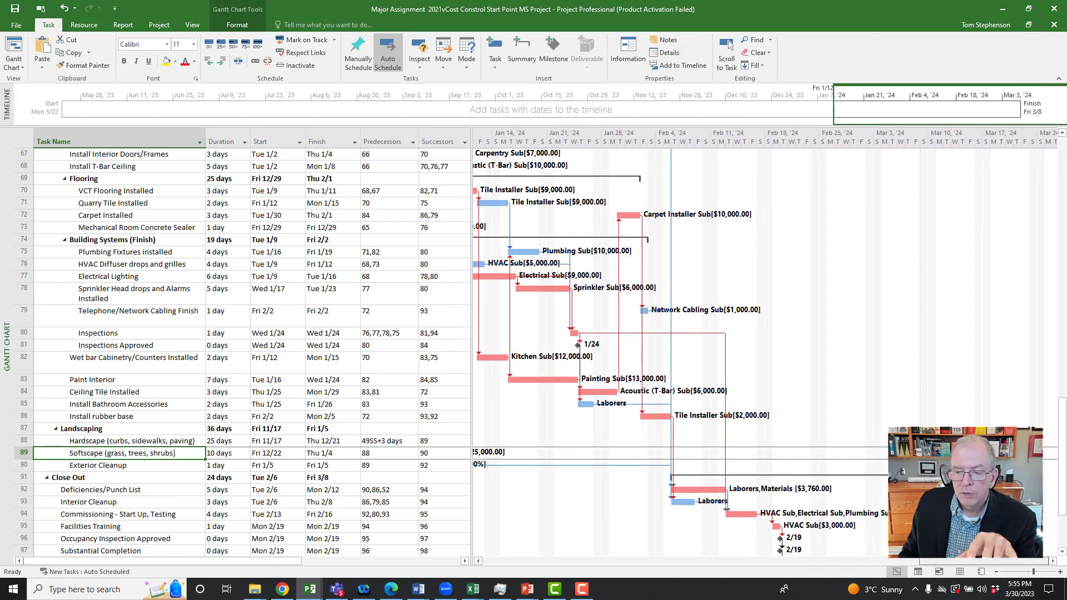
scroll(944, 375, down, 7)
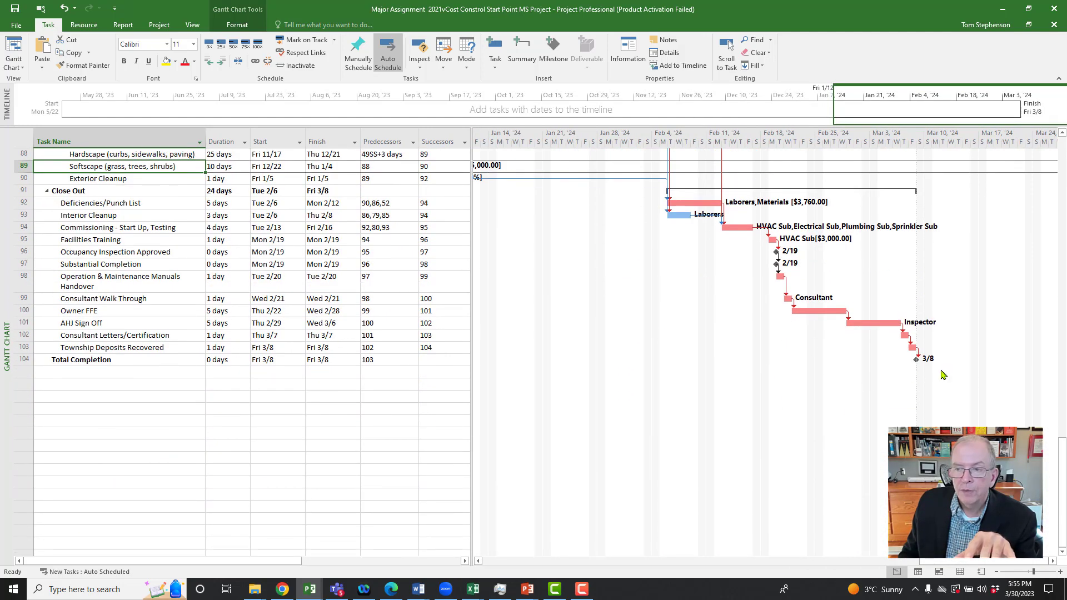
scroll(706, 337, up, 4)
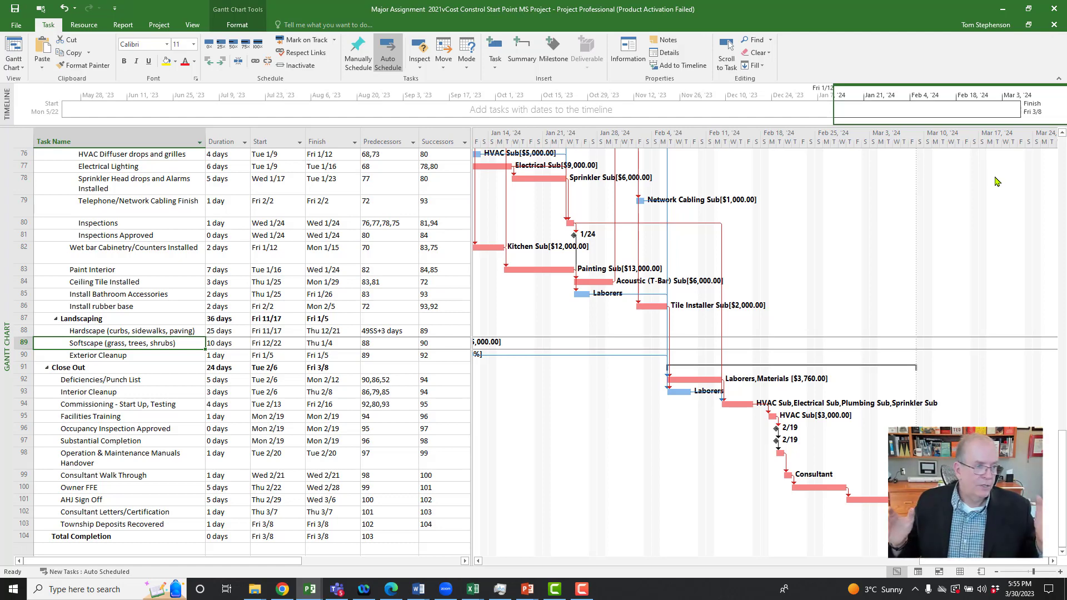
click(183, 308)
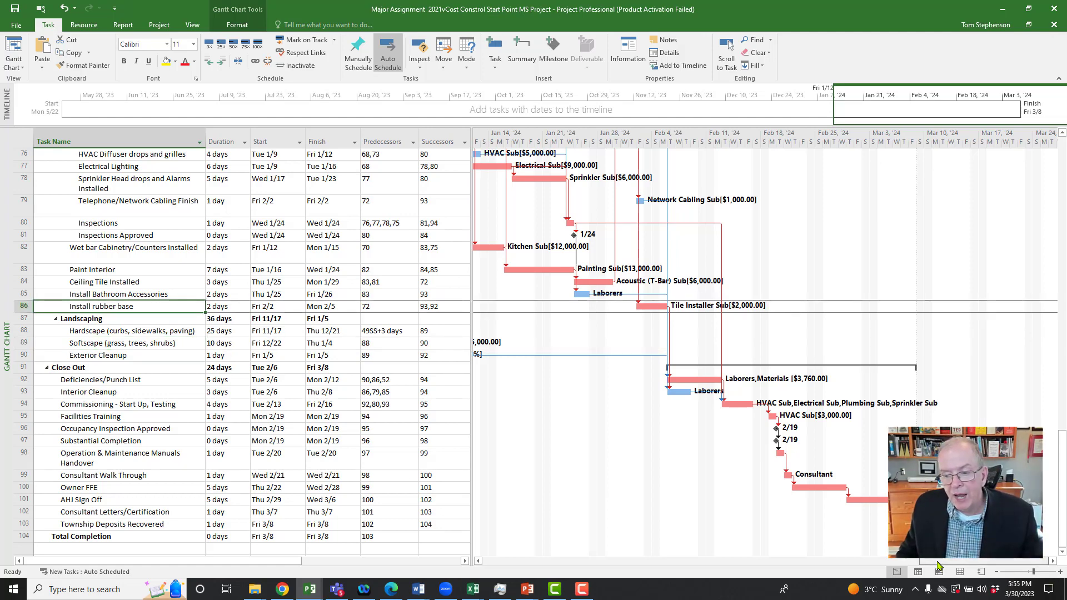
drag(939, 566, 794, 564)
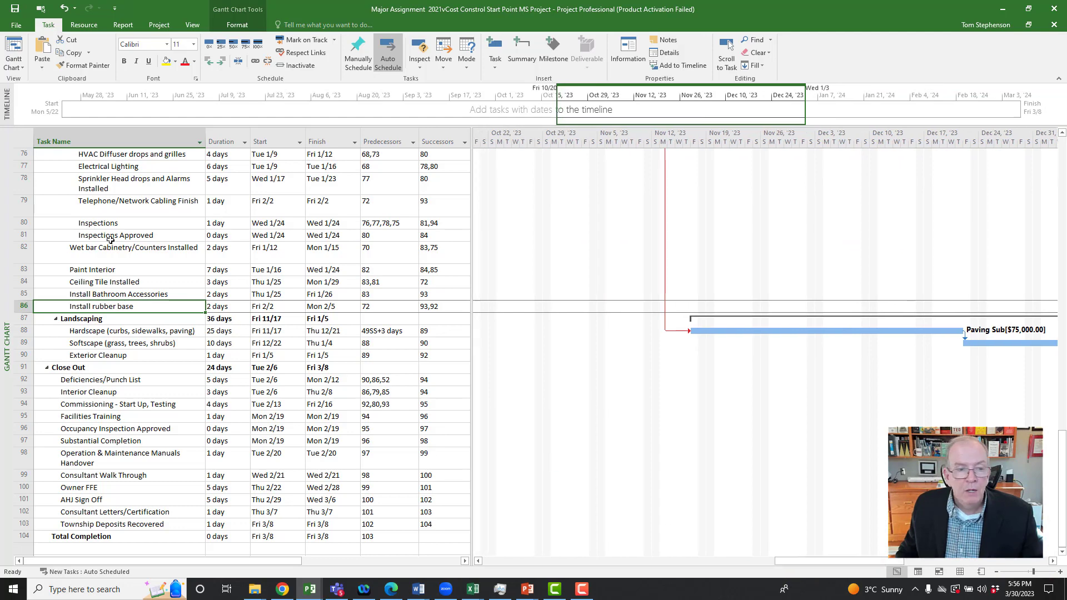
Step: Select the Hoardings & Fencing & Signage task, show its Gantt bar, and review the Pre-Construction and Site Mobilization timing
scroll(111, 239, up, 10)
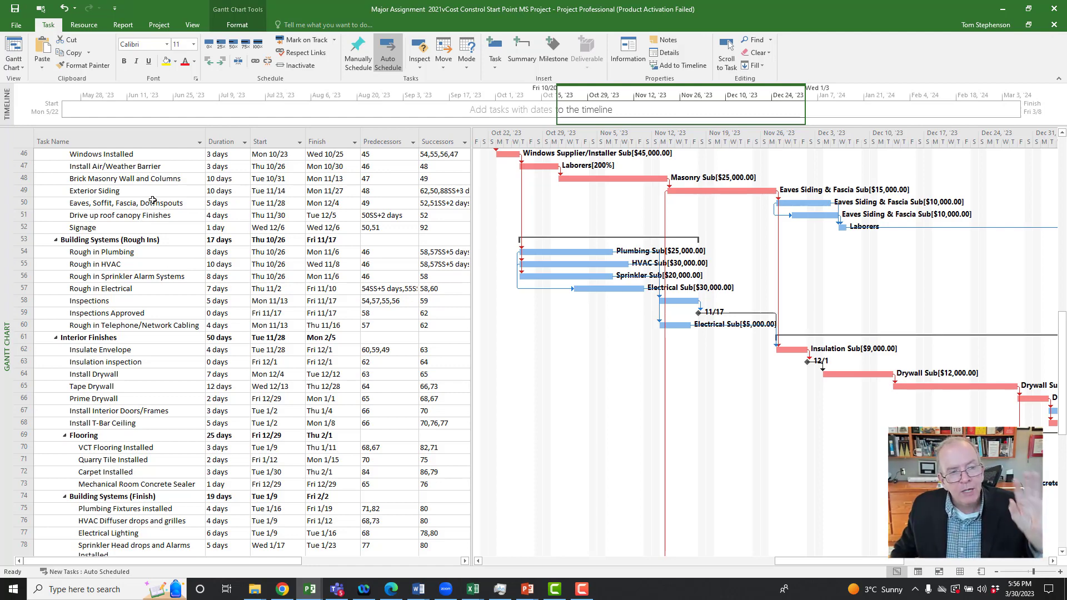
click(153, 202)
scroll(154, 201, up, 8)
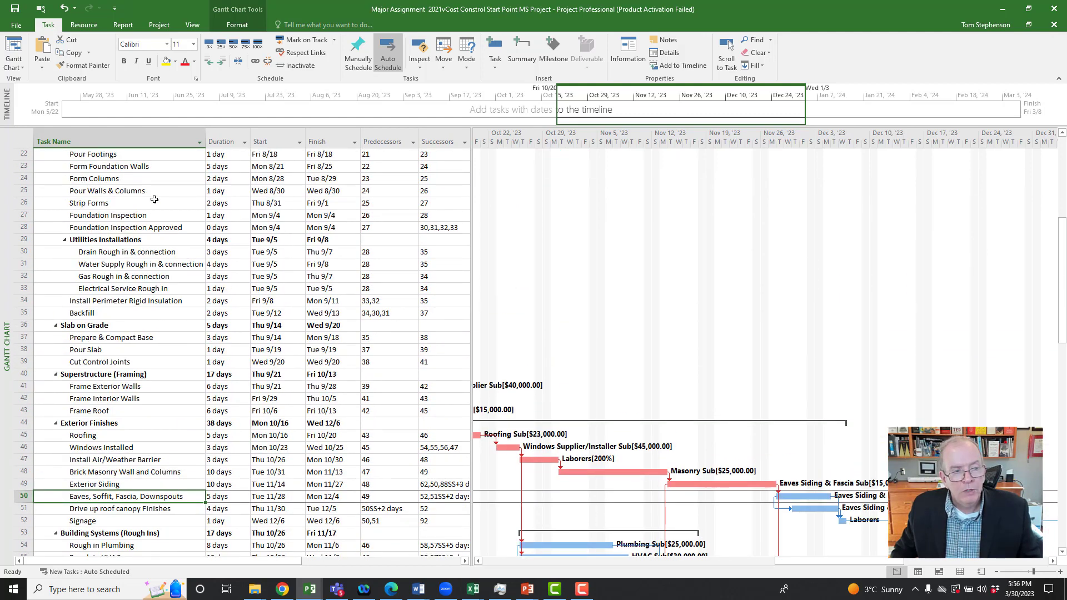
scroll(154, 199, up, 6)
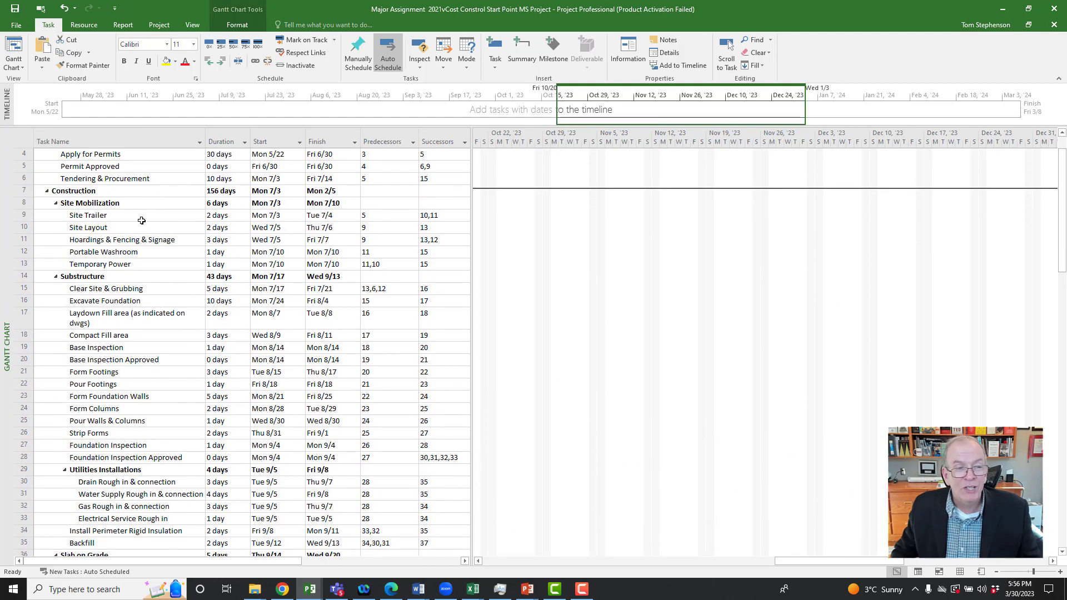
click(132, 238)
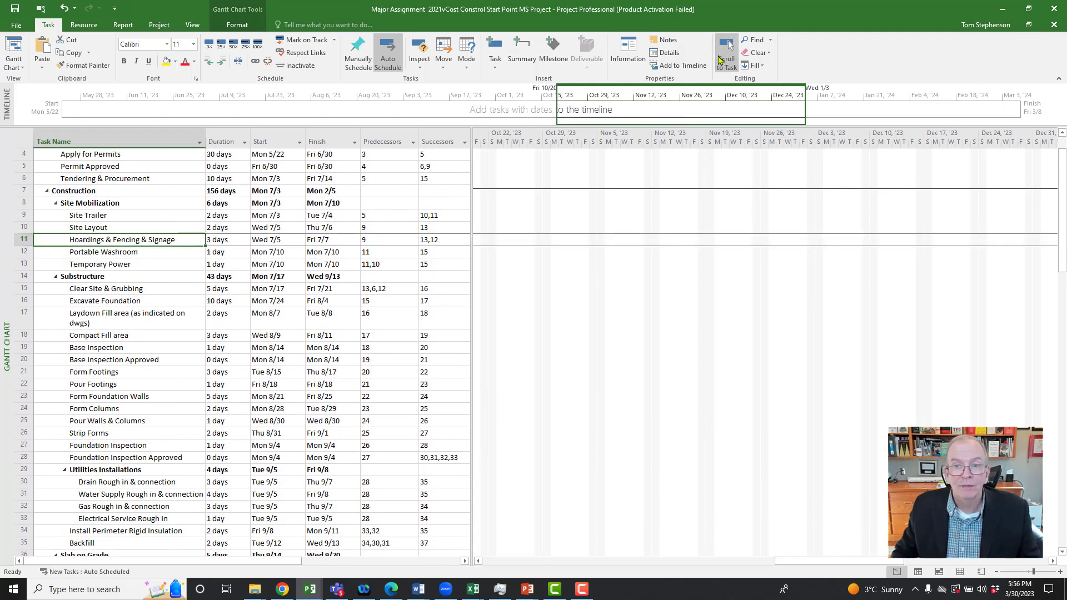
click(722, 57)
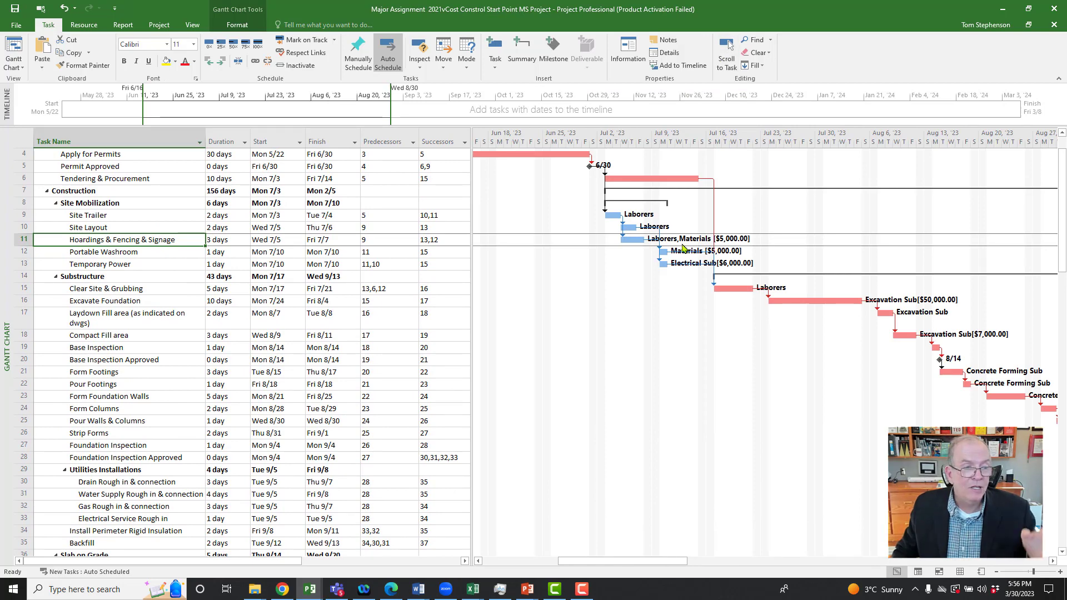
scroll(684, 247, up, 1)
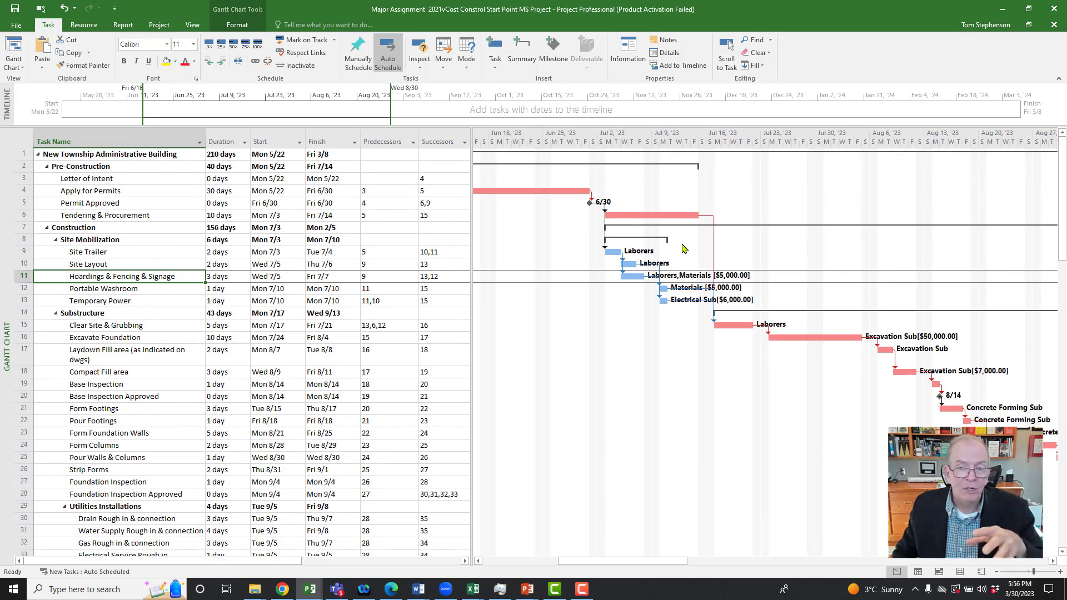